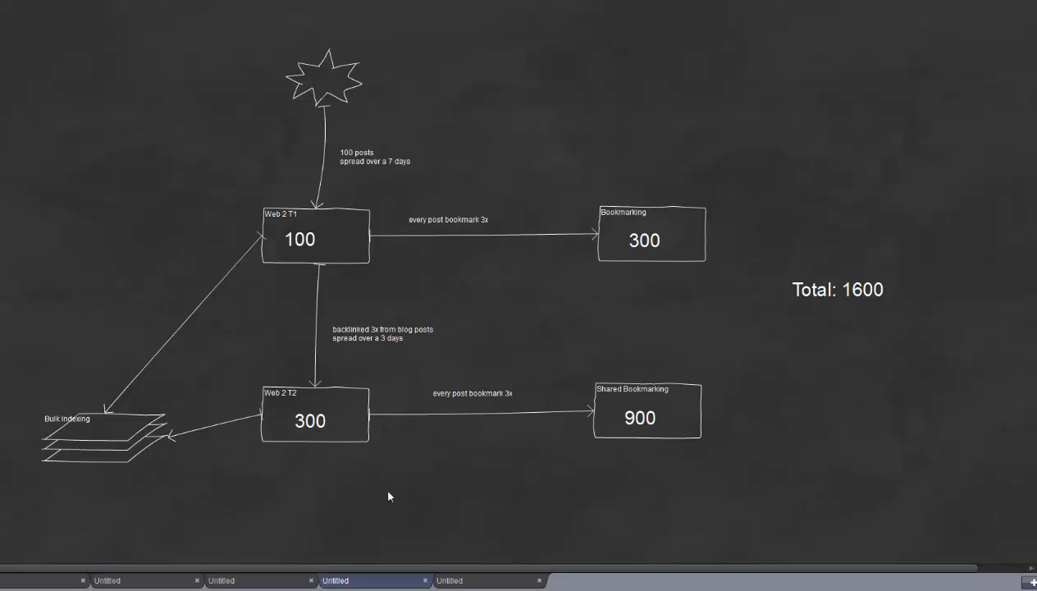
Place step markers 1–8 on Link Profile, Content Bucket, Shared Bookmarking, Bookmarking, Web 2 T2, Web 2 T1, Bulk Indexing and beside the star.
left_click(477, 580)
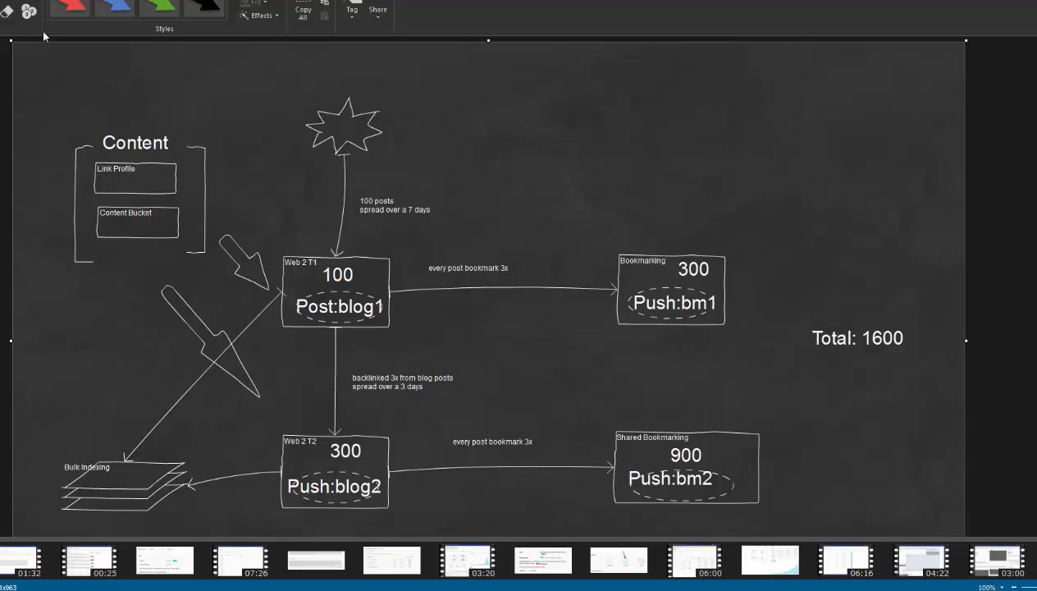
left_click(29, 11)
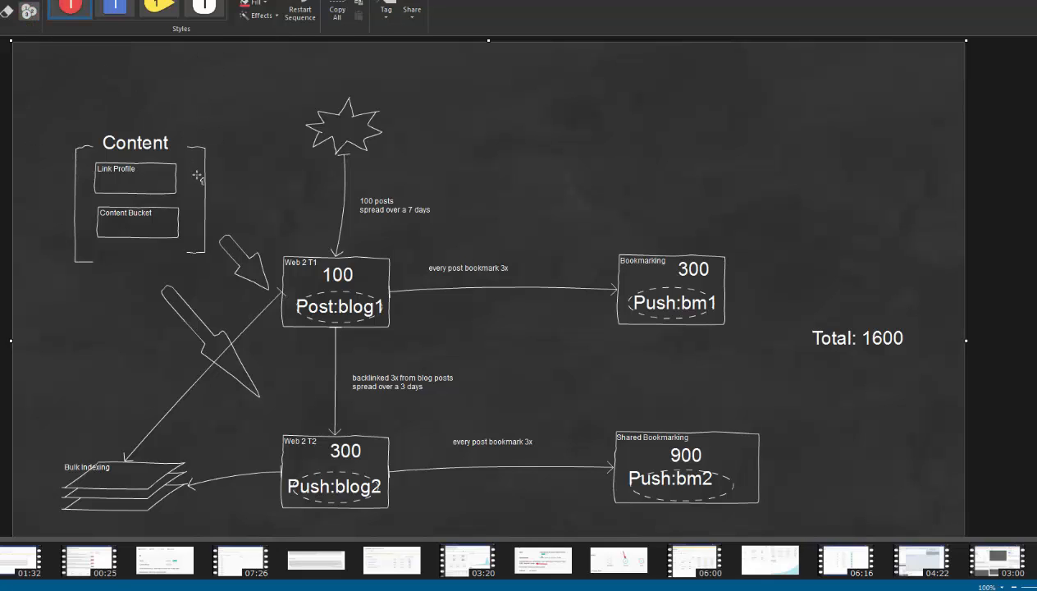
left_click(202, 165)
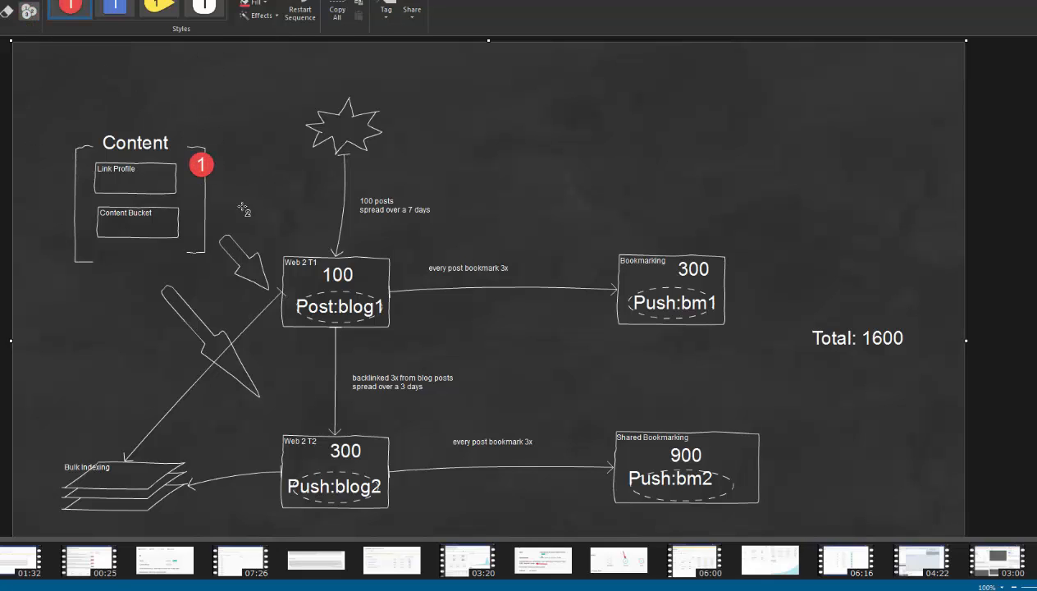
left_click(197, 216)
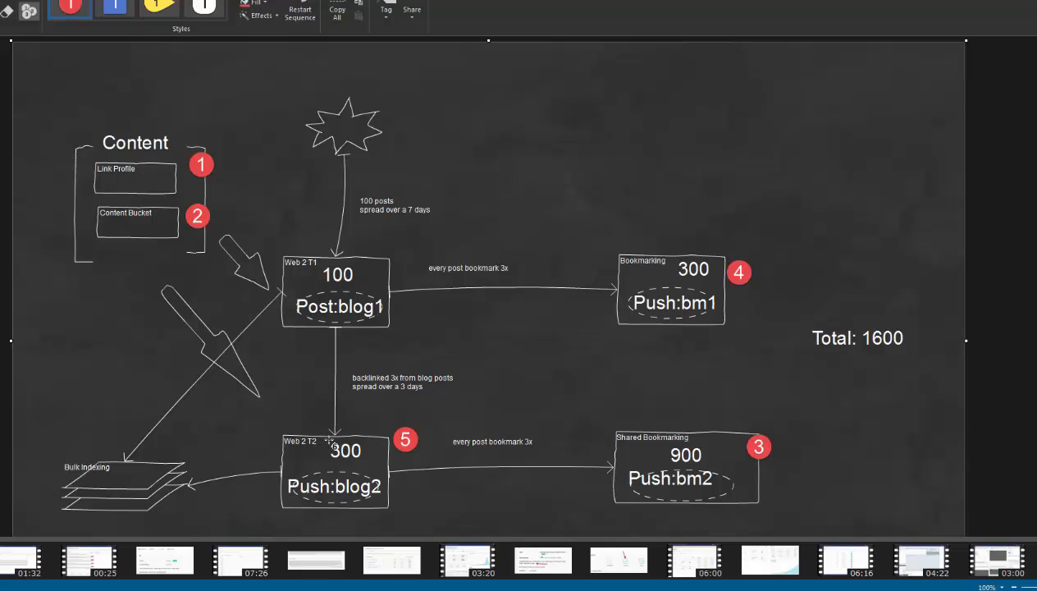
left_click(407, 252)
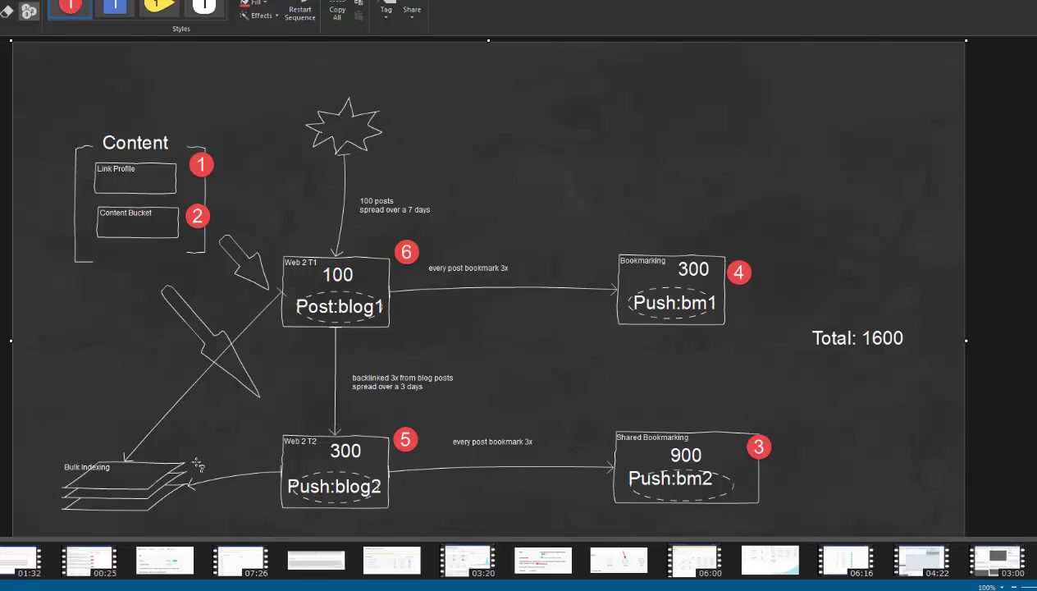
left_click(208, 427)
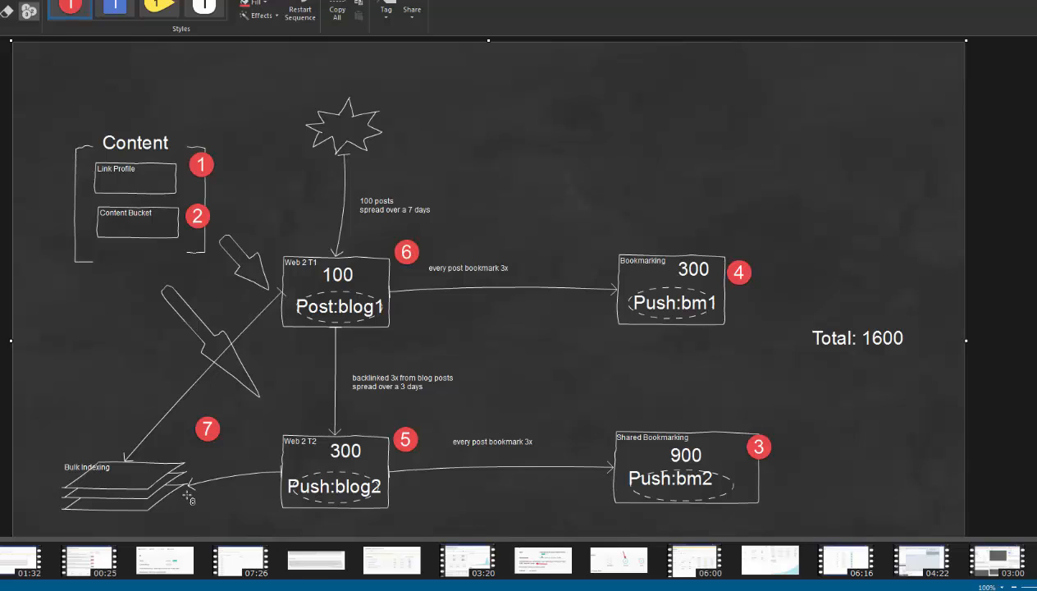
left_click(427, 105)
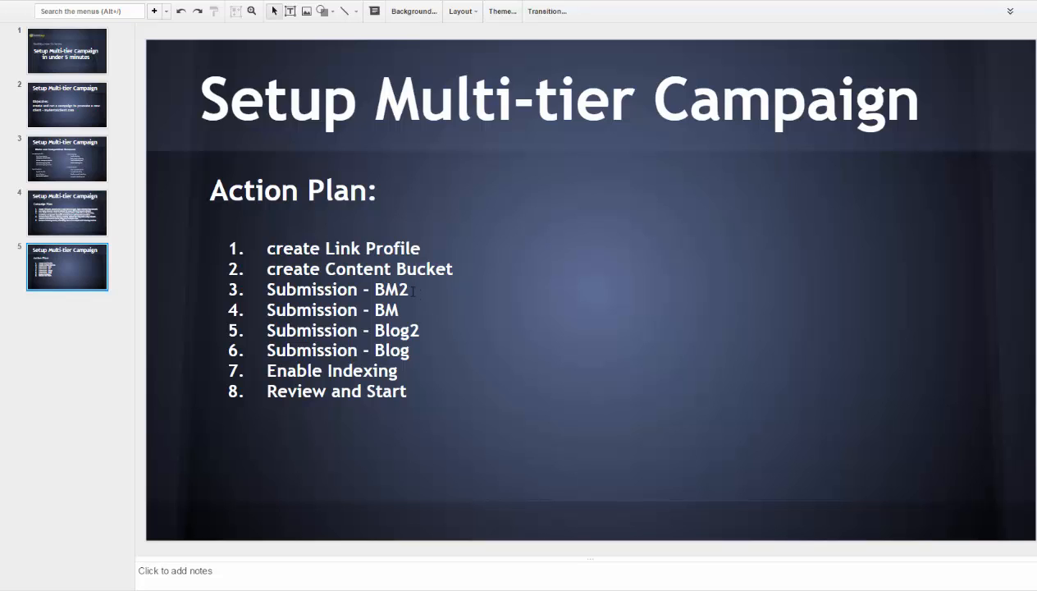
Switch to the slide deck and go through the action plan items from the BM submission to Review and Start.
left_click(409, 305)
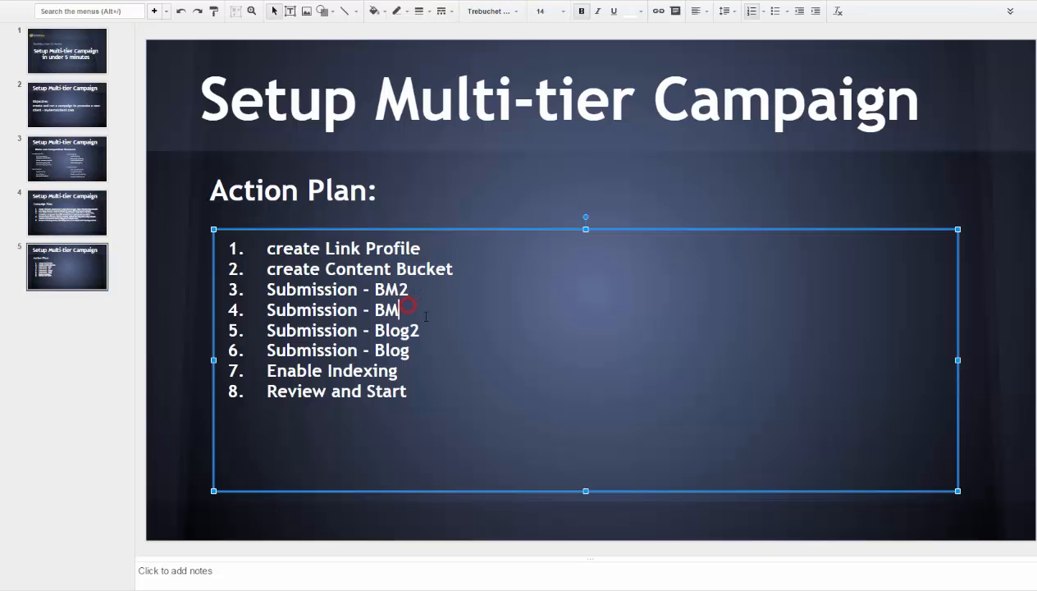
left_click(427, 331)
left_click(427, 351)
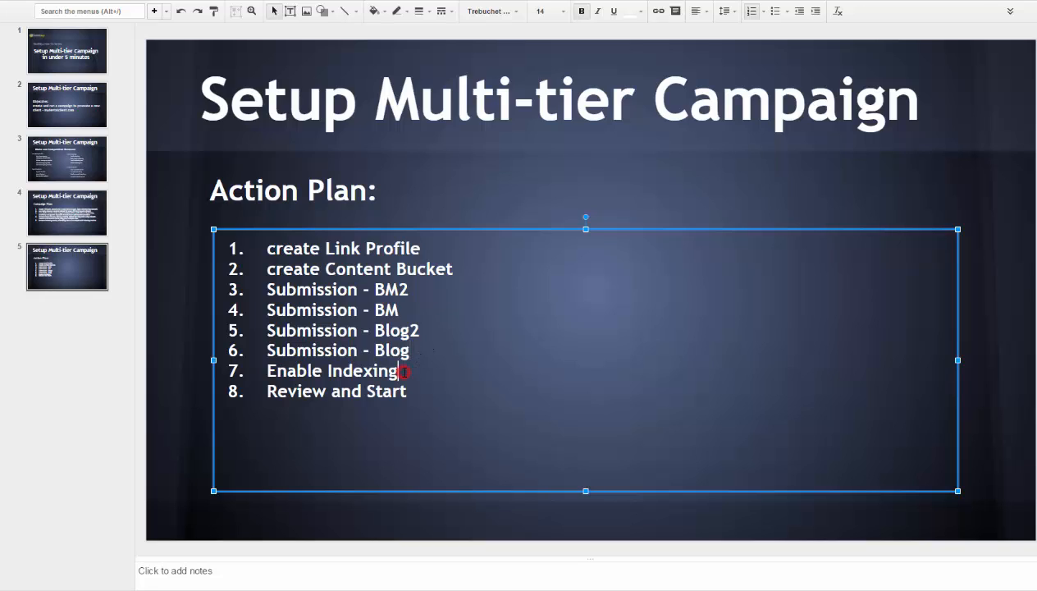
left_click(417, 395)
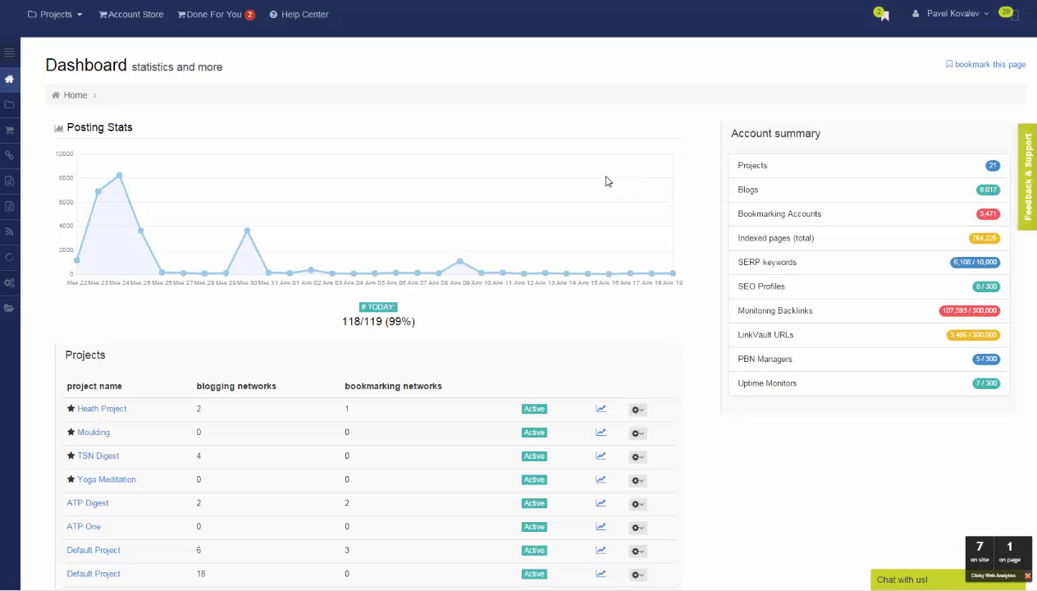
Switch to the RankWyz dashboard, open the Heath Project and start the online stopwatch.
left_click(82, 24)
mouse_move(72, 61)
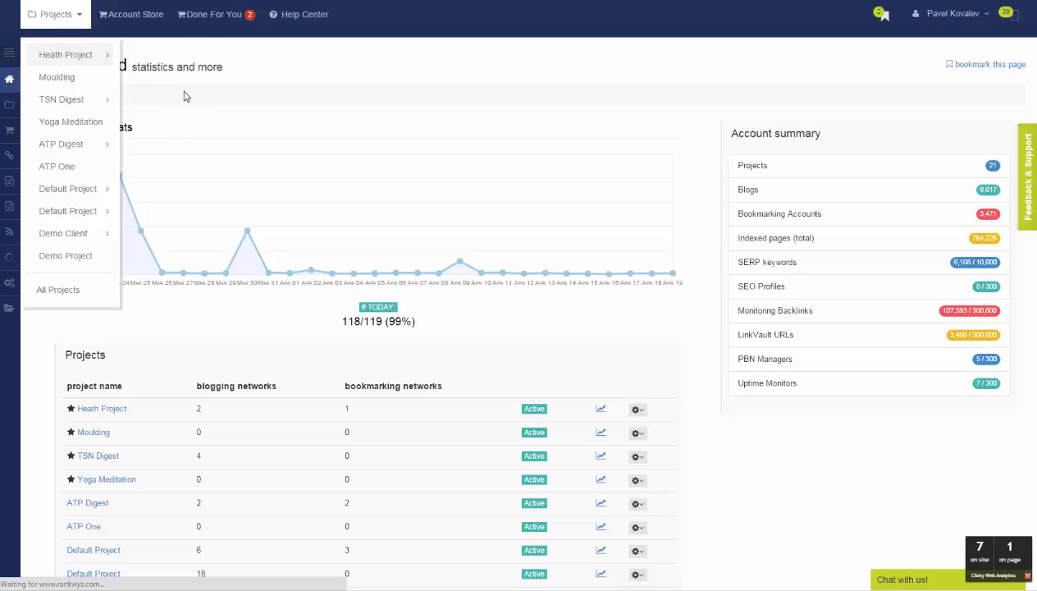
left_click(82, 62)
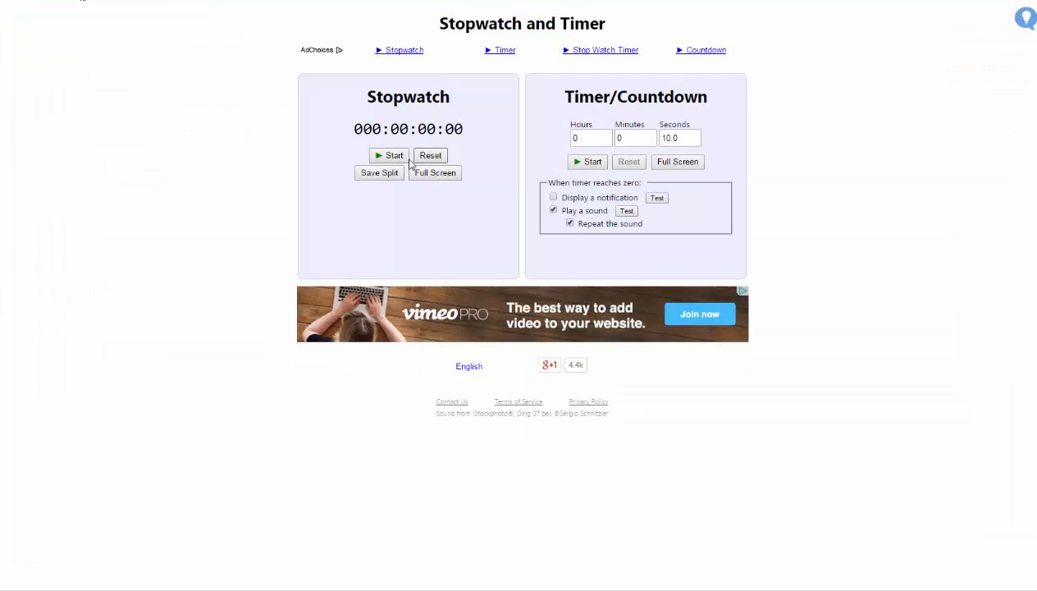
left_click(397, 156)
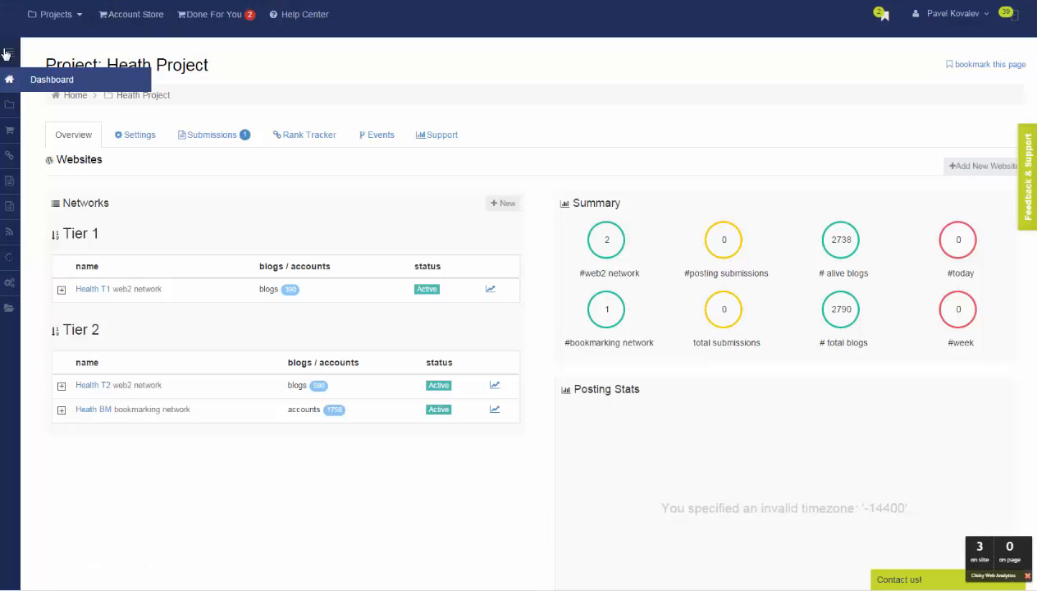
Create a new link profile and name it MyDentalClient.
left_click(14, 52)
left_click(59, 206)
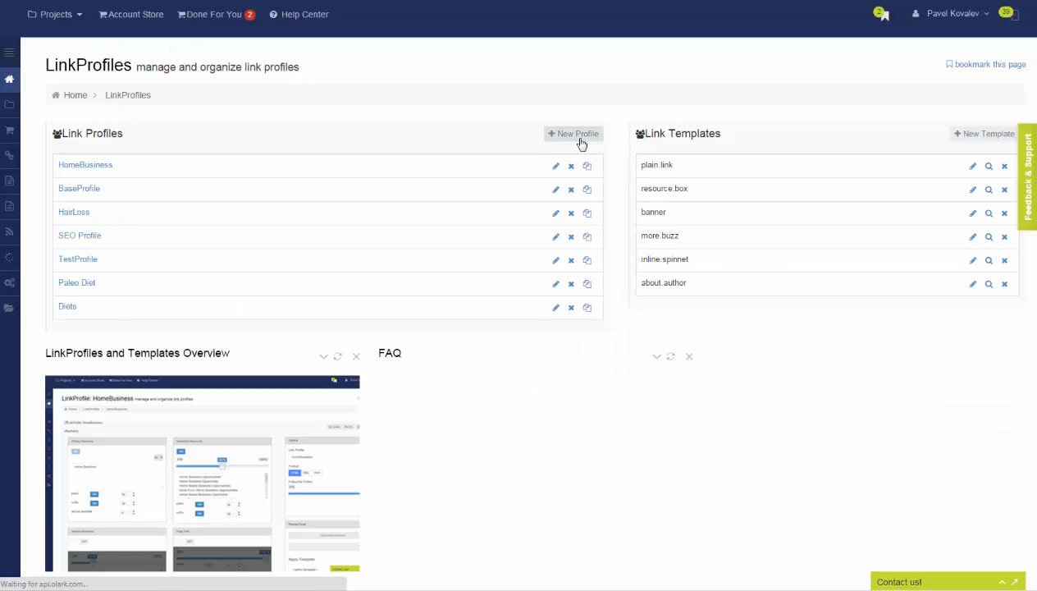
left_click(577, 137)
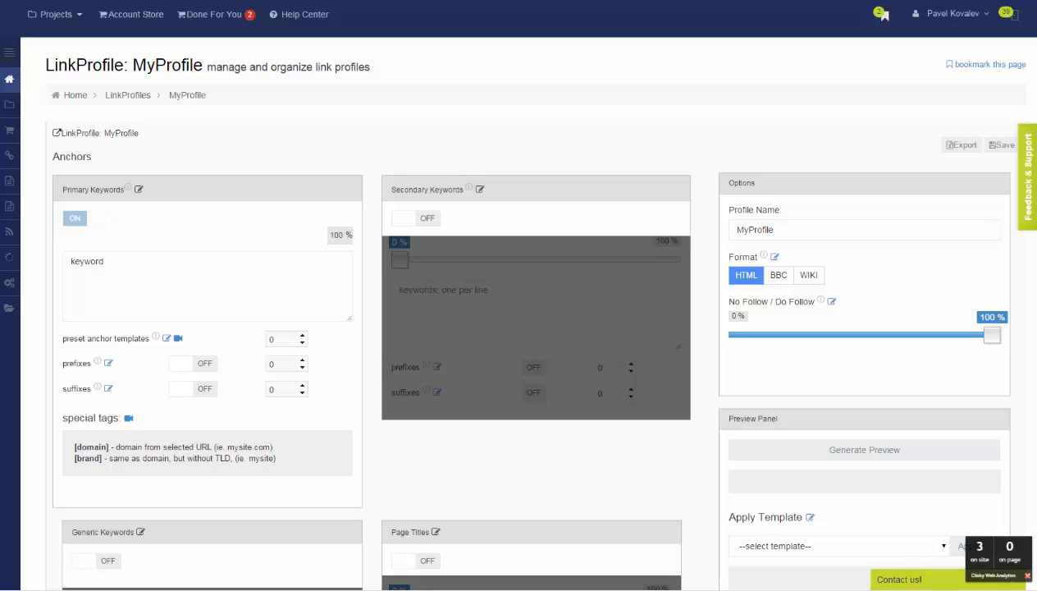
left_click_drag(776, 229, 657, 227)
type("MyDentalClient")
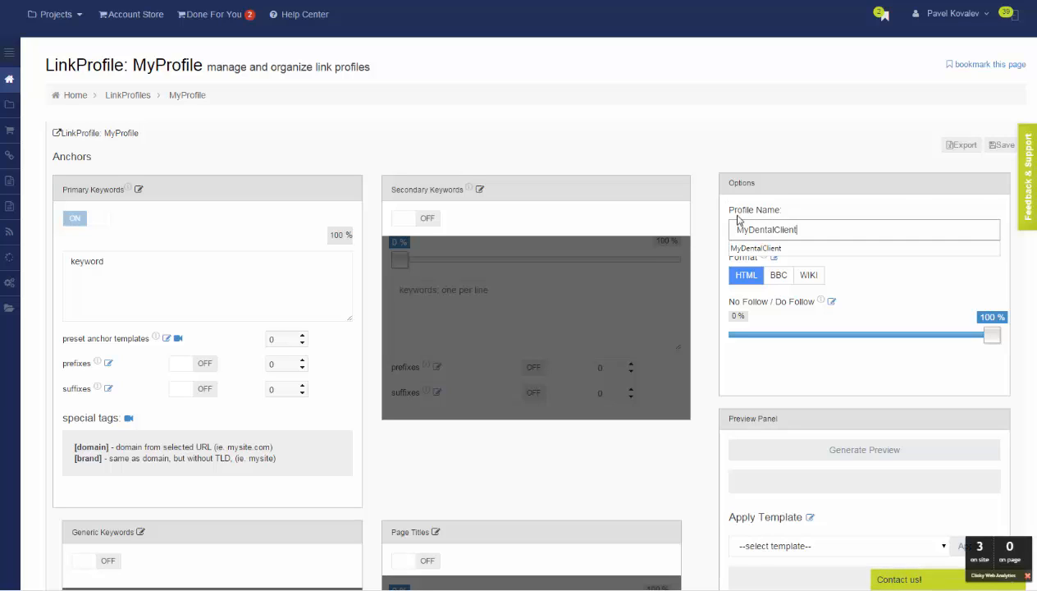
key("Tab")
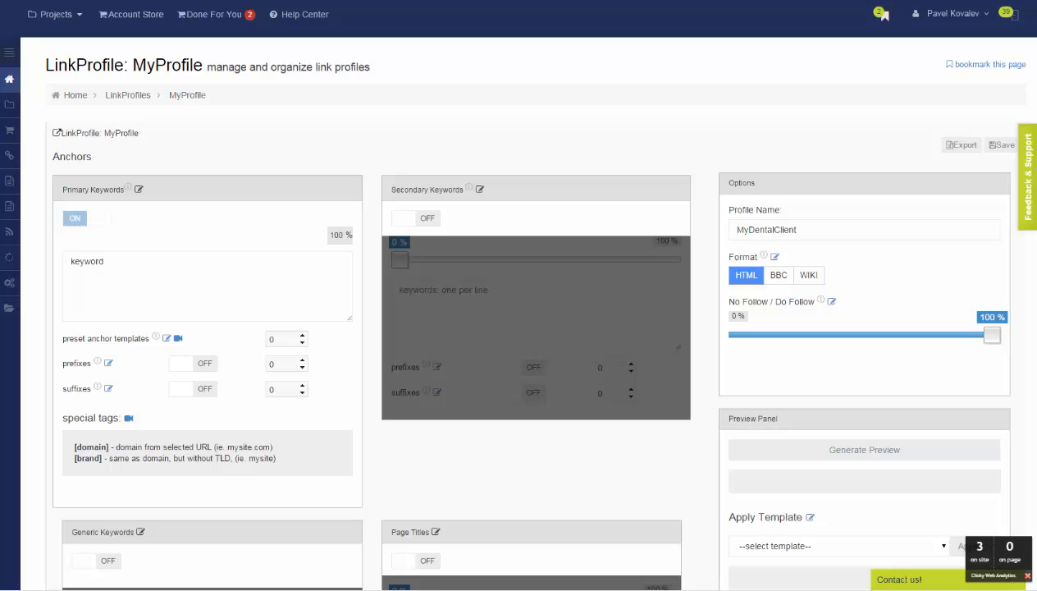
Replace the primary keywords with emergency dentist, dental implants, teeth whitening and cosmetic dentist, one per line.
left_click(129, 266)
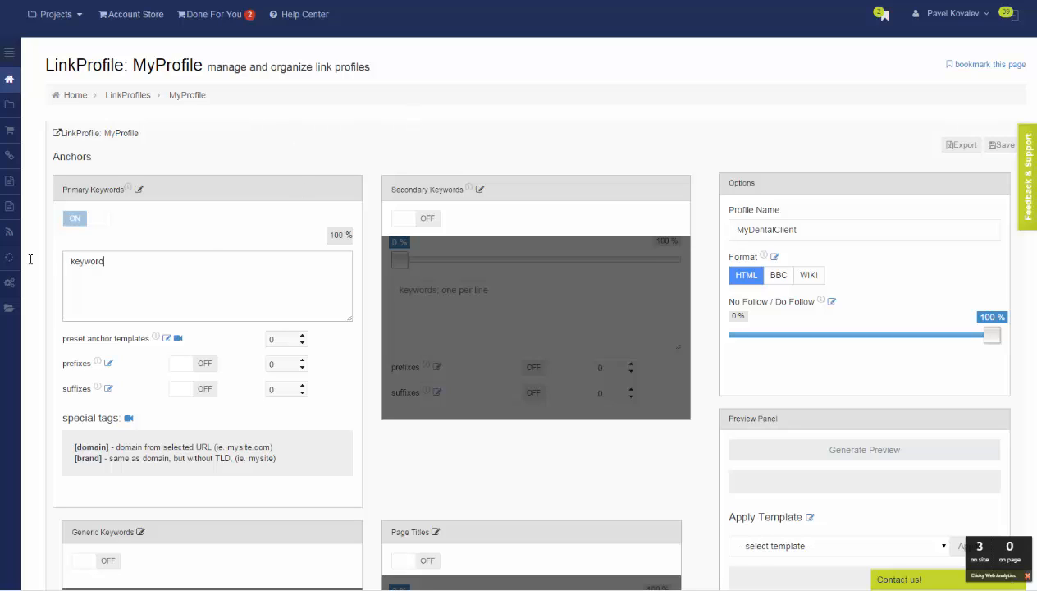
key("ctrl+a")
type("emergency dentist dental implants teeth whitening cosmetic dentist")
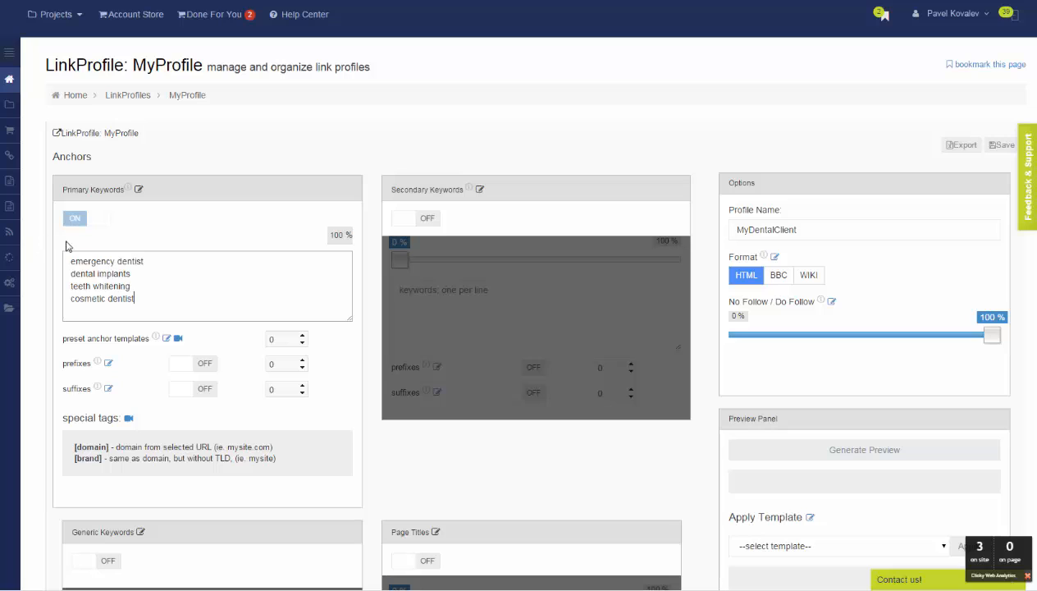
Enable secondary keywords and paste in the dental keyword list that ends with cosmetic dentistry cost.
left_click(402, 224)
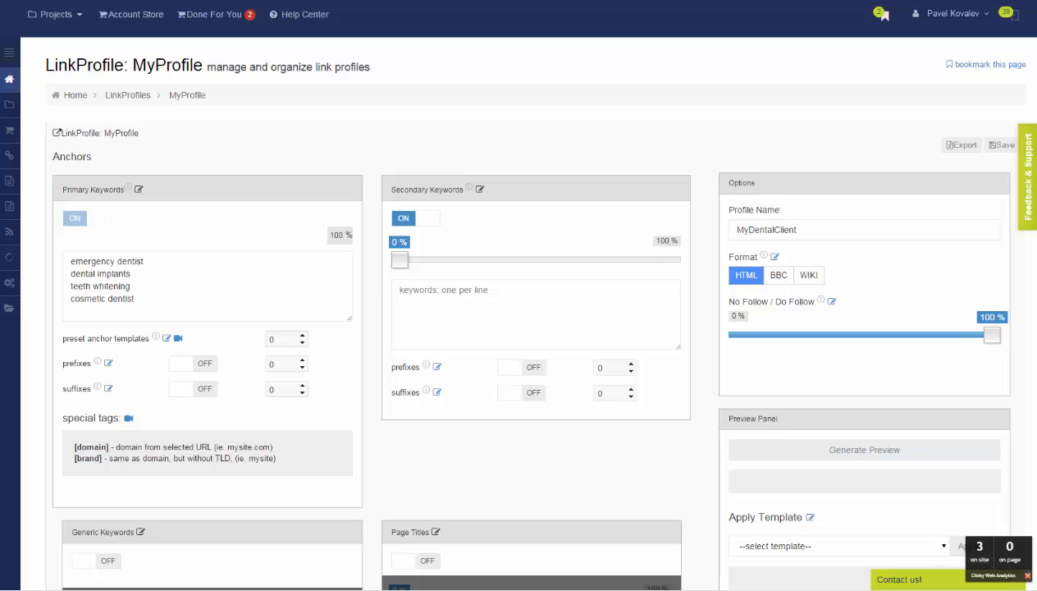
left_click(569, 302)
key("ctrl+v")
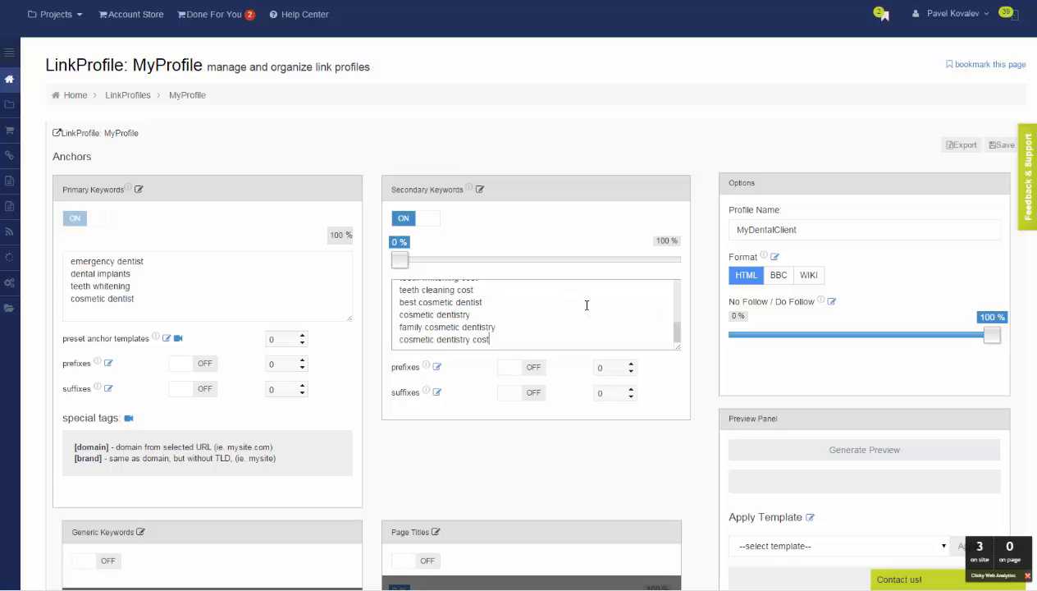
Enable generic keywords and paste in the list of generic anchors such as (source), (visit site) and [read].
scroll(575, 308, "down", 3)
scroll(560, 315, "down", 5)
scroll(144, 247, "up", 2)
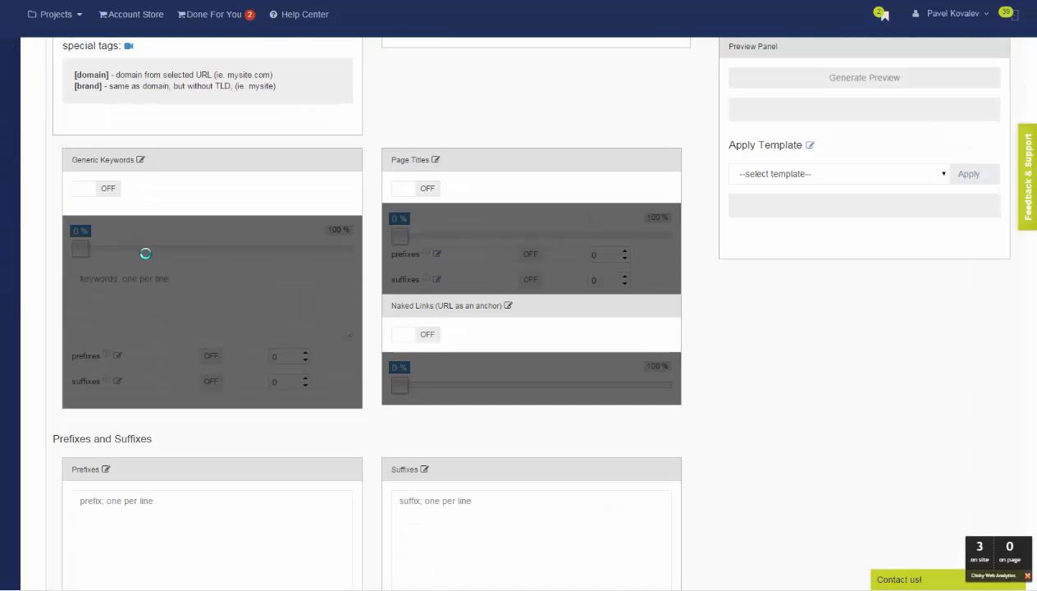
left_click(83, 189)
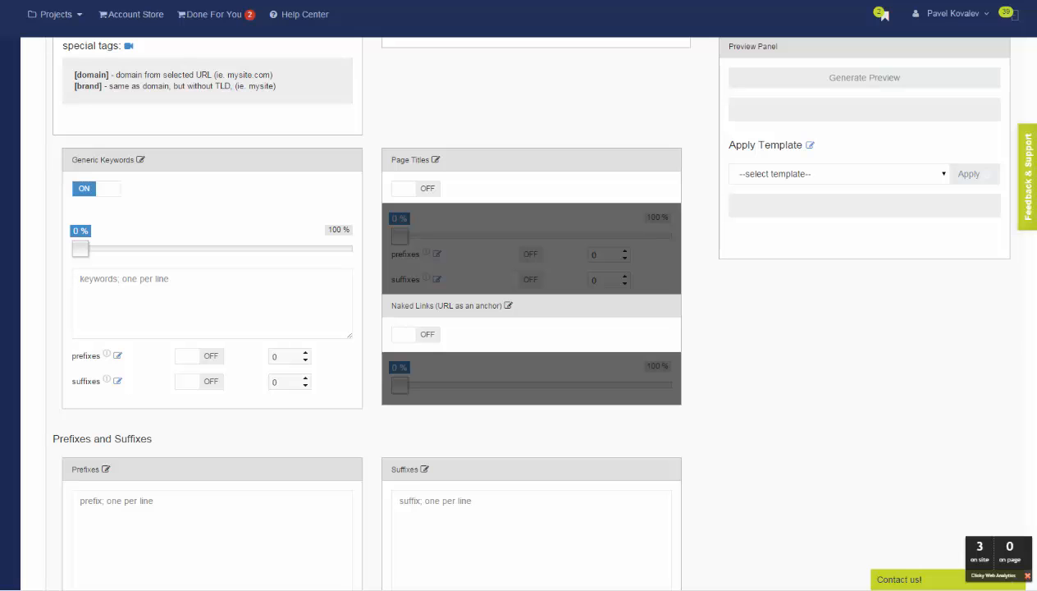
left_click(144, 298)
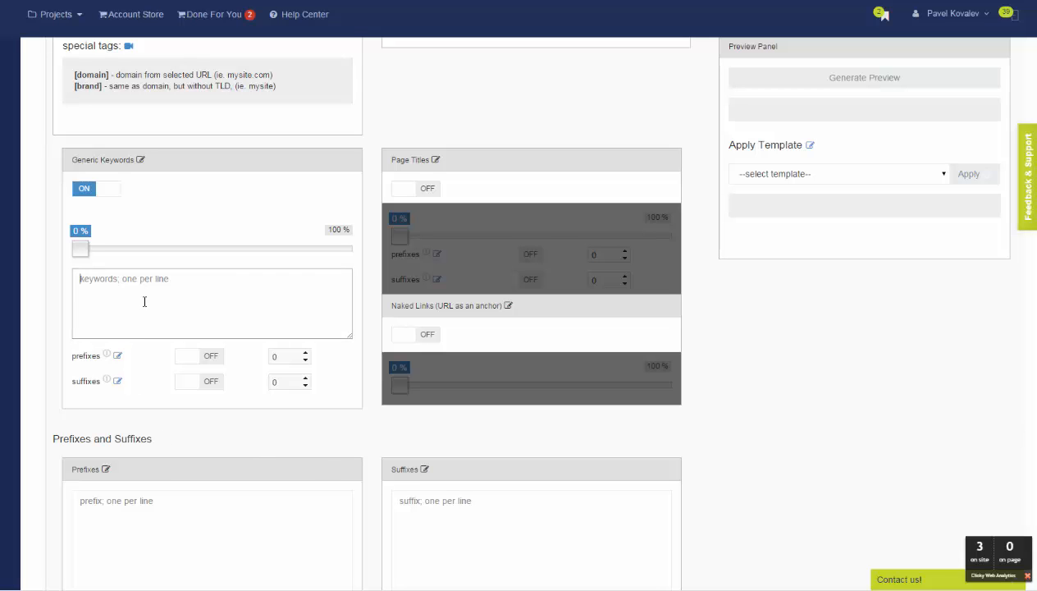
key("ctrl+v")
scroll(249, 349, "up", 8)
scroll(250, 343, "down", 3)
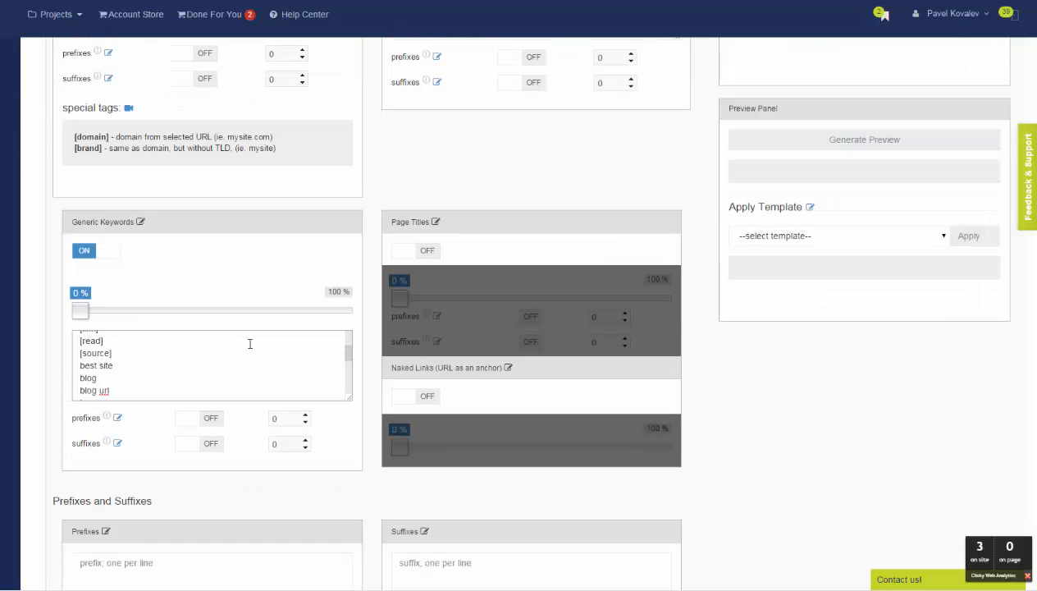
Set the generic keywords share to 40 % and the secondary keywords share to 30 %.
left_click_drag(78, 314, 186, 320)
scroll(459, 337, "up", 4)
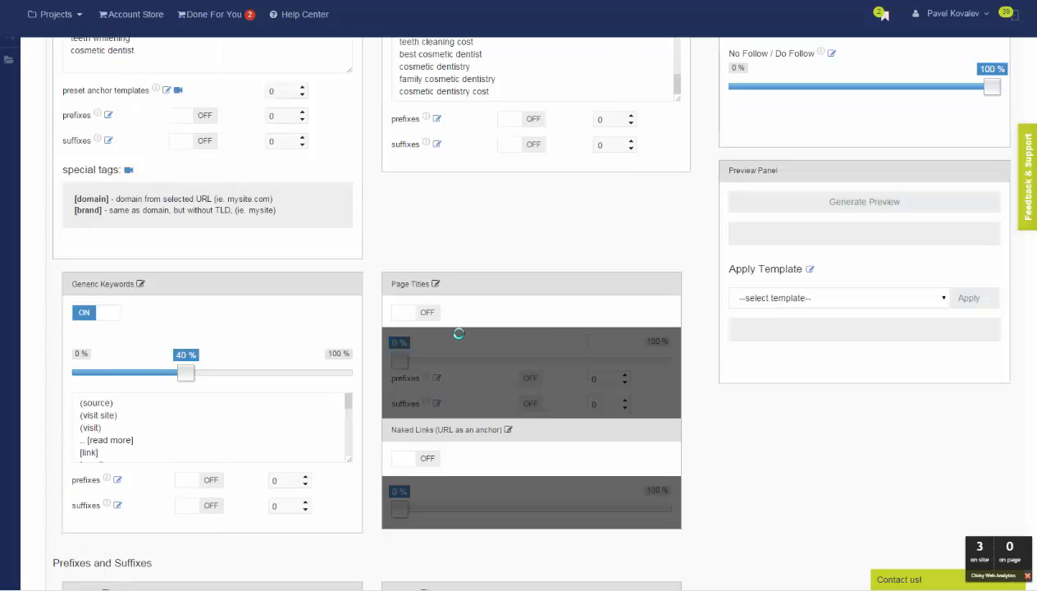
left_click_drag(399, 260, 484, 269)
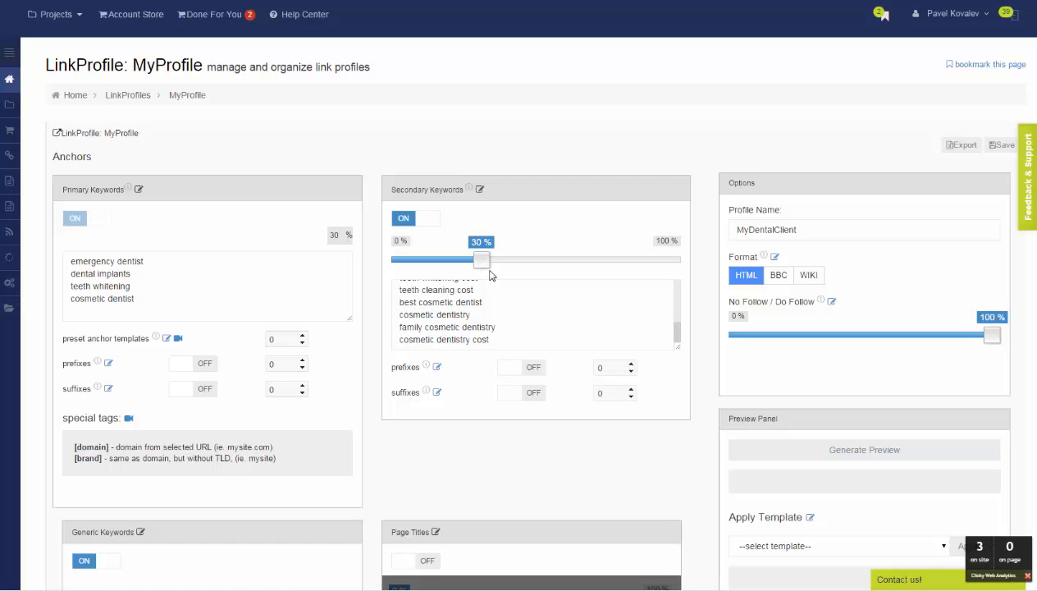
scroll(370, 295, "down", 3)
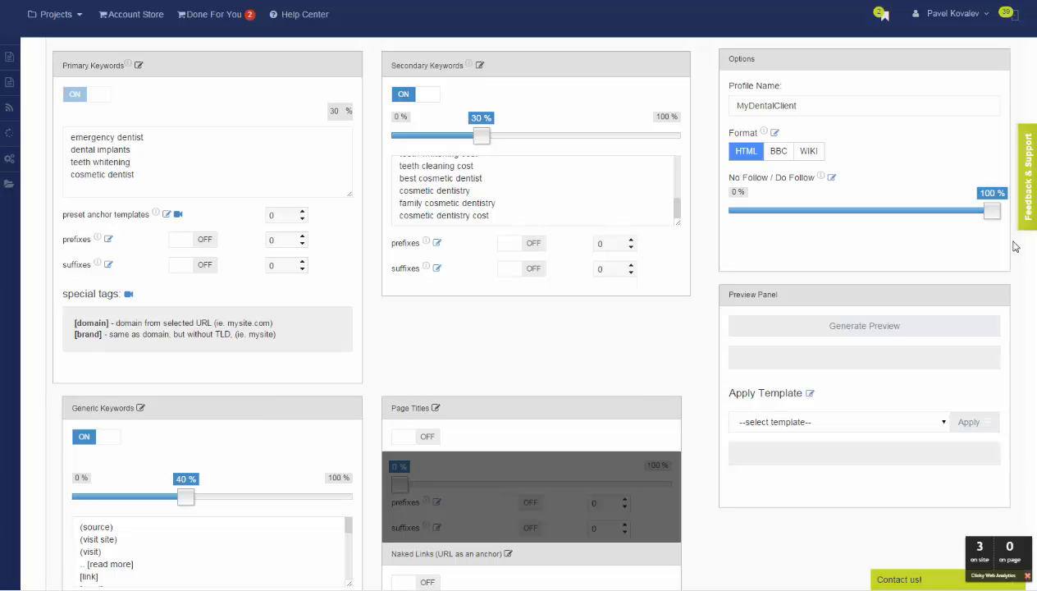
scroll(1012, 262, "down", 5)
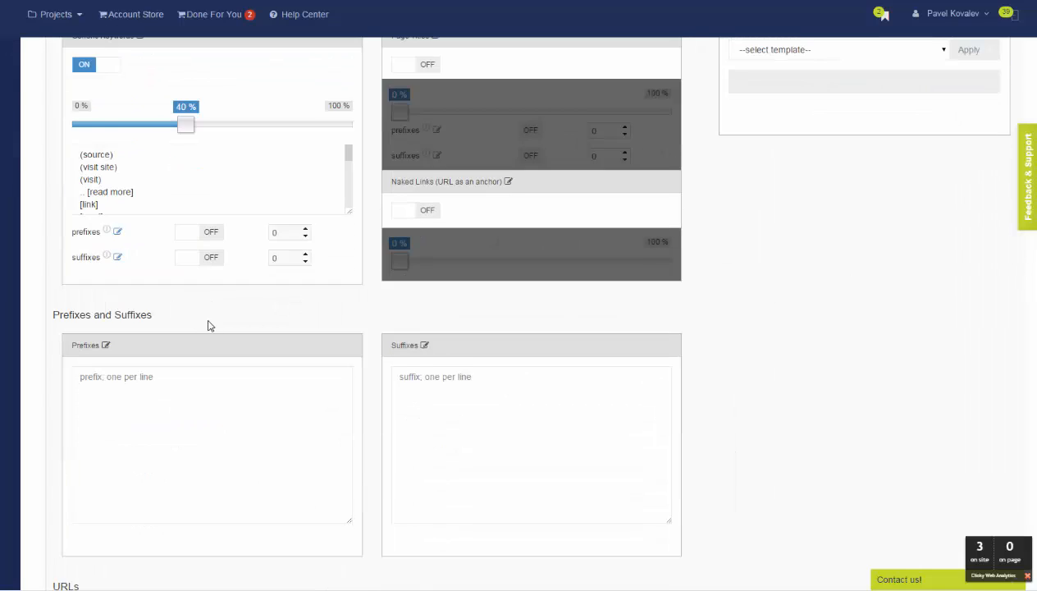
scroll(208, 326, "down", 5)
left_click_drag(188, 367, 58, 360)
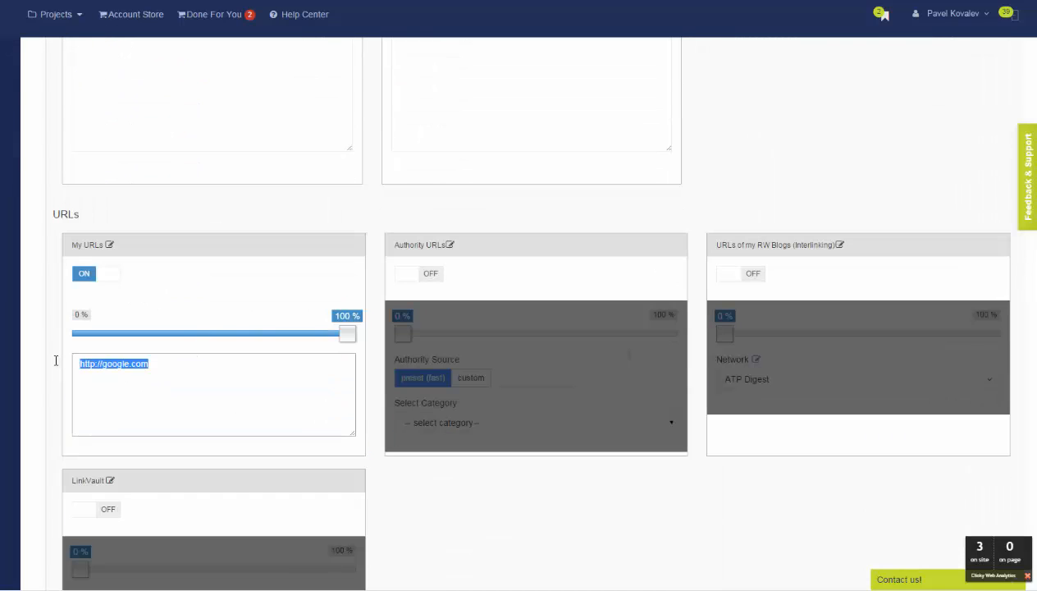
type("http://mydentailclient.com")
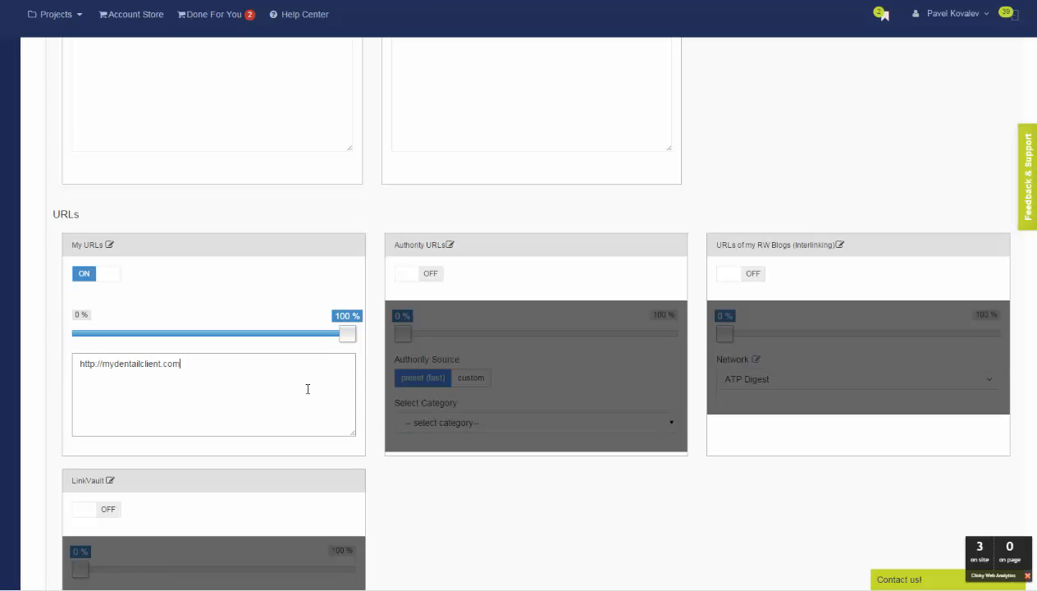
Generate a preview of the profile's anchor links twice to check the keyword mix.
scroll(685, 366, "up", 8)
scroll(831, 278, "up", 2)
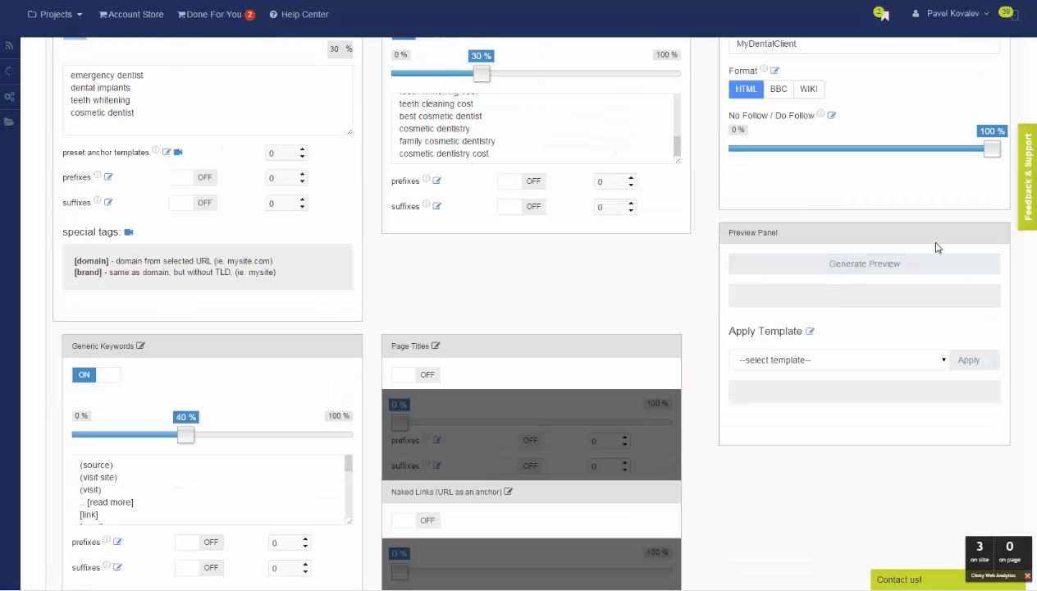
left_click(880, 272)
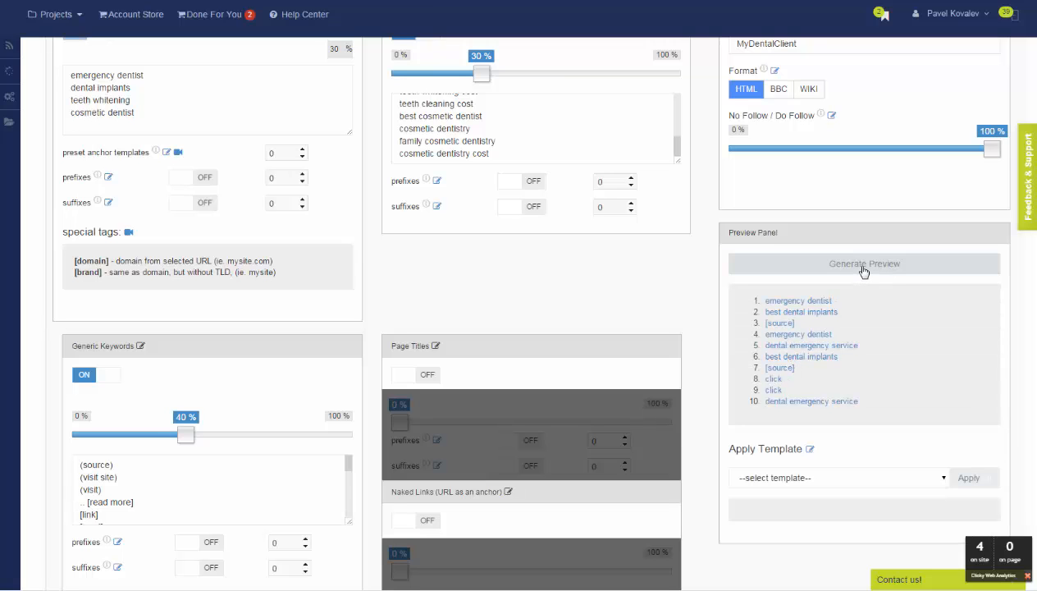
left_click(861, 270)
Preview several sample links with the plain.link template and save the MyDentalClient link profile.
scroll(861, 270, "down", 3)
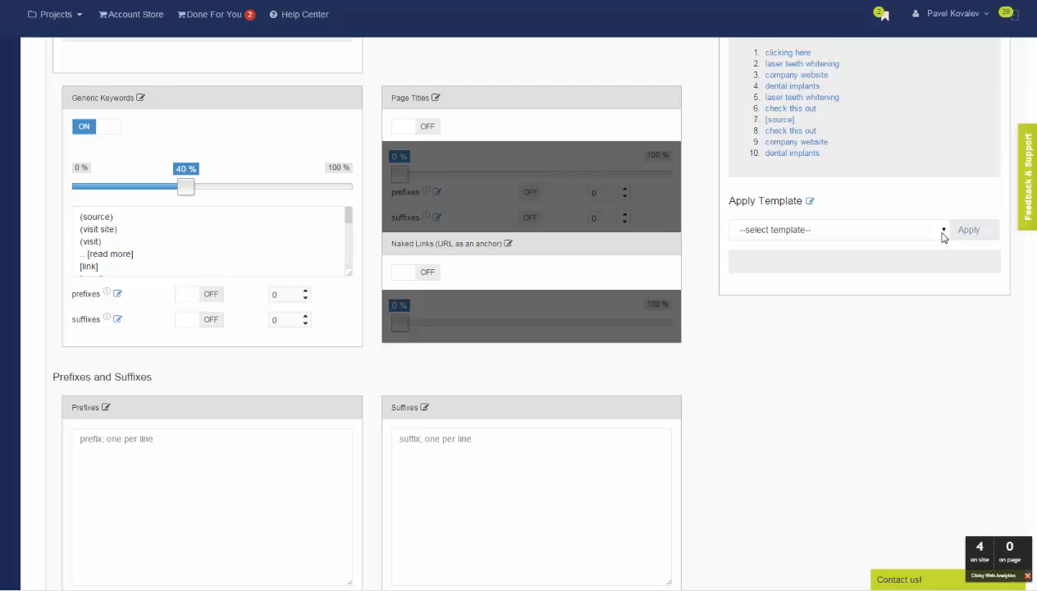
left_click(867, 232)
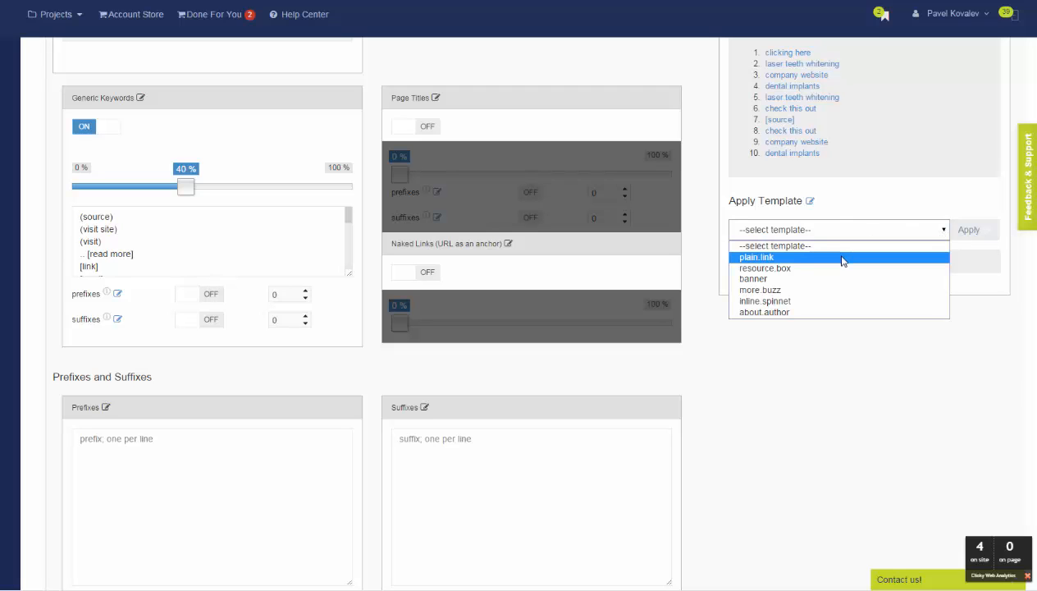
left_click(808, 257)
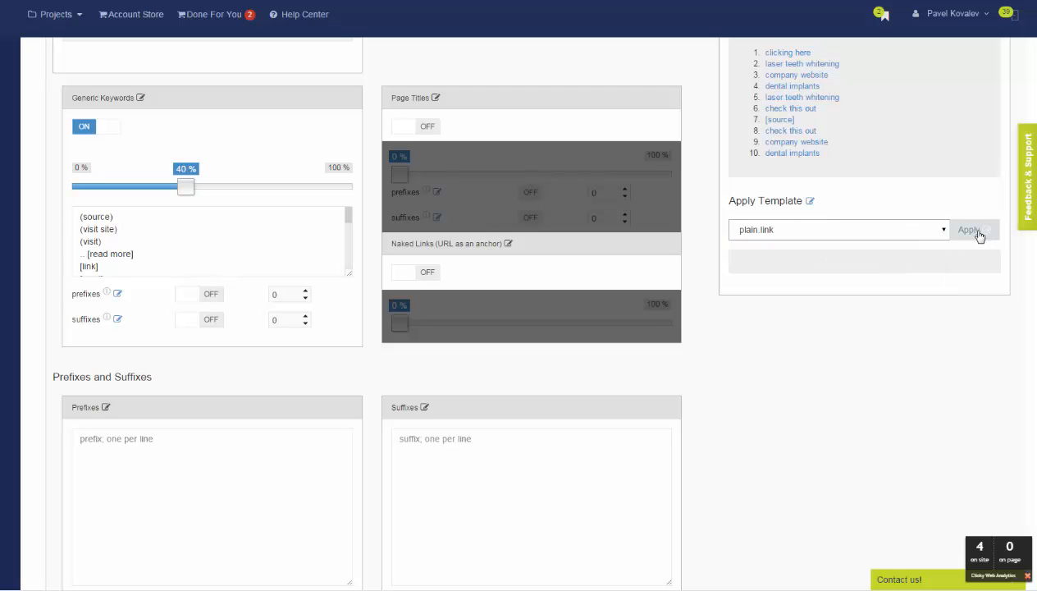
left_click(976, 232)
left_click(978, 235)
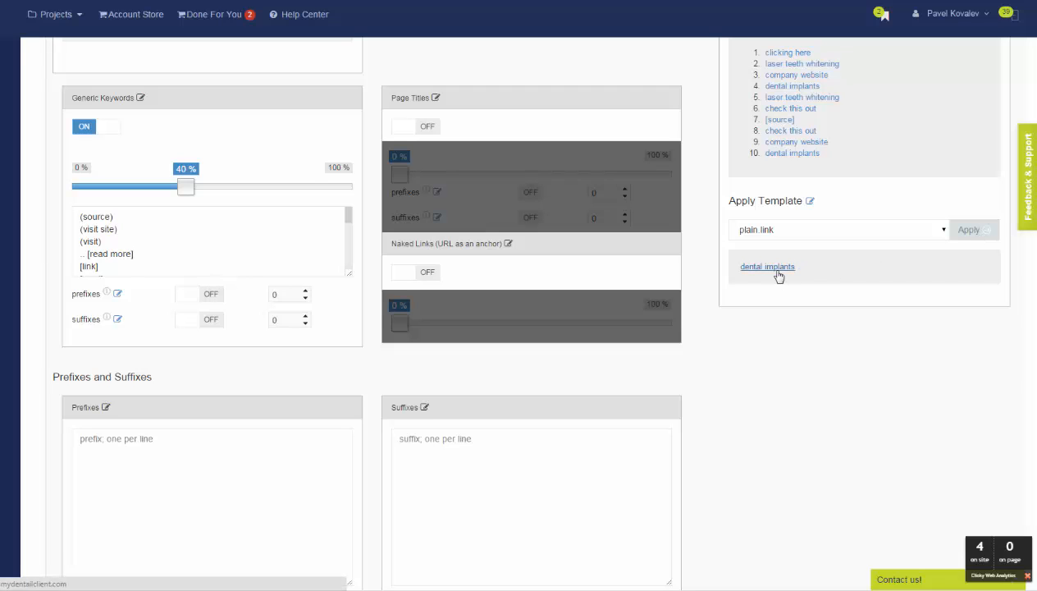
left_click(974, 230)
left_click(974, 230)
left_click(974, 230)
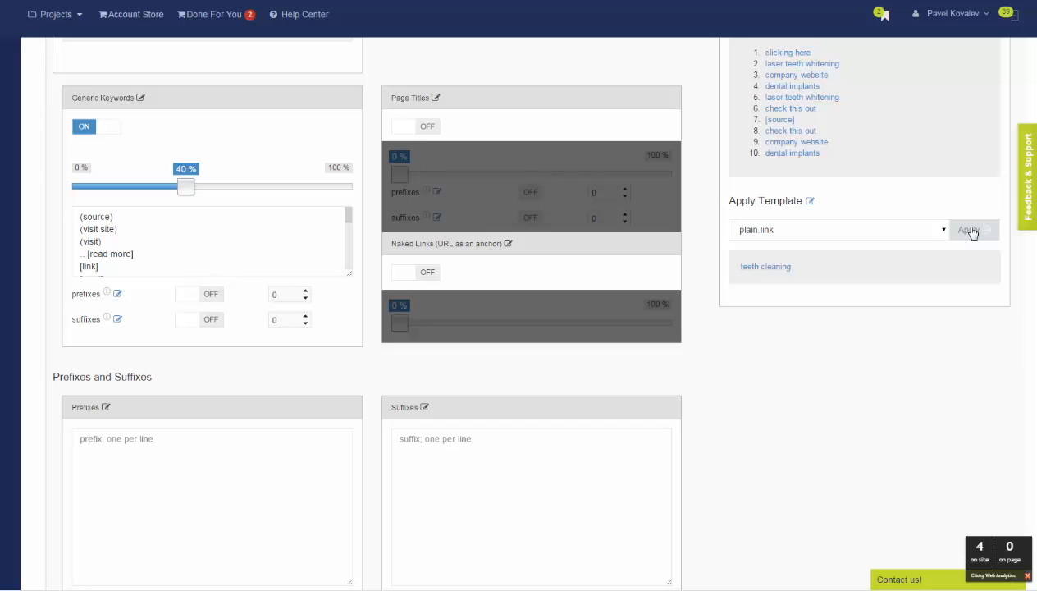
scroll(971, 234, "up", 5)
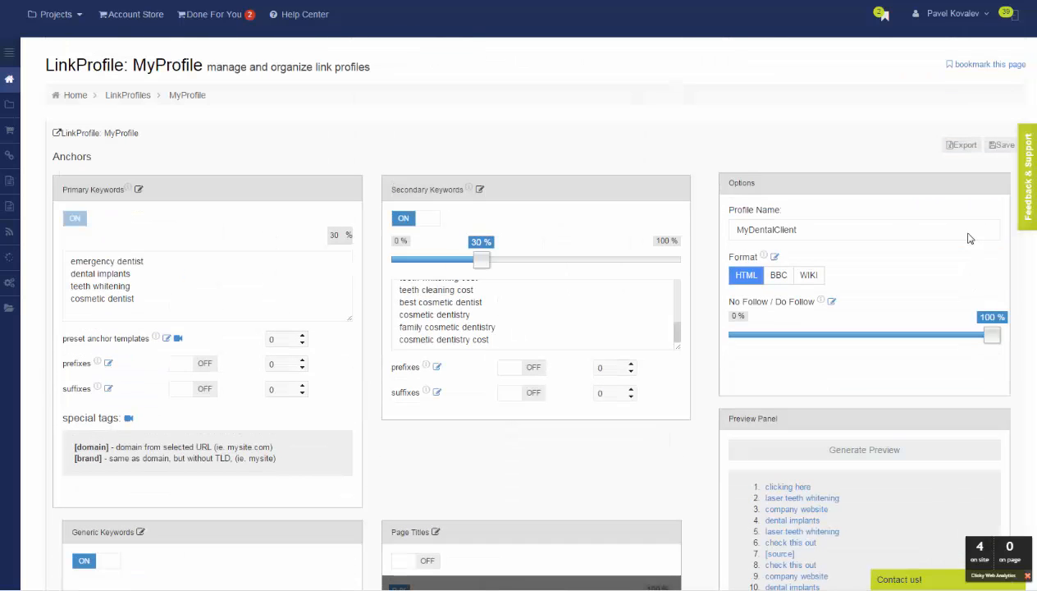
left_click(997, 150)
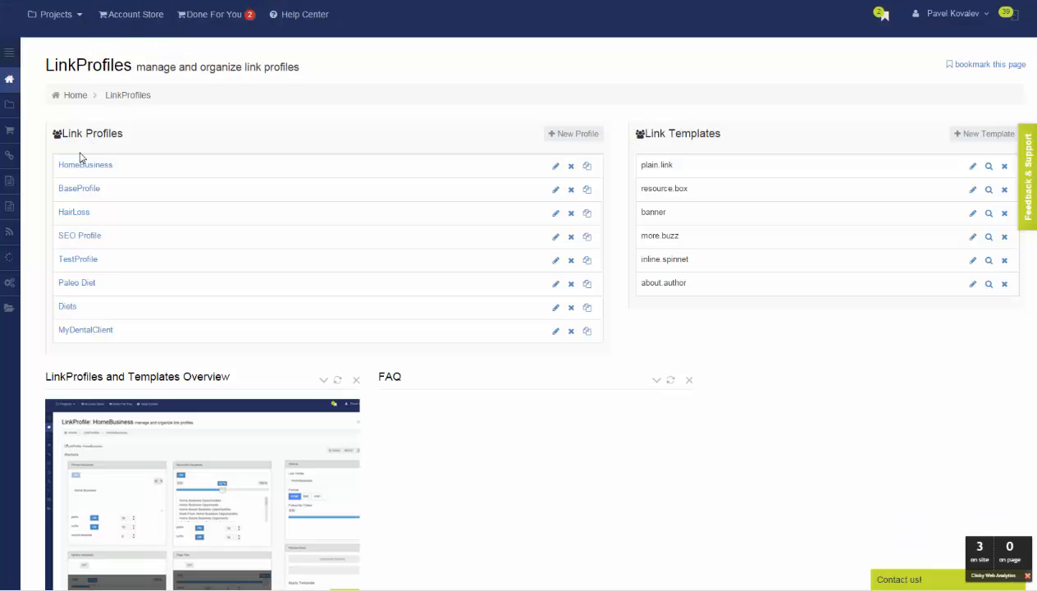
Create a new ContentMill bucket named MyDentalClient with Mixed Content as its content source.
left_click(12, 62)
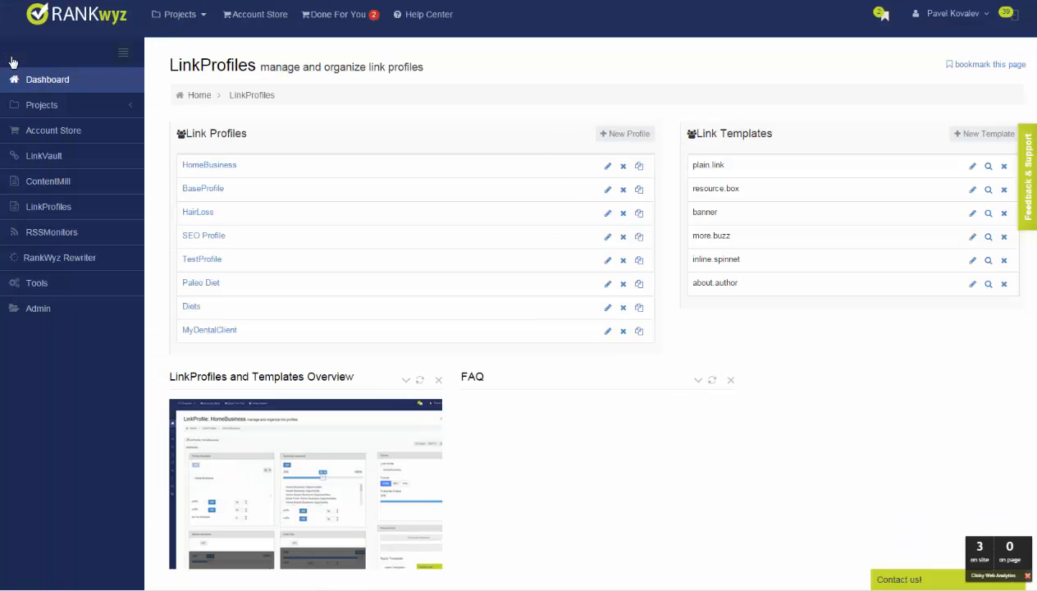
left_click(49, 188)
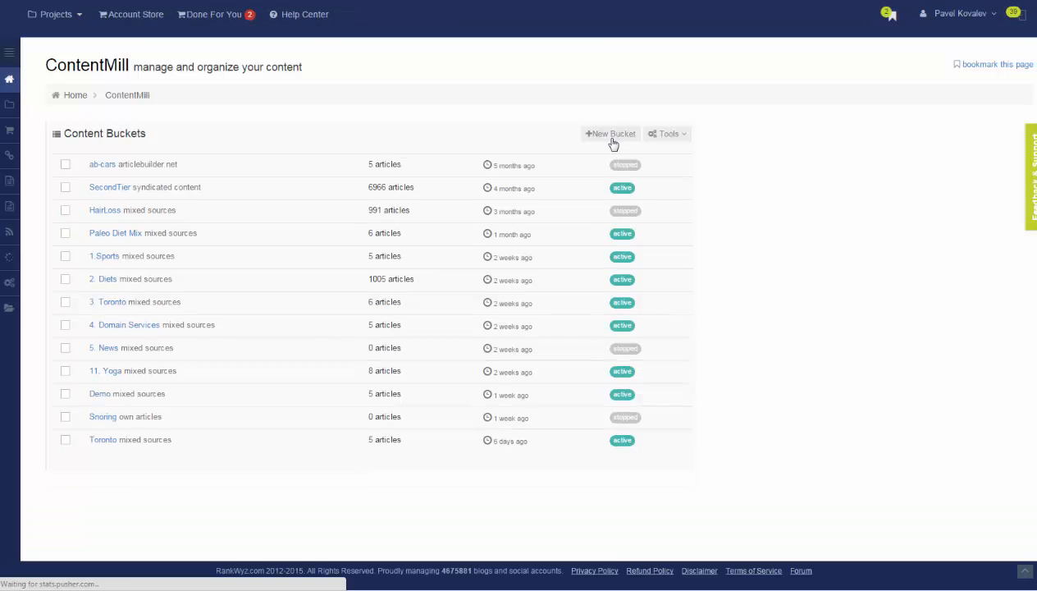
left_click(607, 138)
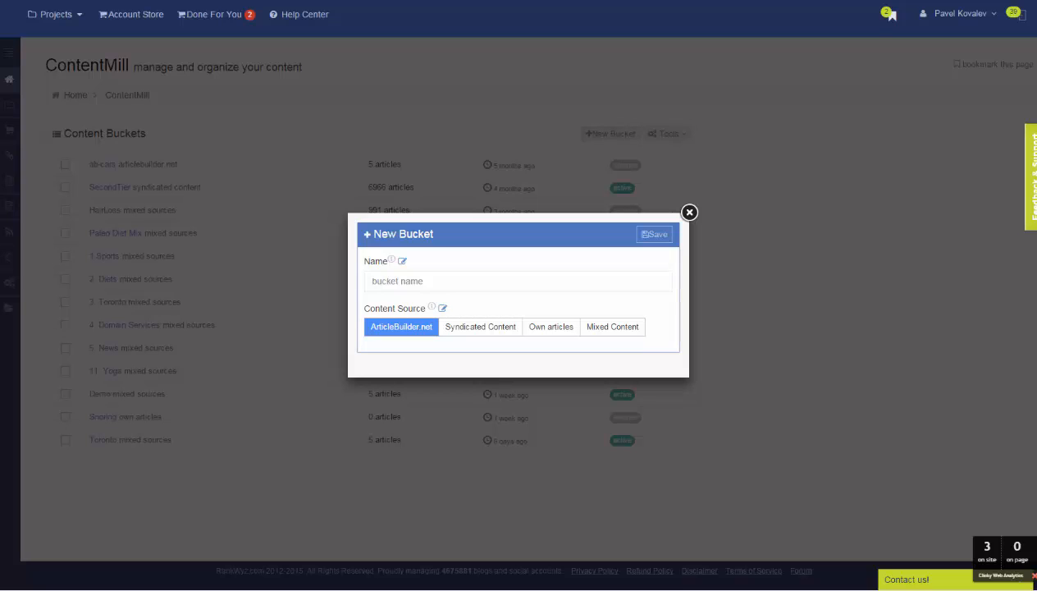
left_click(581, 278)
type("MyDentalClient")
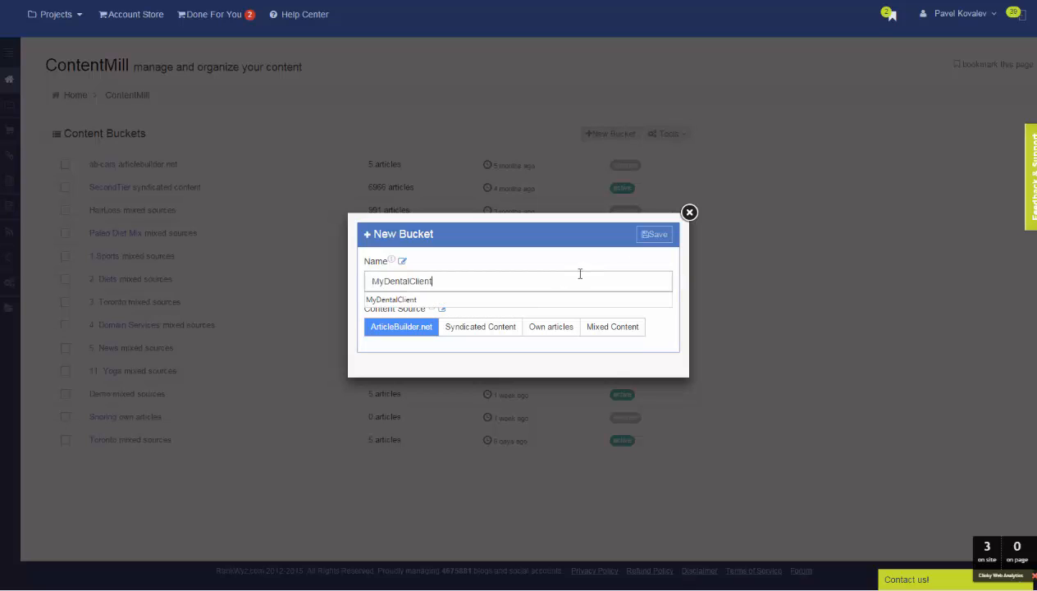
left_click(619, 330)
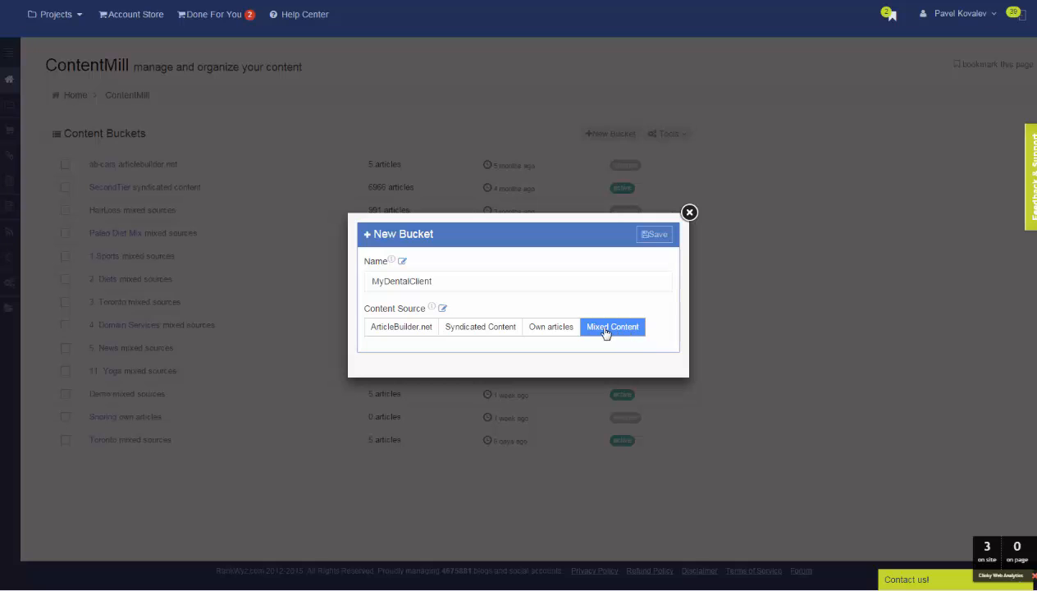
left_click(658, 238)
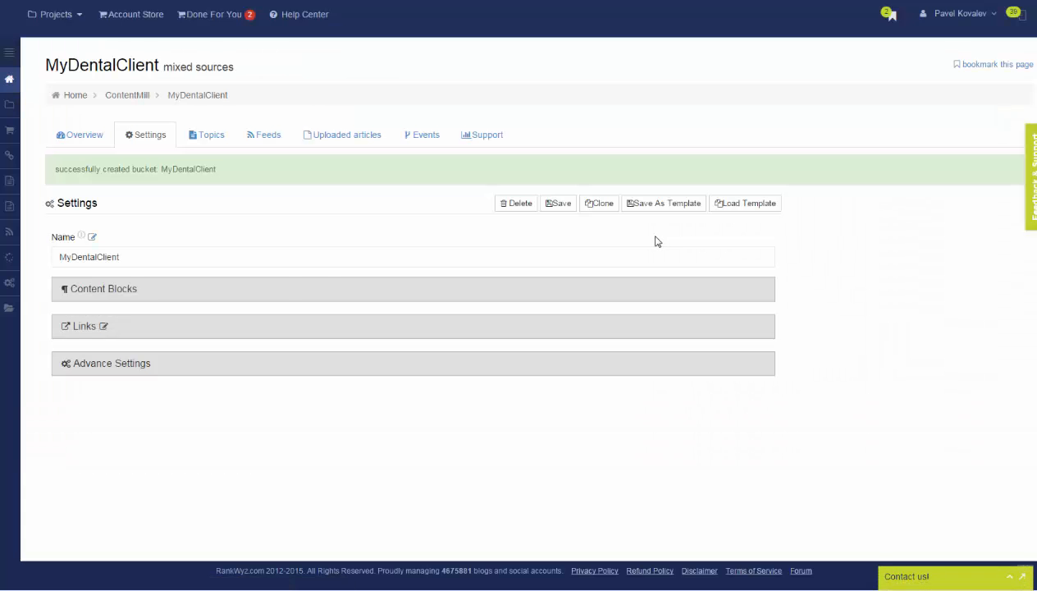
Load the System: Syndicated + Image template into the MyDentalClient bucket's settings.
left_click(114, 290)
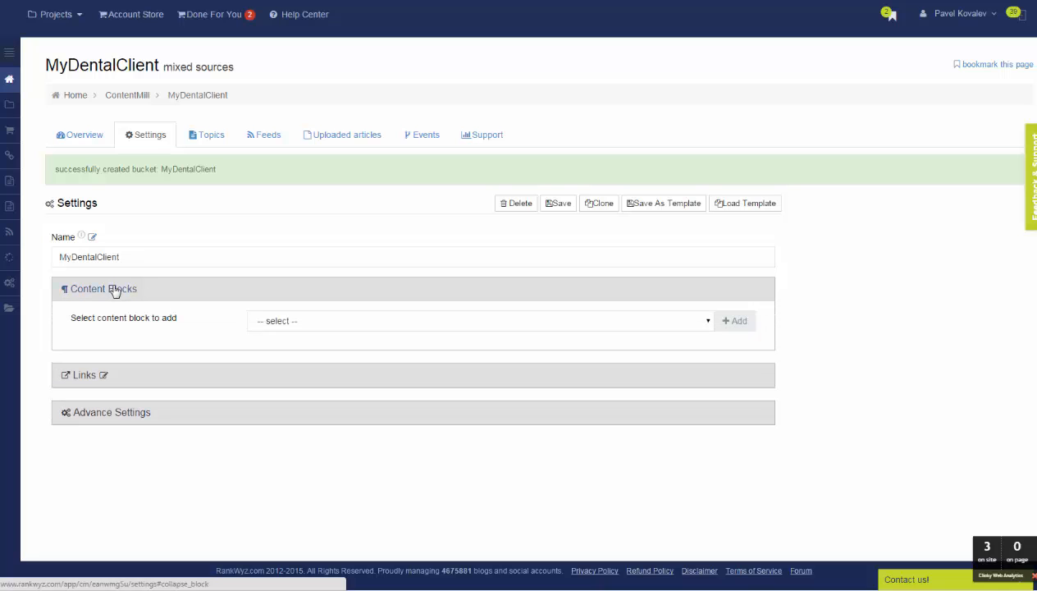
left_click(114, 289)
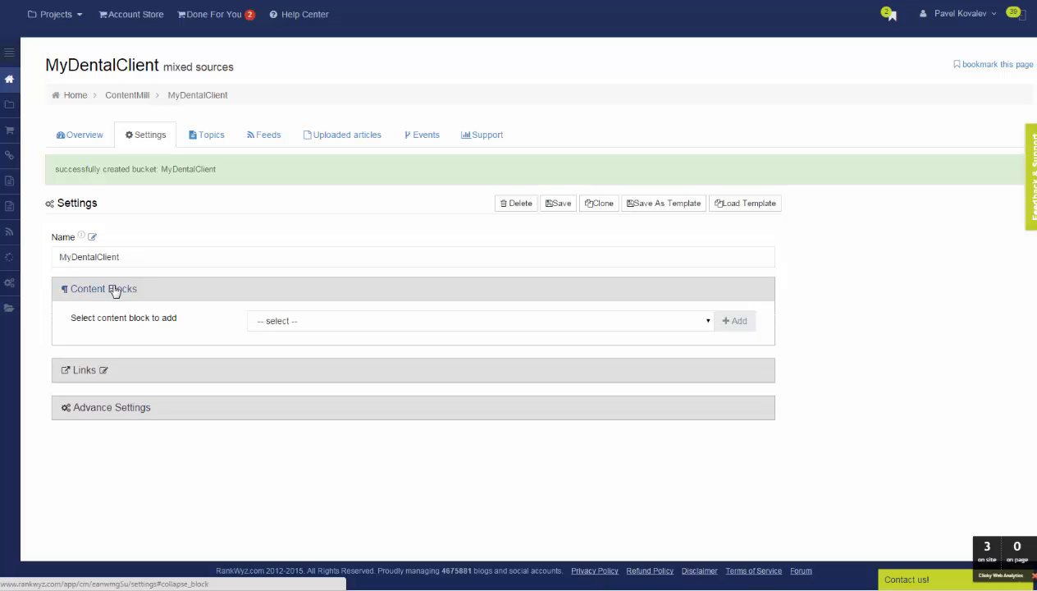
left_click(734, 213)
left_click(570, 303)
left_click(569, 306)
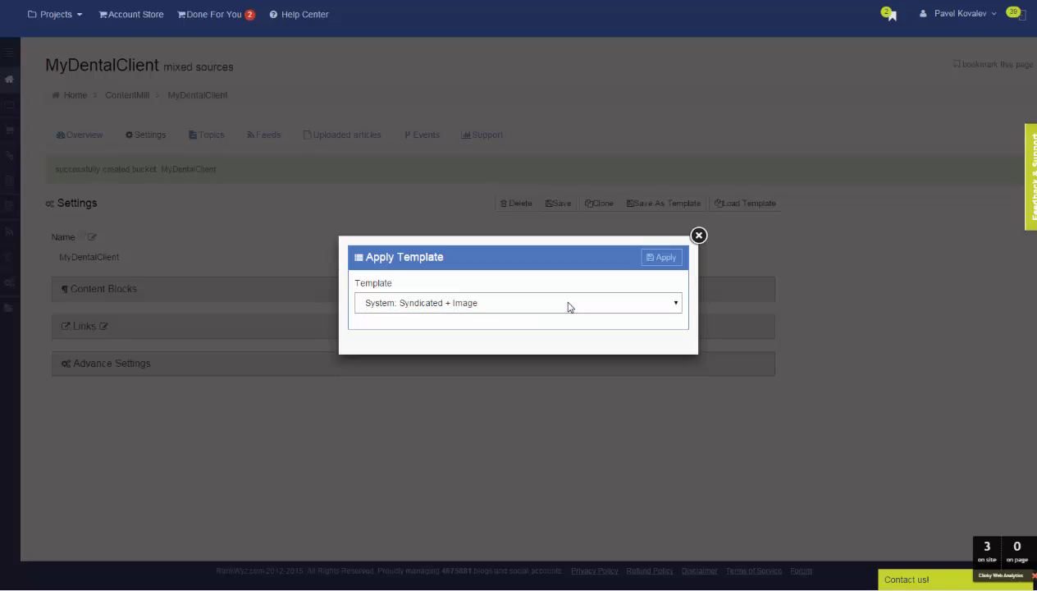
left_click(661, 257)
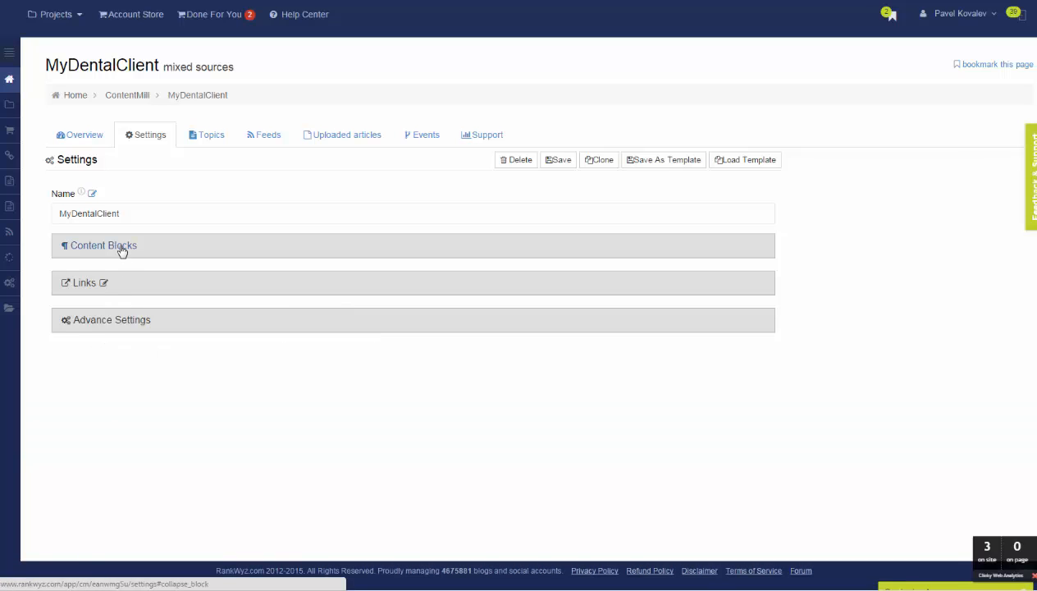
Review the bucket's content blocks, examining the options of the sub-title block and the second syndicated block.
left_click(121, 250)
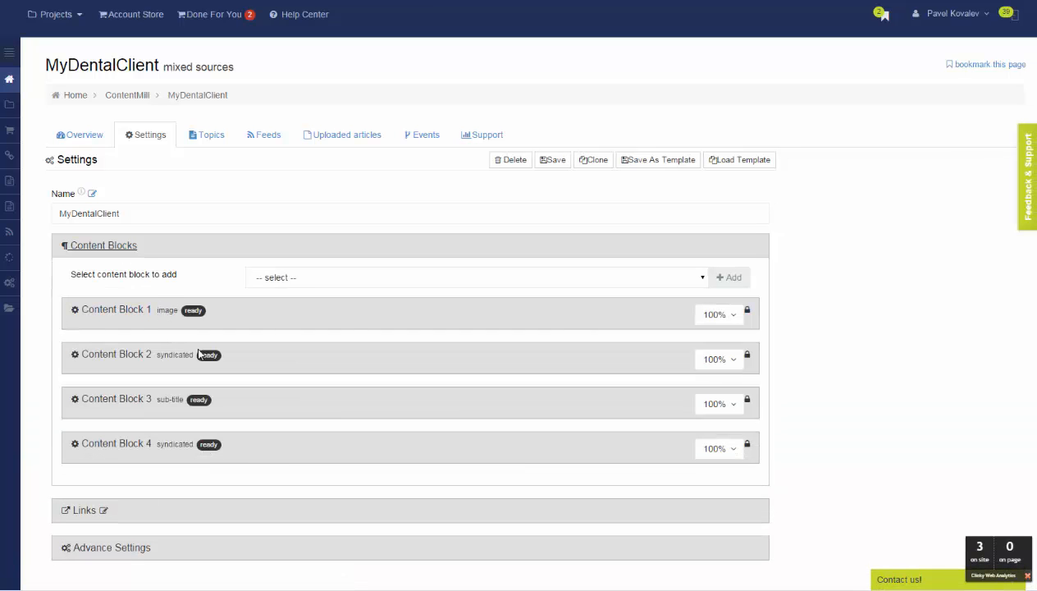
left_click(176, 402)
left_click(175, 402)
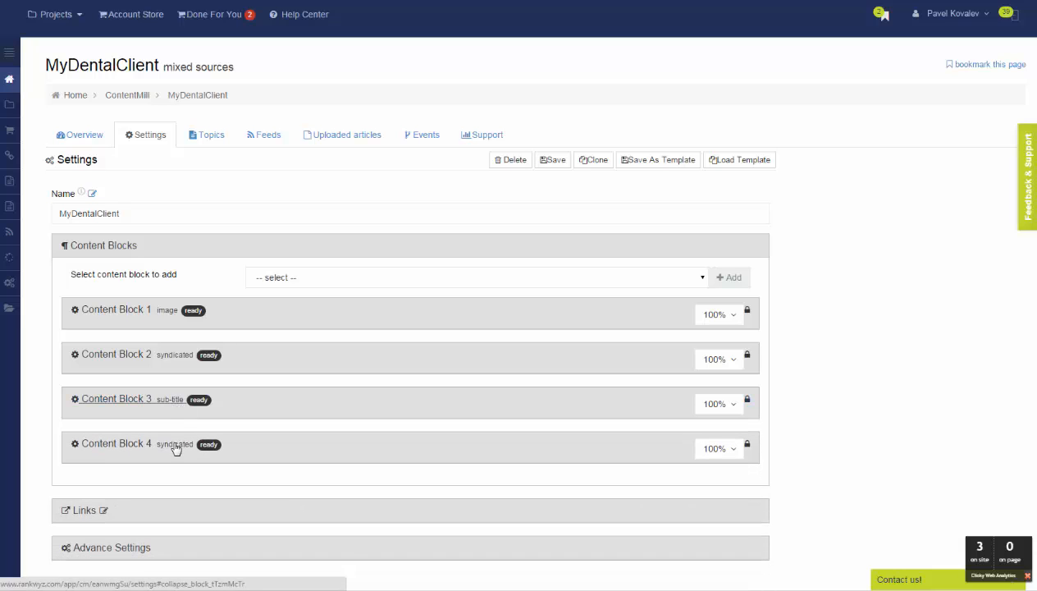
left_click(176, 402)
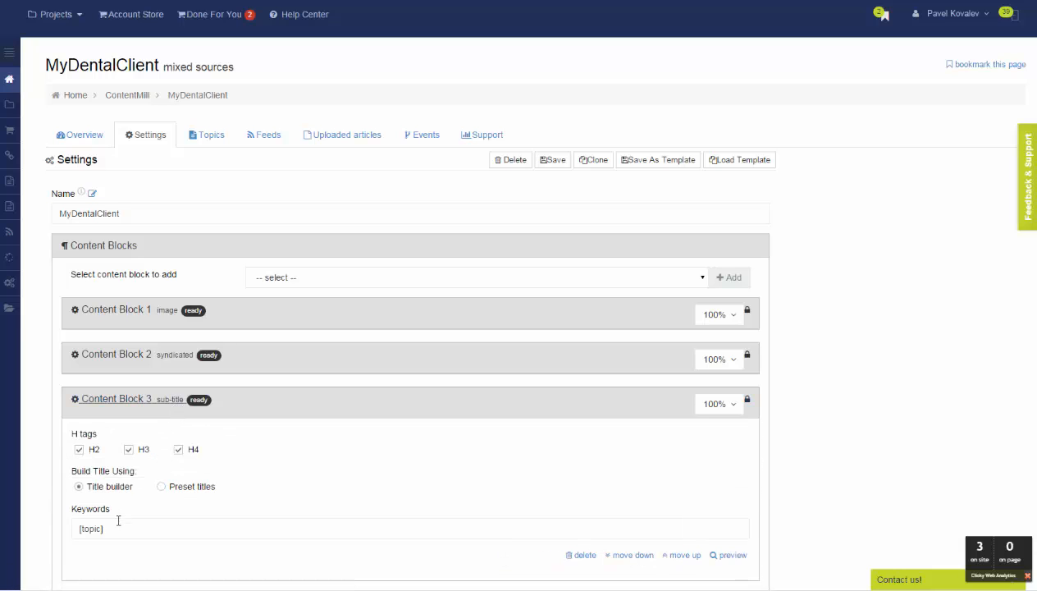
left_click(176, 401)
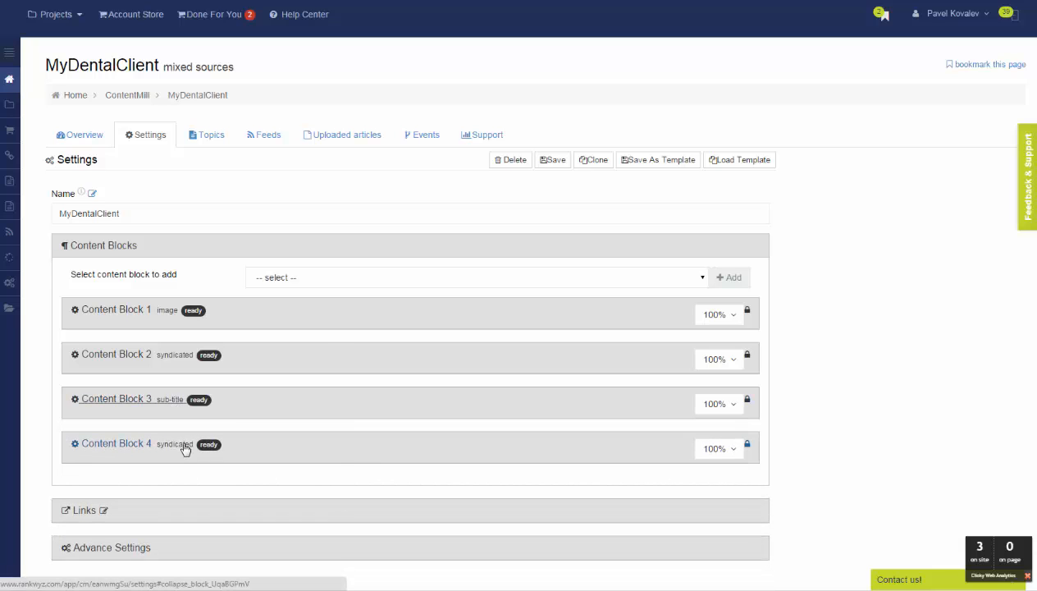
left_click(185, 448)
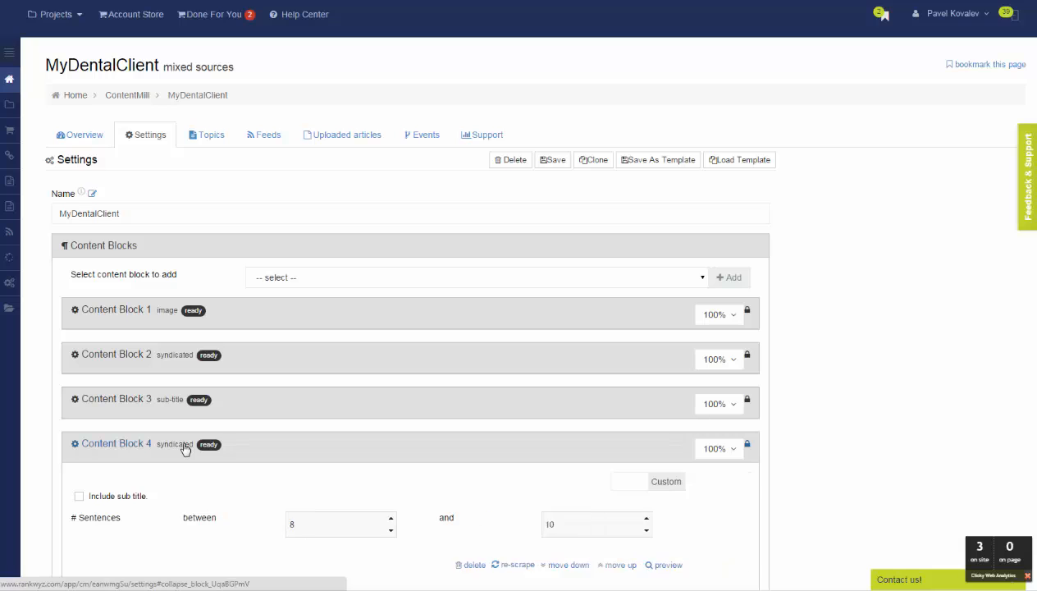
left_click(184, 448)
Enable upload to shared image hosting for the image content block and save the bucket settings.
left_click(168, 318)
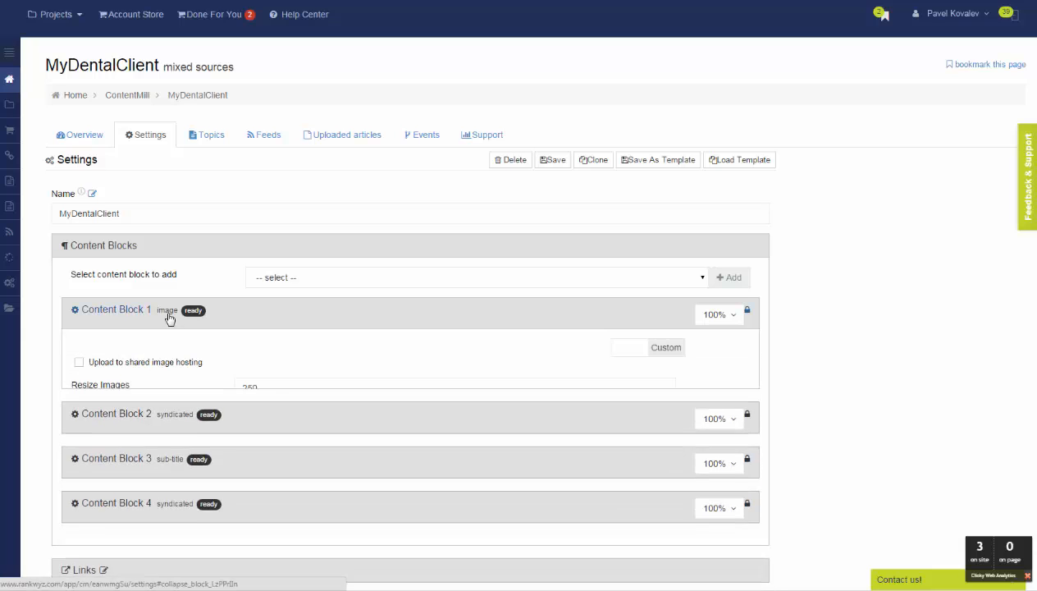
left_click(79, 363)
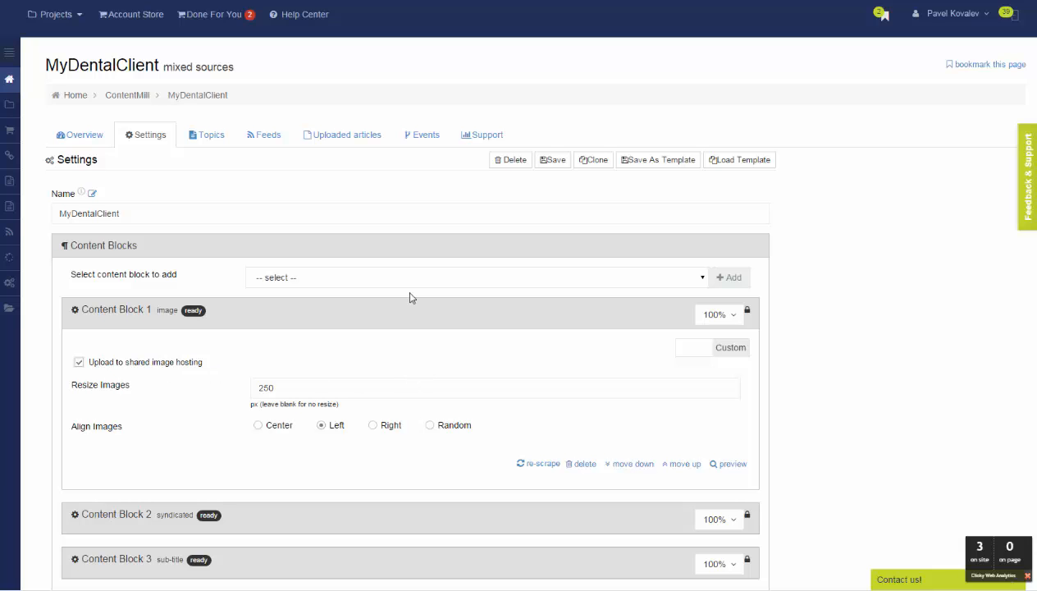
scroll(412, 297, "down", 2)
scroll(447, 298, "up", 2)
left_click(551, 162)
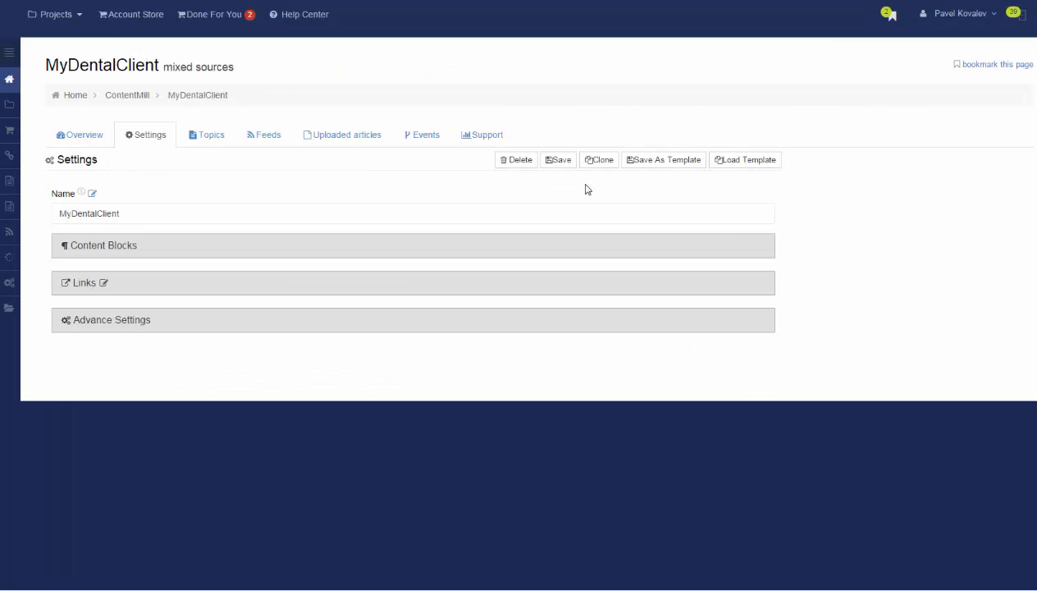
Add the topics emergency dentist, dental implants, teeth whitening and cosmetic dentist to the bucket and refresh the topic list.
left_click(215, 136)
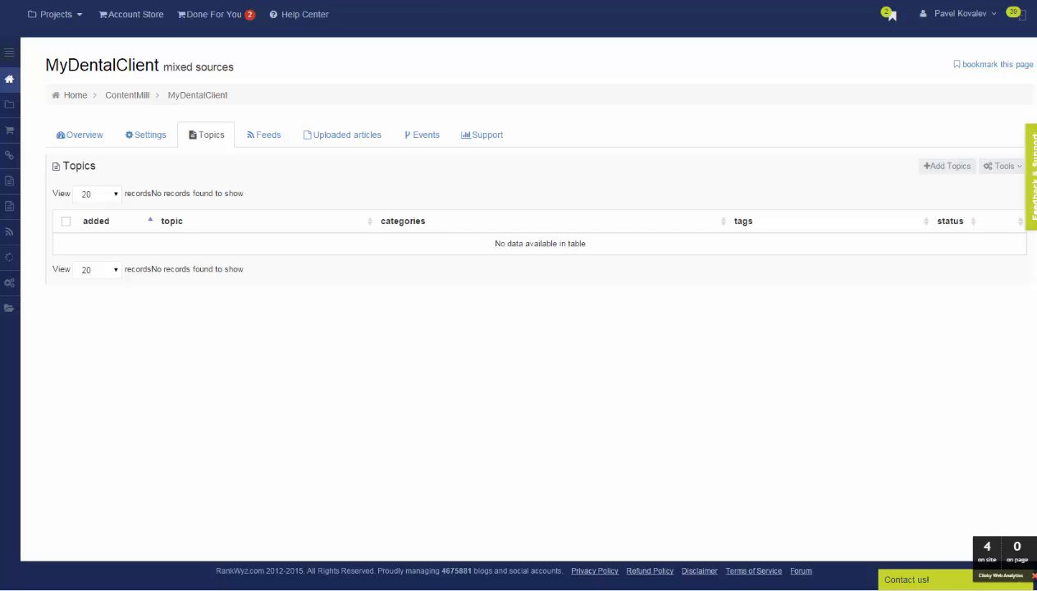
left_click(943, 166)
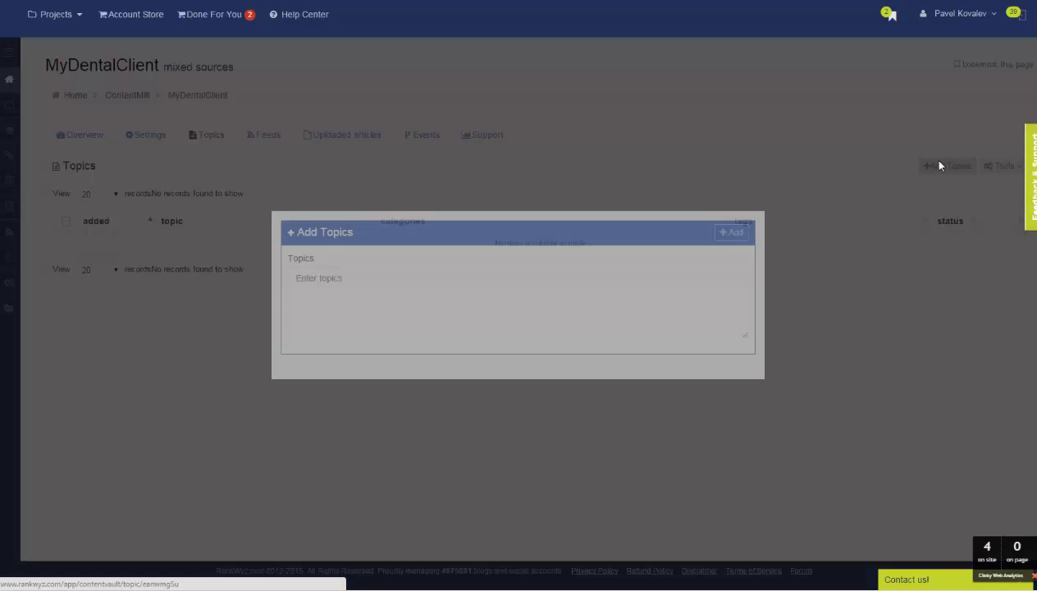
left_click(411, 306)
type("emergency dentist dental implants teeth whitening cosmetic dentist")
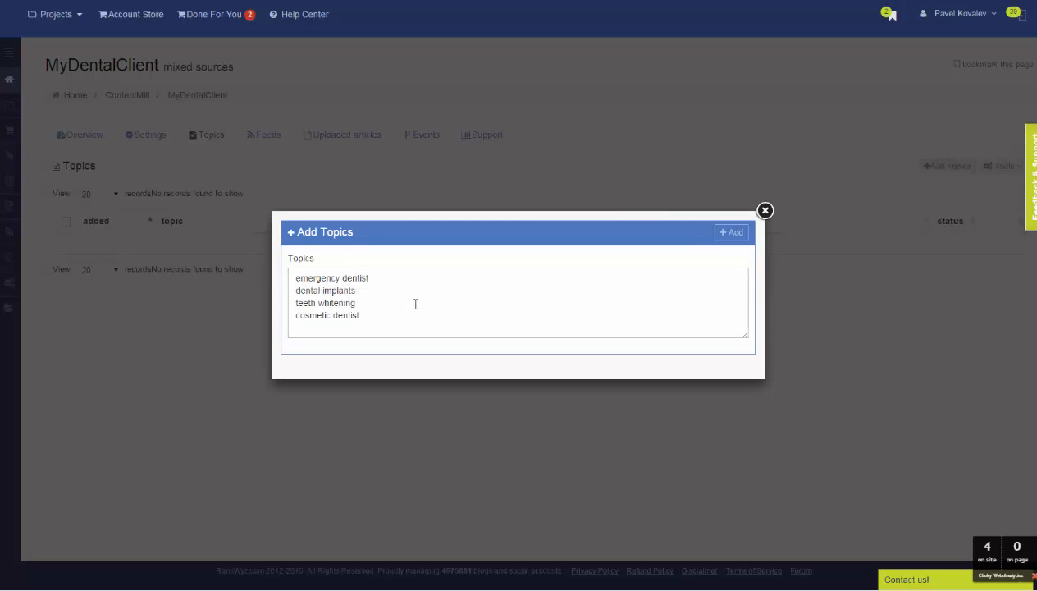
left_click(729, 234)
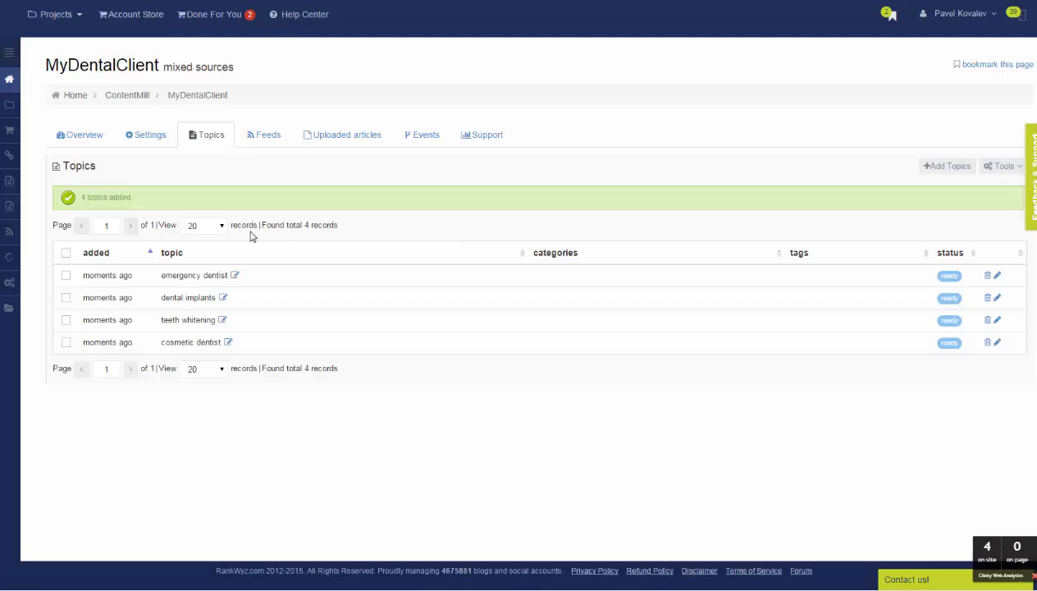
left_click(210, 138)
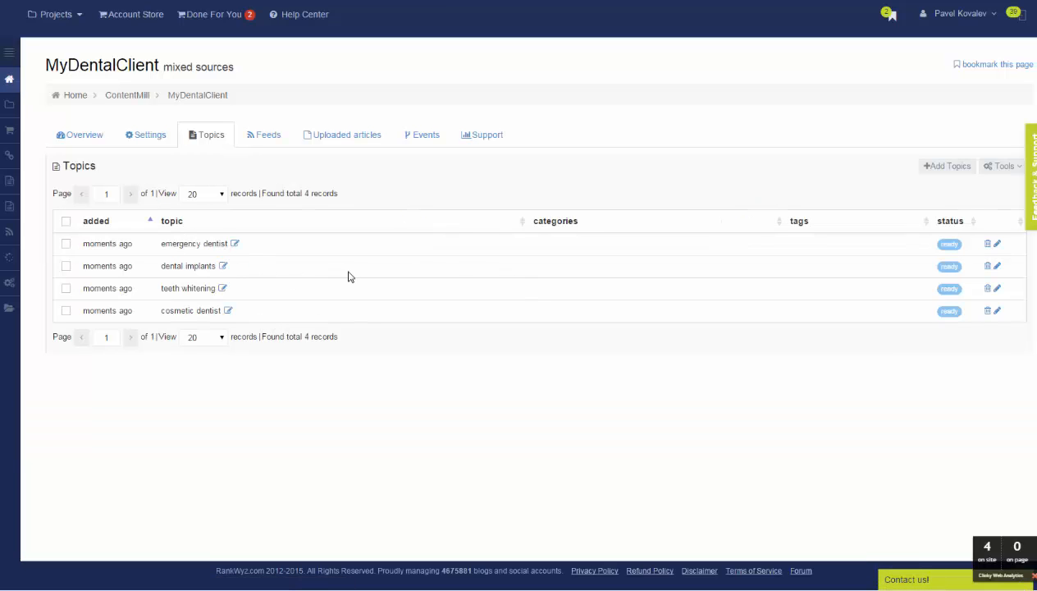
Add related keywords such as dental emergency, 24 hour emergency dentist and dental emergency service to the emergency dentist topic and check its keyword list.
left_click(234, 244)
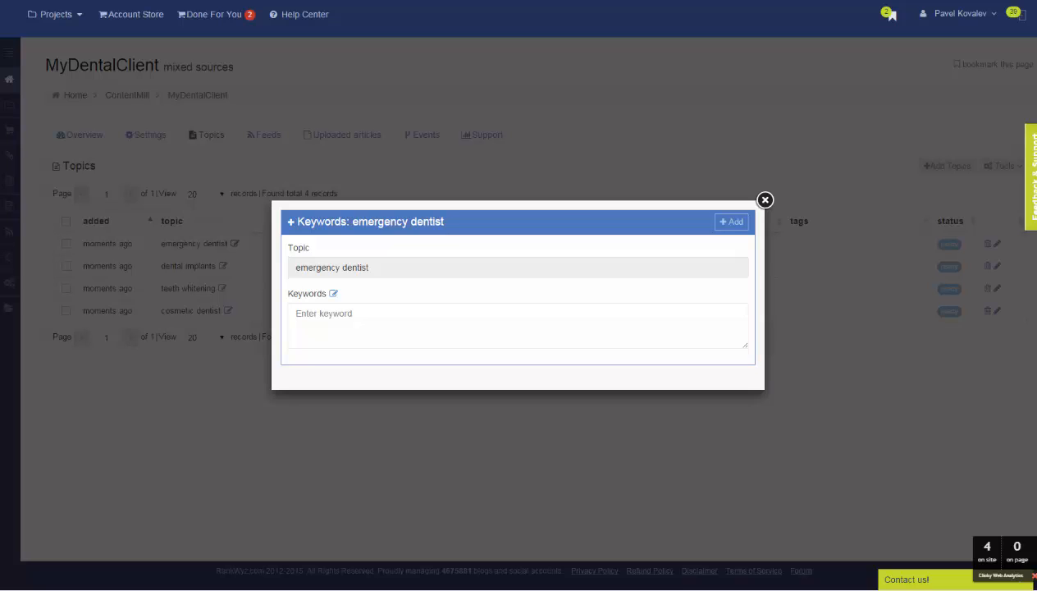
left_click(373, 326)
key("ctrl+v")
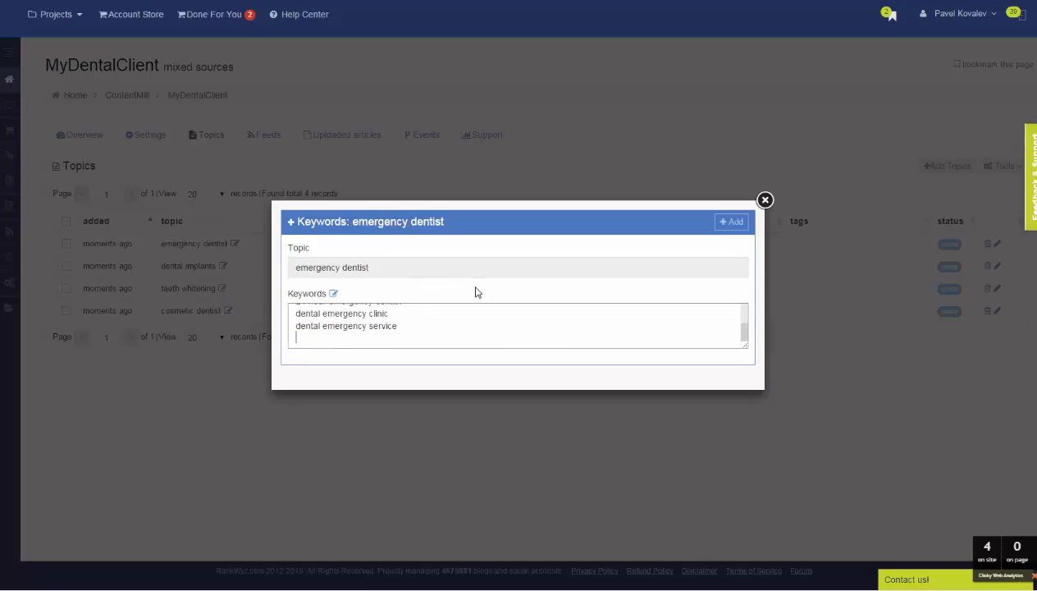
left_click(731, 223)
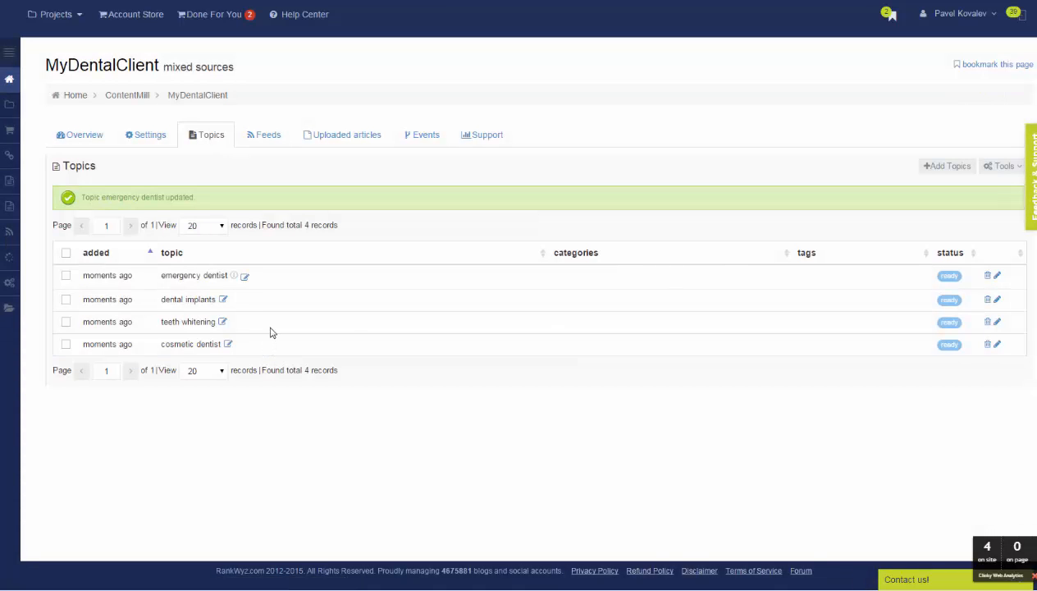
mouse_move(234, 277)
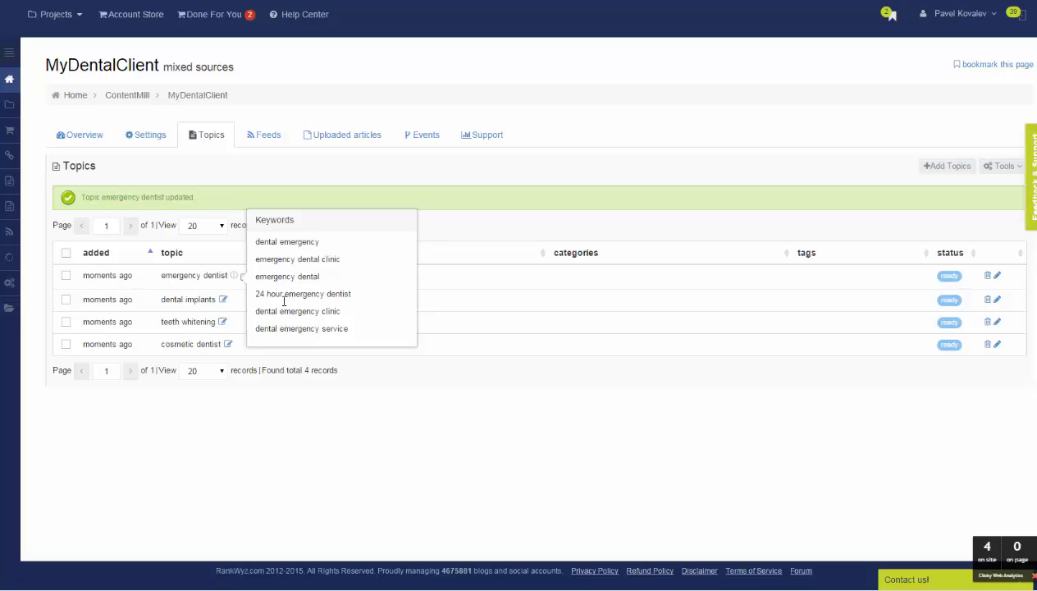
Add the tag emergency dentist to the emergency dentist topic.
left_click(998, 276)
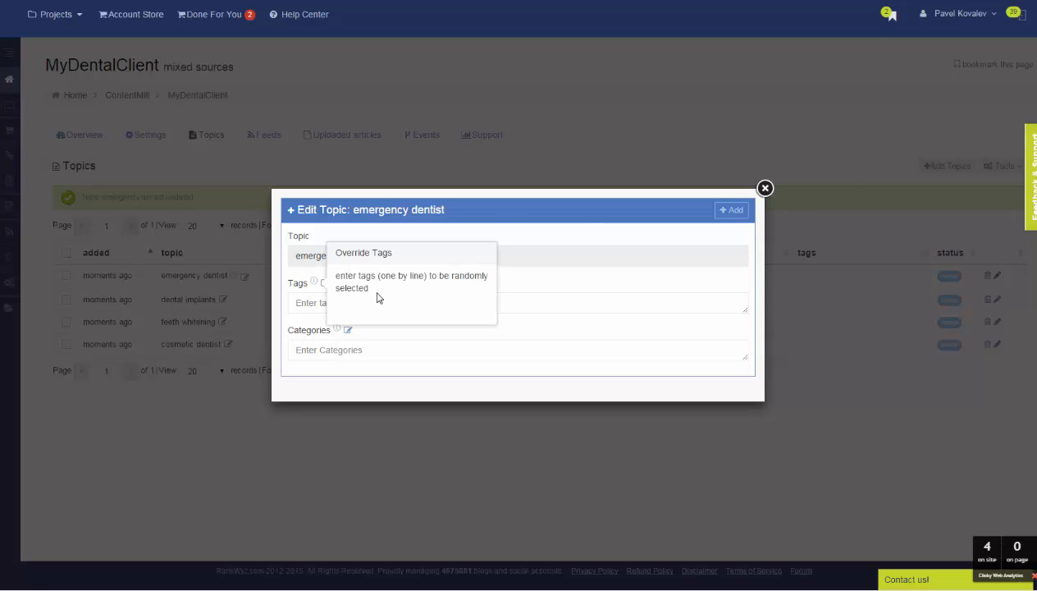
left_click(335, 310)
type("emergency dentist")
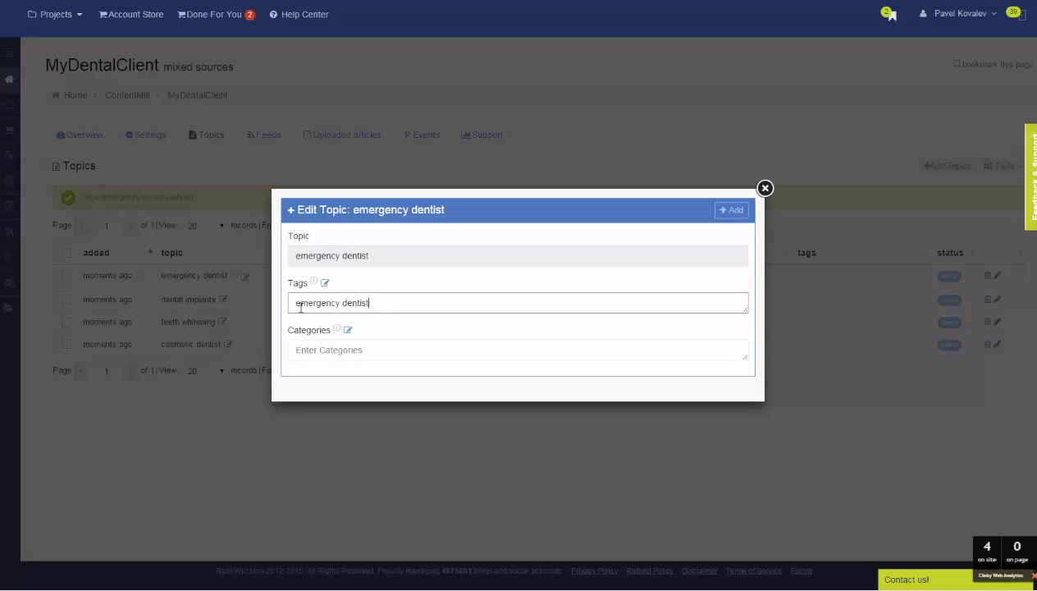
left_click(738, 217)
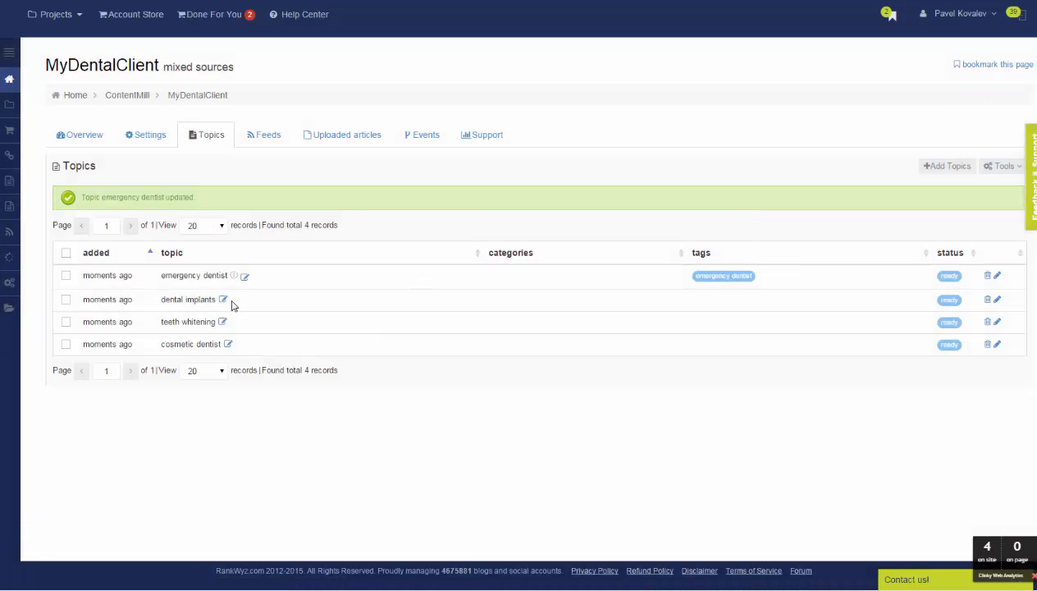
Add the keywords implant dentist, dental implant and best dental implants to the dental implants topic and tag it dental implants.
left_click(223, 300)
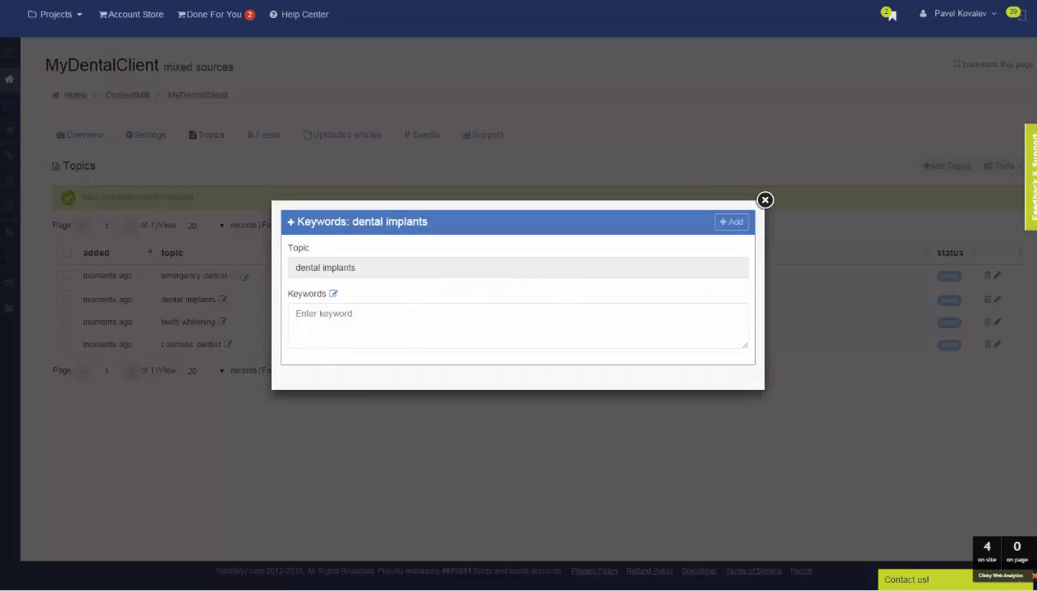
left_click(469, 330)
type("implant dentist dental implant best dental implants")
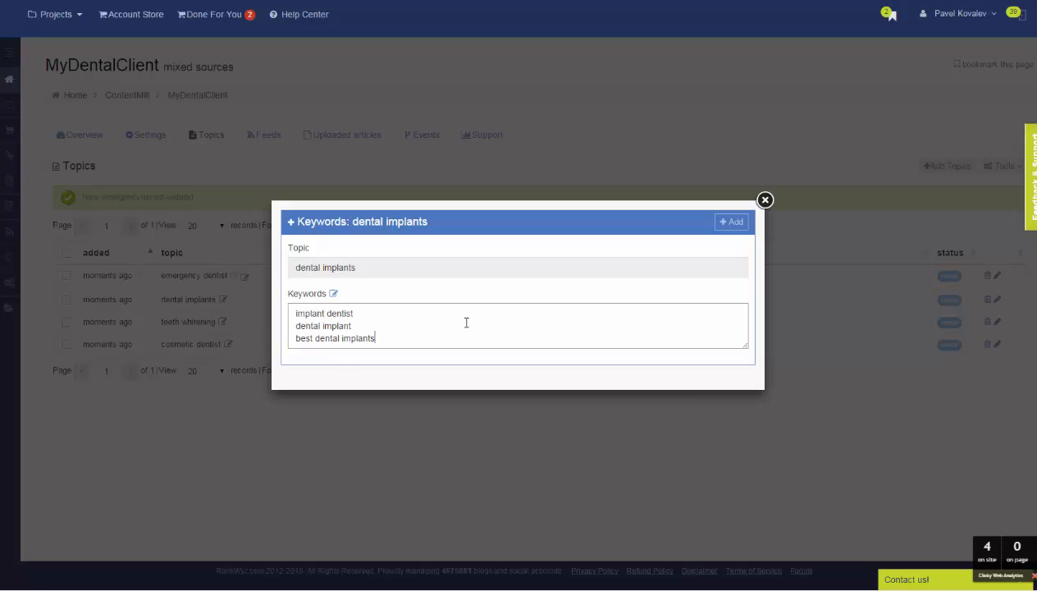
left_click(735, 223)
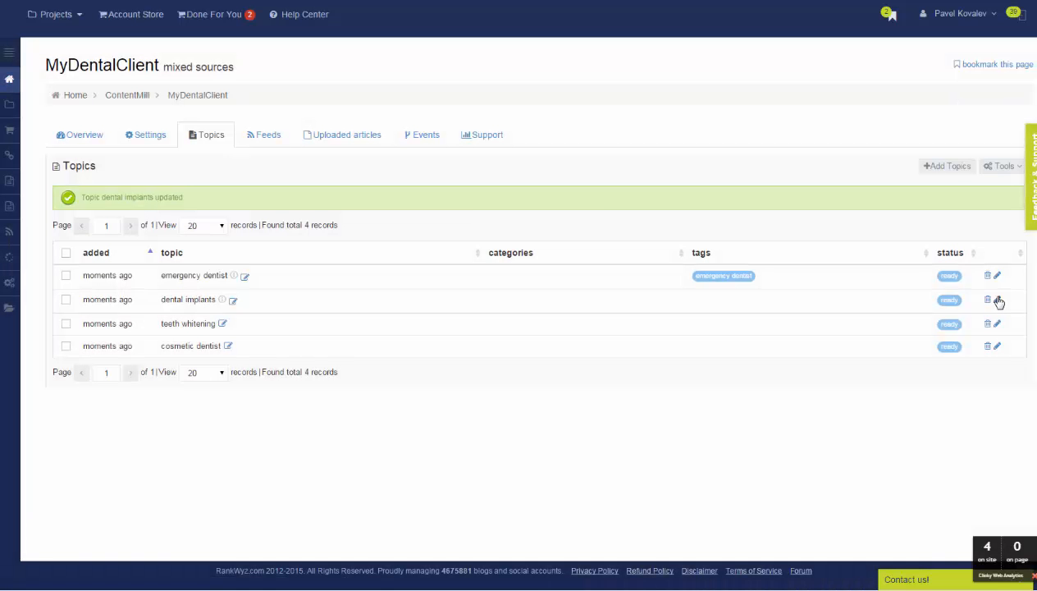
left_click(998, 300)
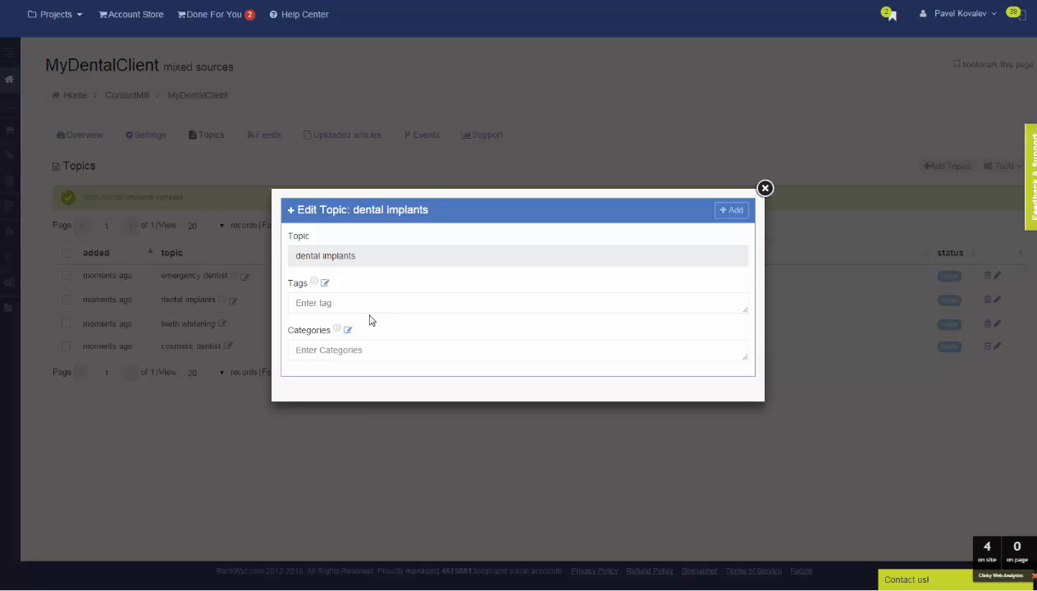
type("dental implants")
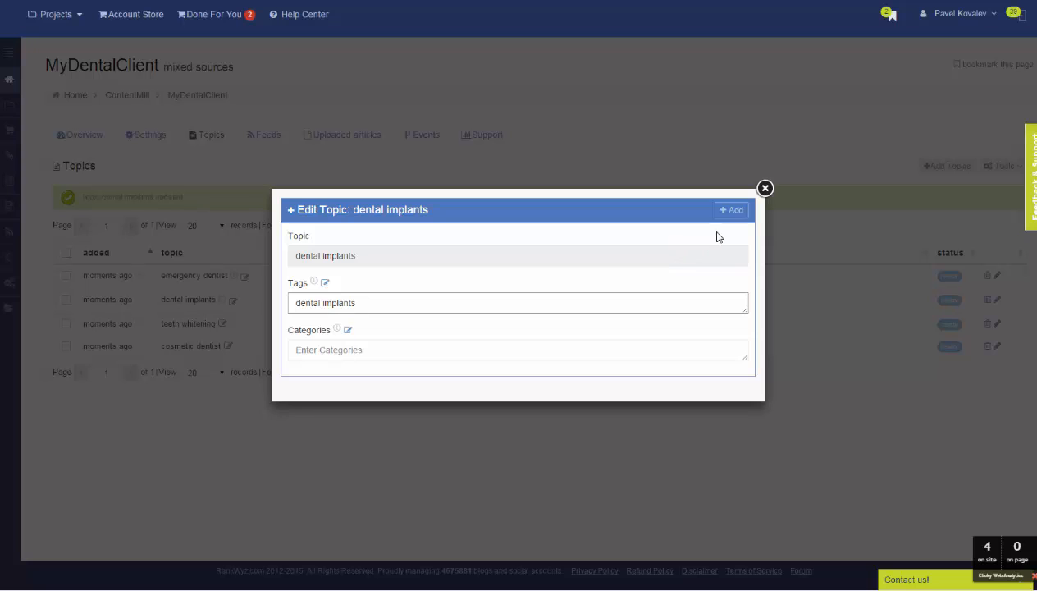
left_click(731, 210)
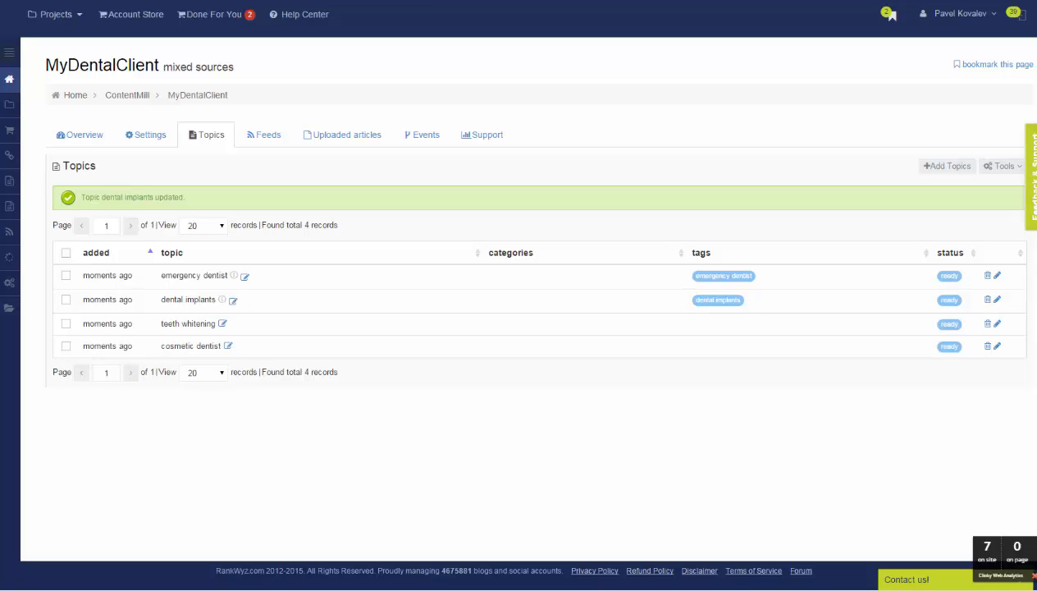
Add the keywords teeth cleaning, laser teeth whitening, teeth whitening cost and teeth cleaning cost to the teeth whitening topic and tag it teeth whitening.
left_click(222, 324)
type("teeth cleaning laser teeth whitening teeth whitening cost teeth cleaning cost")
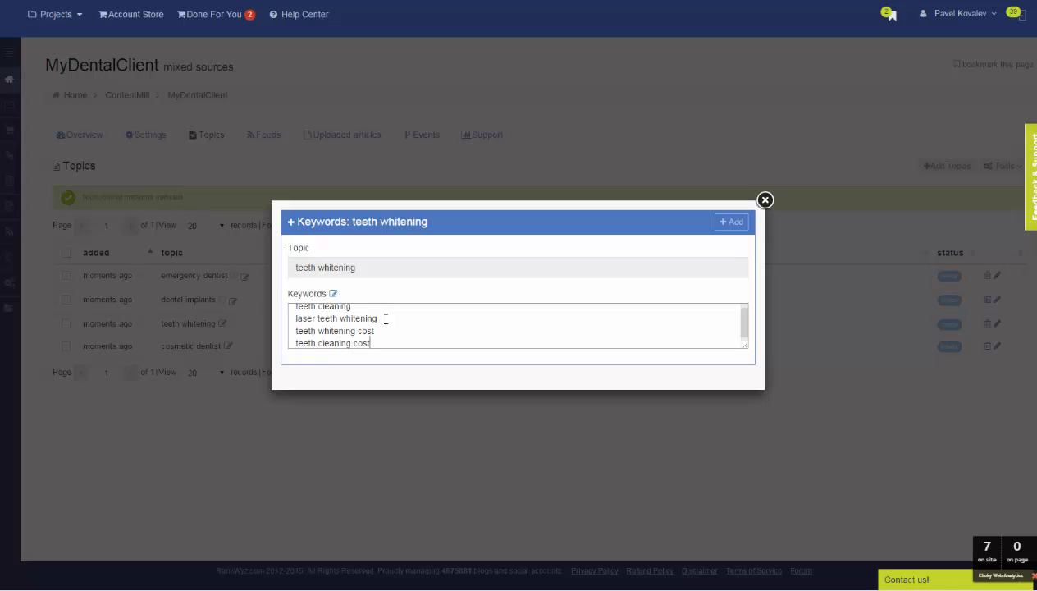
left_click(736, 228)
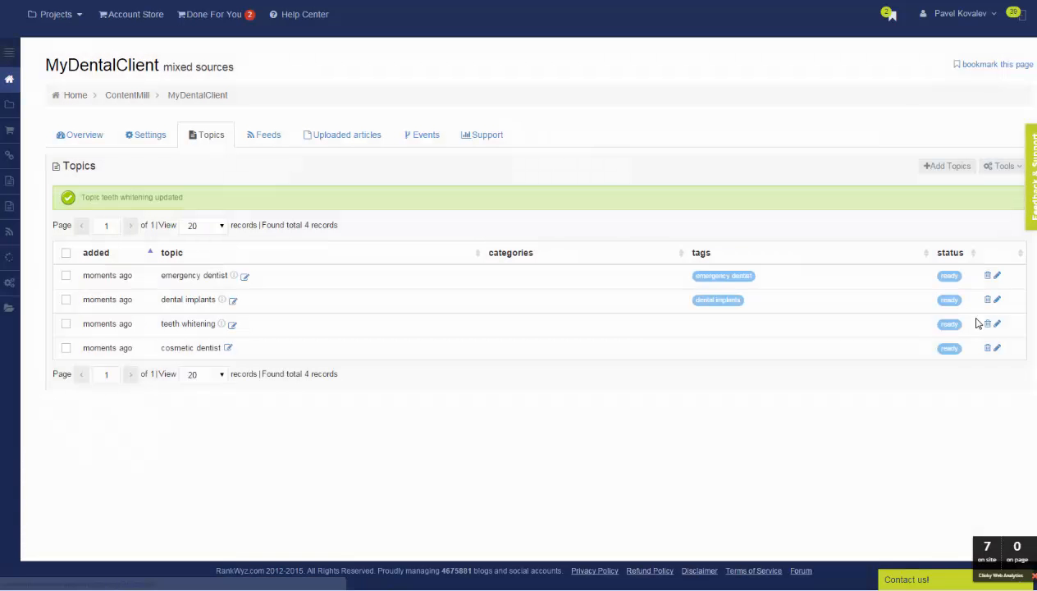
left_click(996, 323)
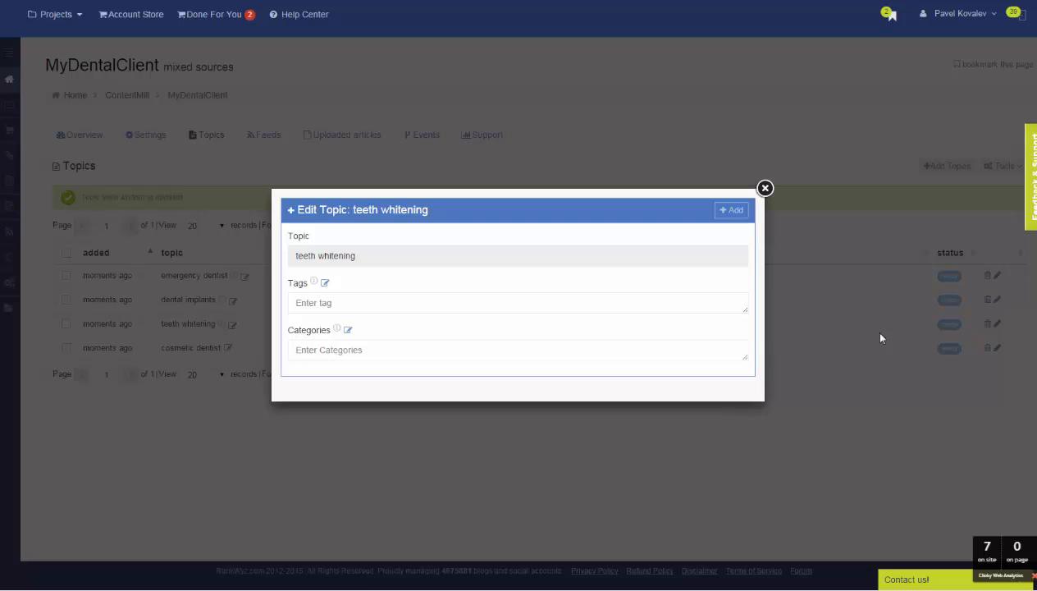
left_click(439, 310)
type("teeth whitening")
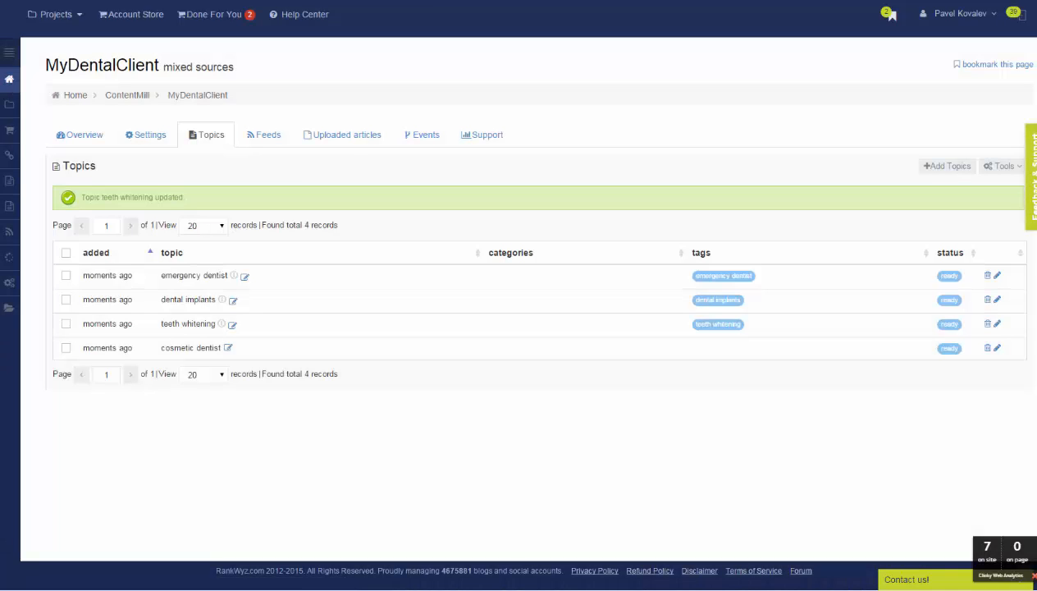
Add the copied related keywords to the cosmetic dentist topic.
left_click(228, 348)
left_click(328, 339)
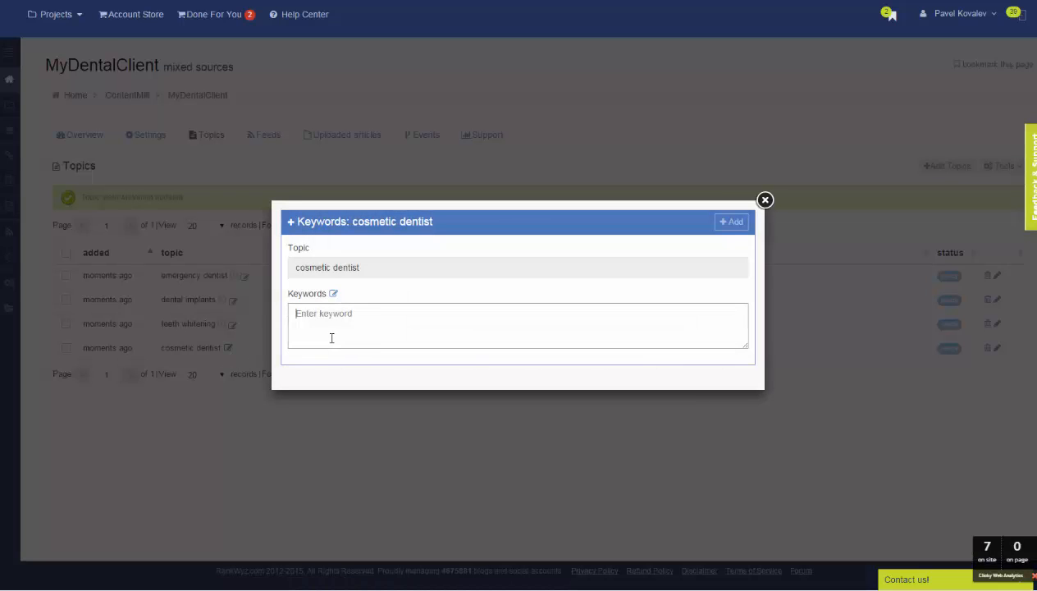
key("ctrl+v")
left_click(733, 223)
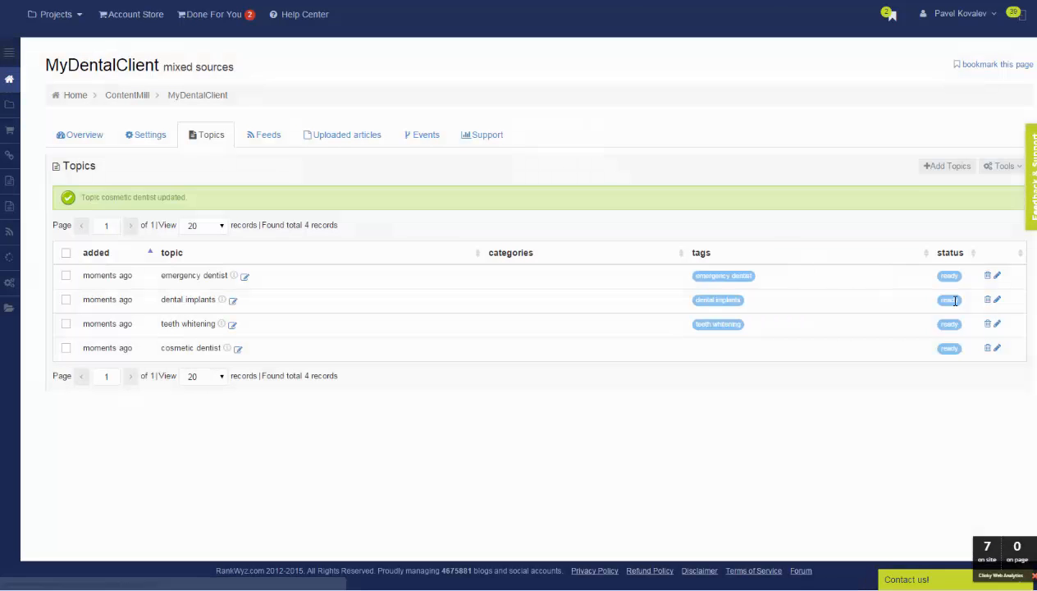
Tag the cosmetic dentist topic with cosmetic dentist and check the keyword lists in the refreshed topic table.
left_click(996, 347)
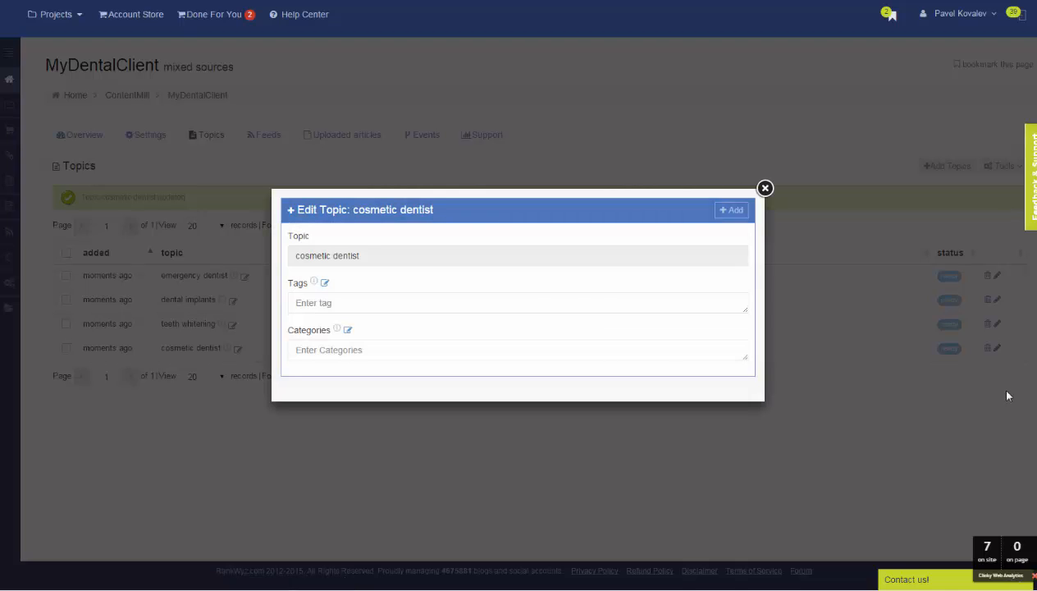
left_click(384, 301)
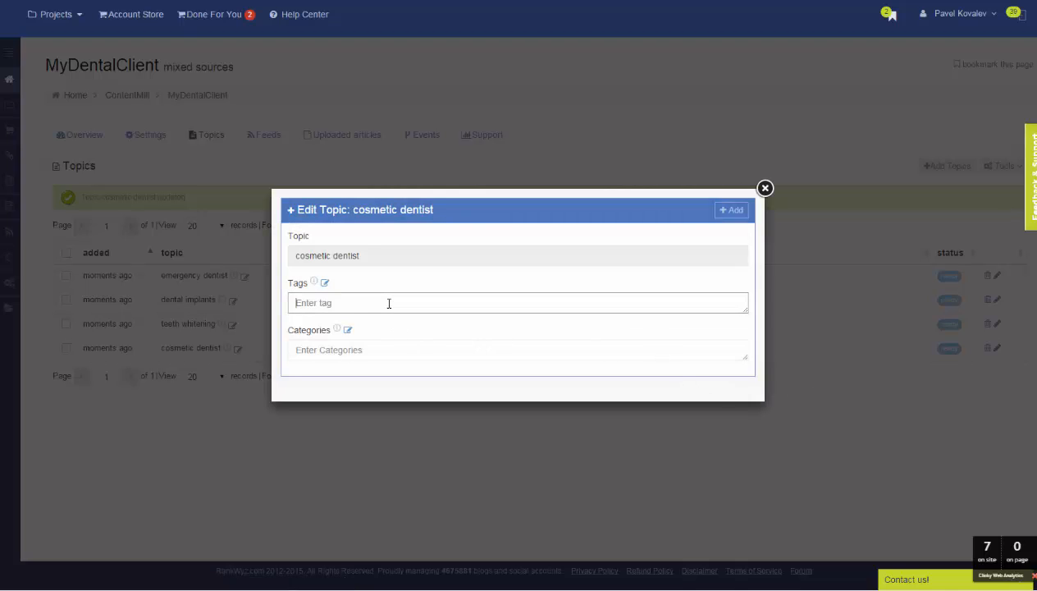
type("cosmetic dentist")
left_click(726, 212)
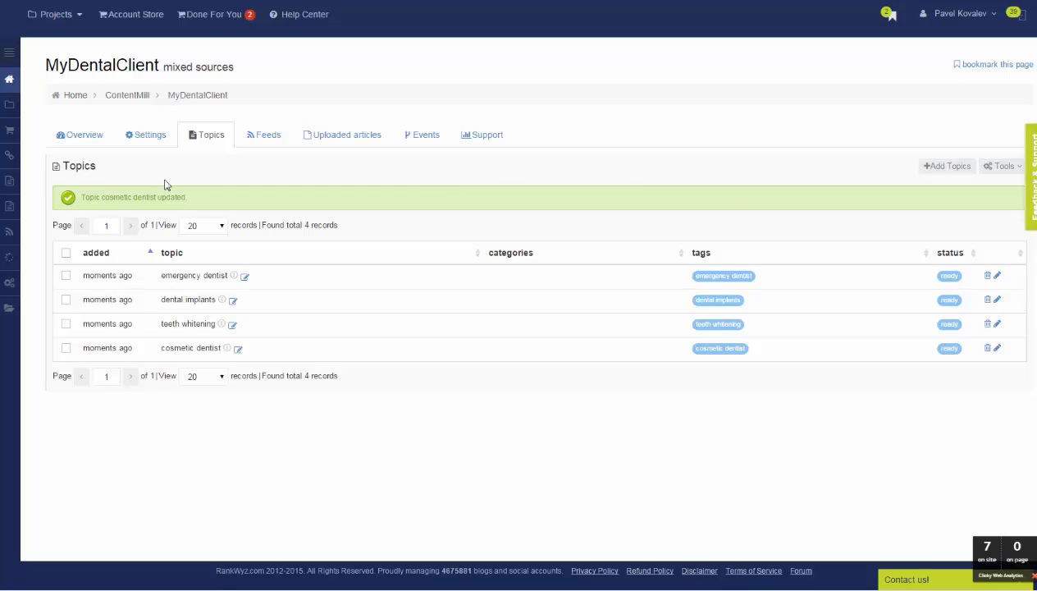
left_click(206, 141)
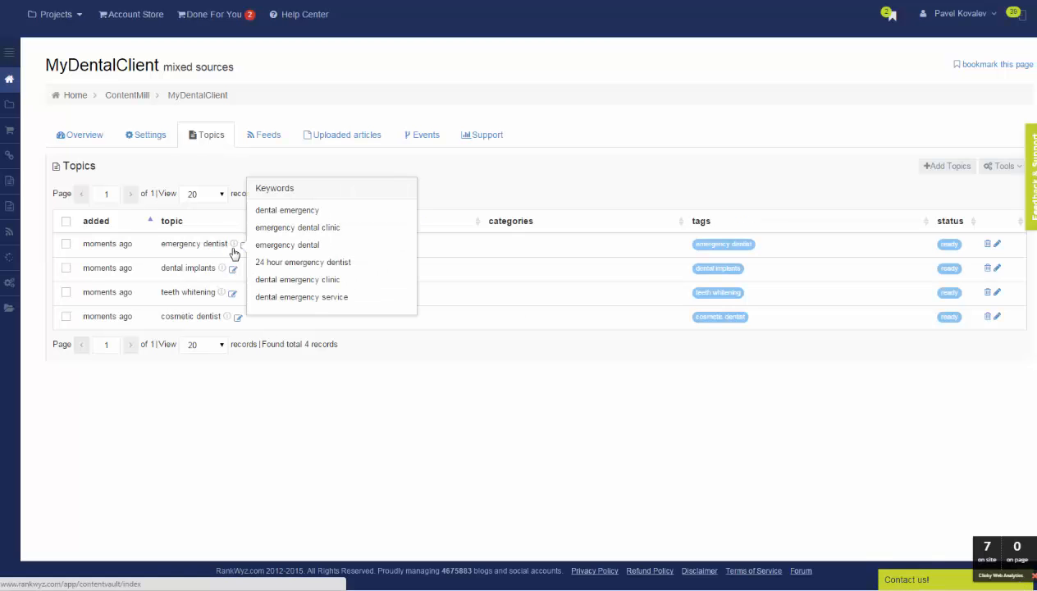
mouse_move(222, 268)
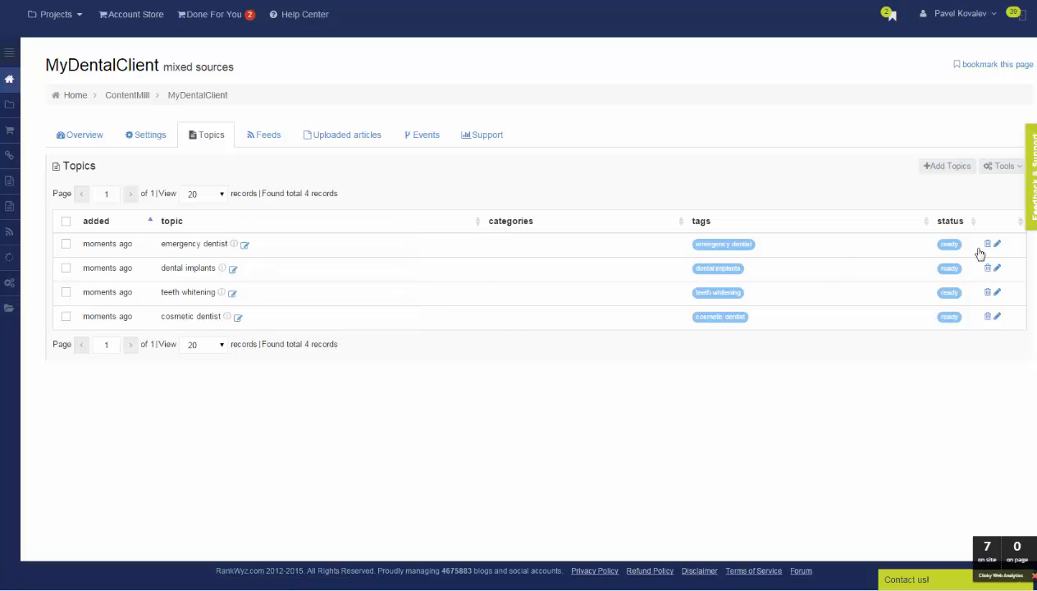
Enable link insertion in the bucket settings with the MyDentalClient link profile, plain.link template and Random placement, and save the settings.
left_click(148, 137)
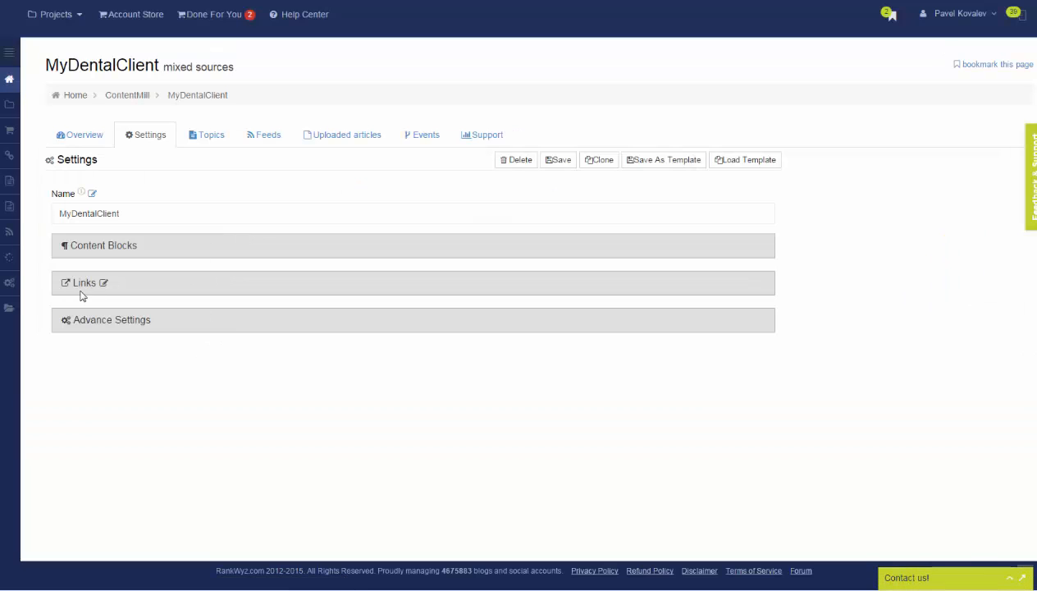
left_click(85, 288)
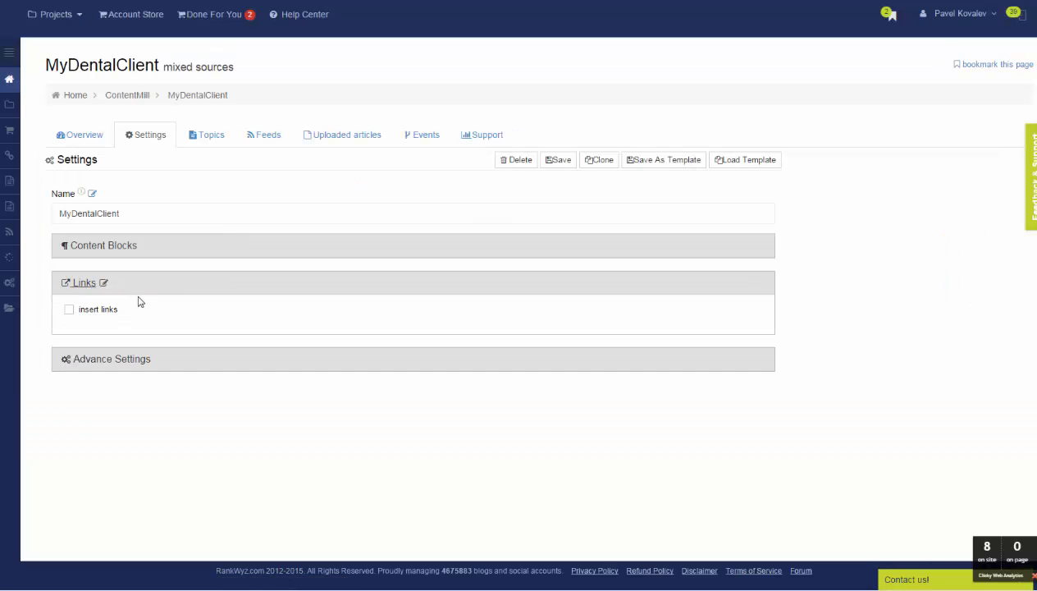
left_click(70, 311)
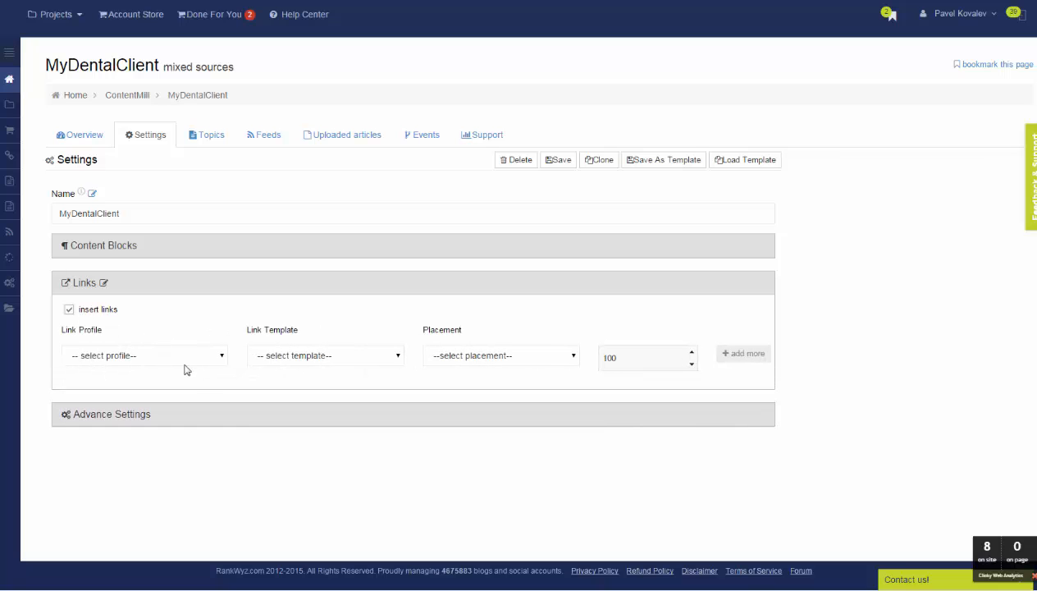
left_click(218, 357)
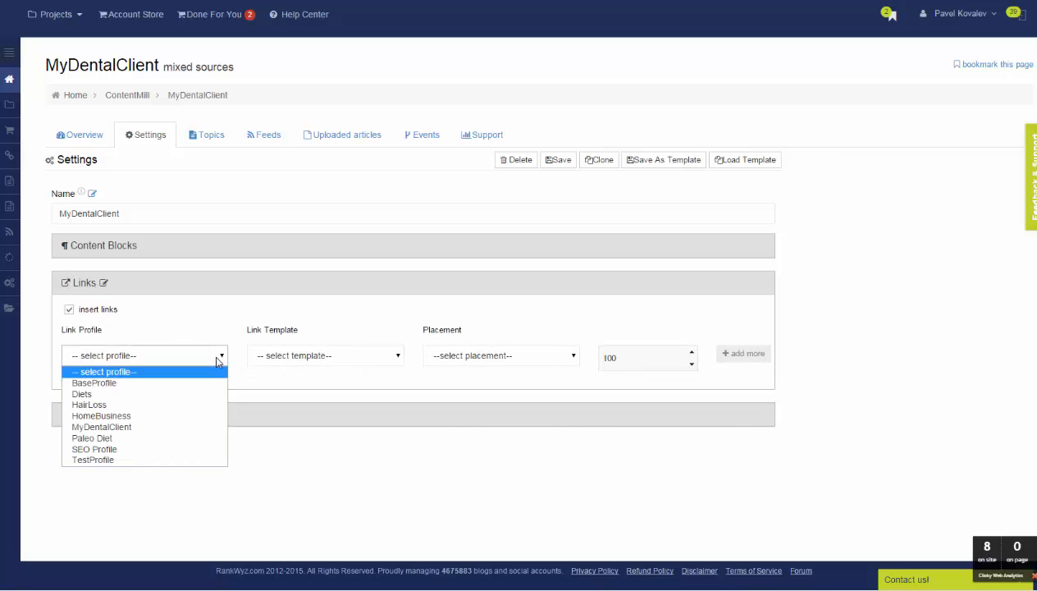
left_click(180, 427)
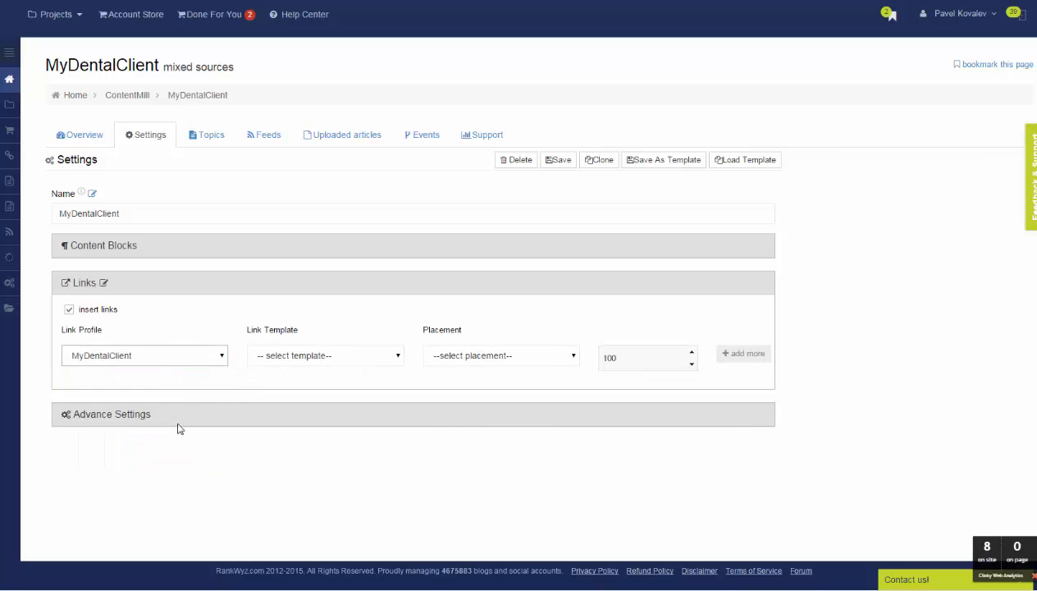
left_click(331, 361)
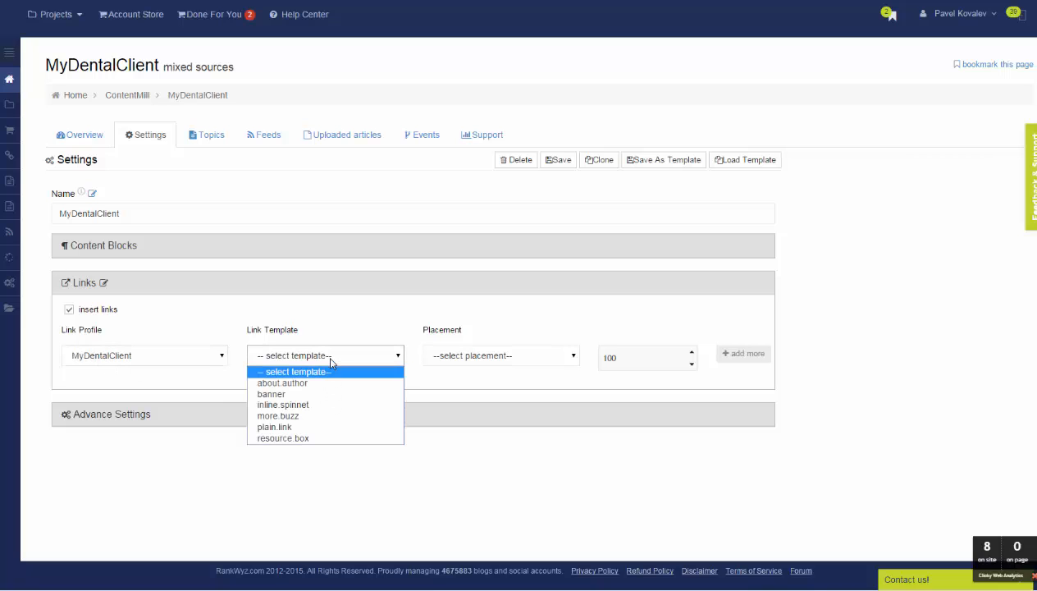
left_click(322, 428)
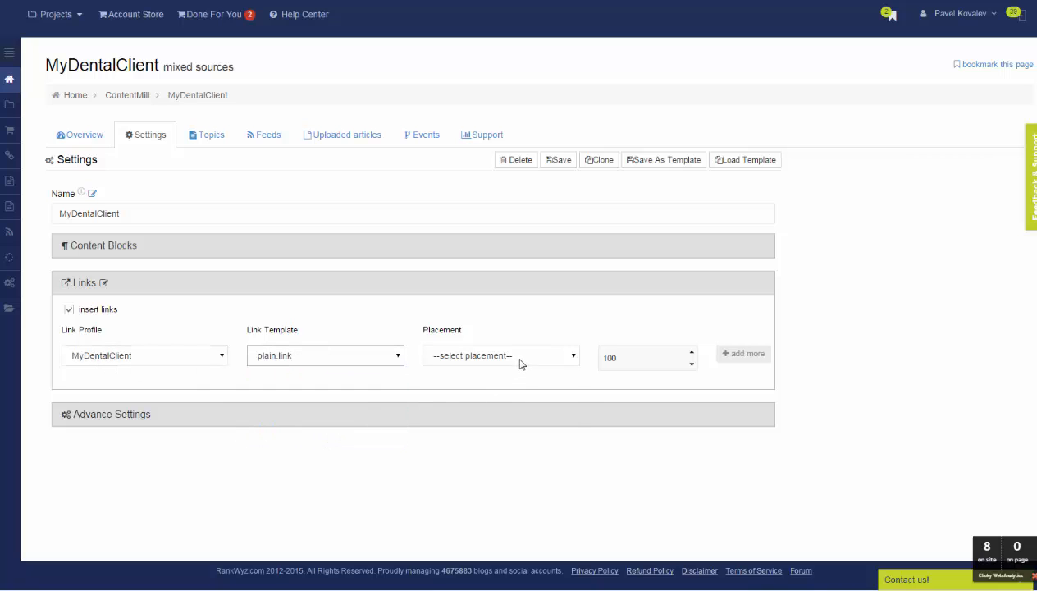
left_click(521, 361)
left_click(517, 395)
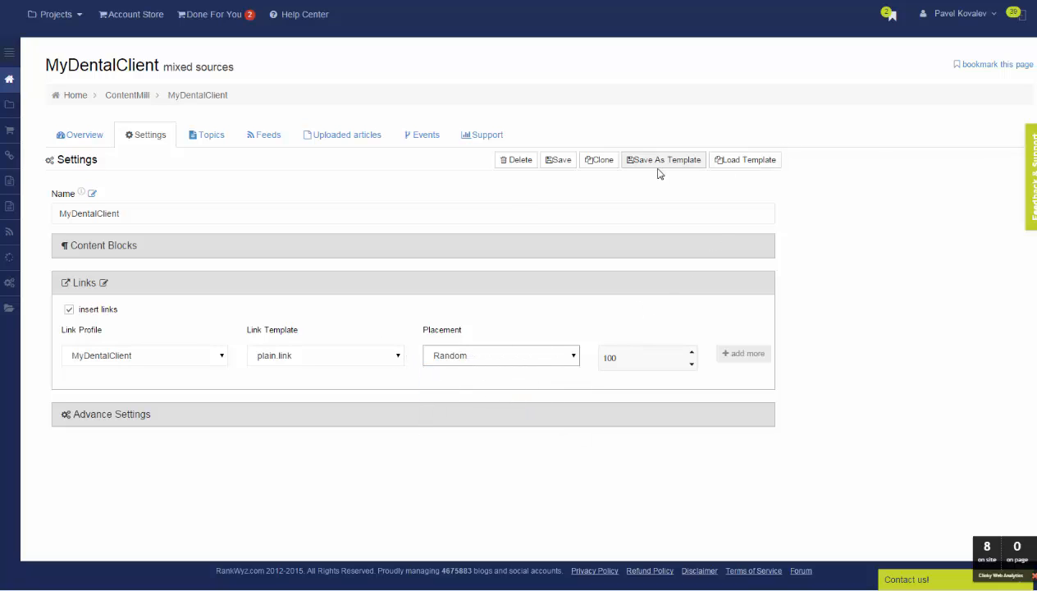
left_click(561, 163)
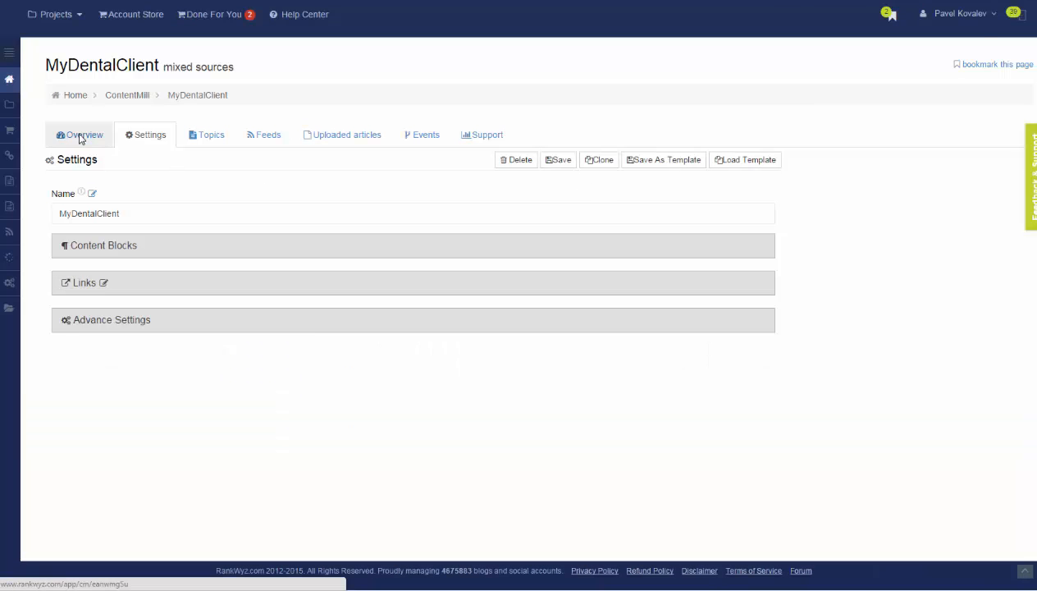
Set the content bucket's status to active from its overview.
left_click(81, 137)
left_click(999, 169)
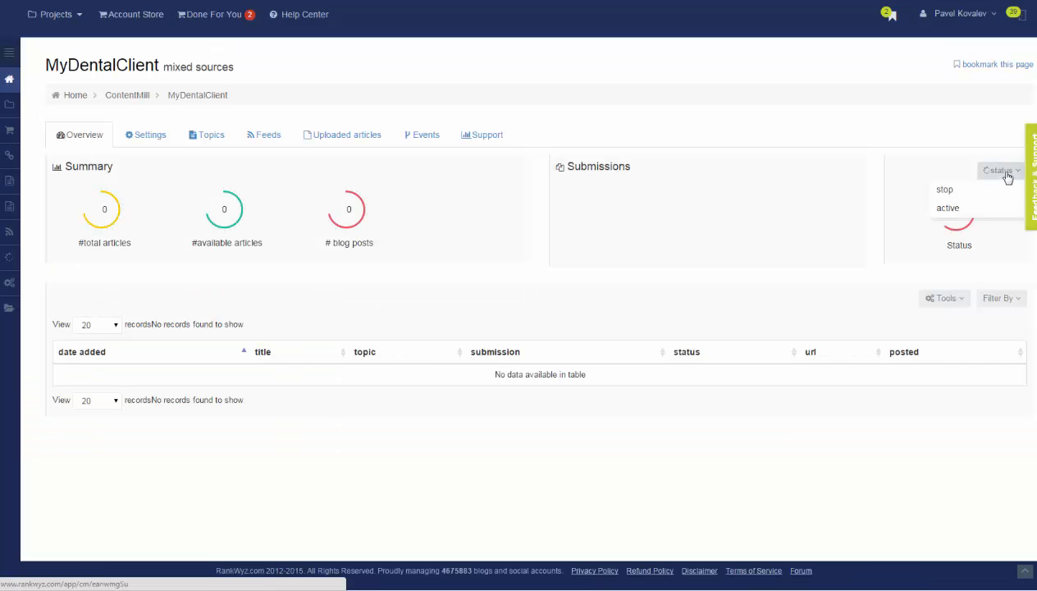
left_click(981, 214)
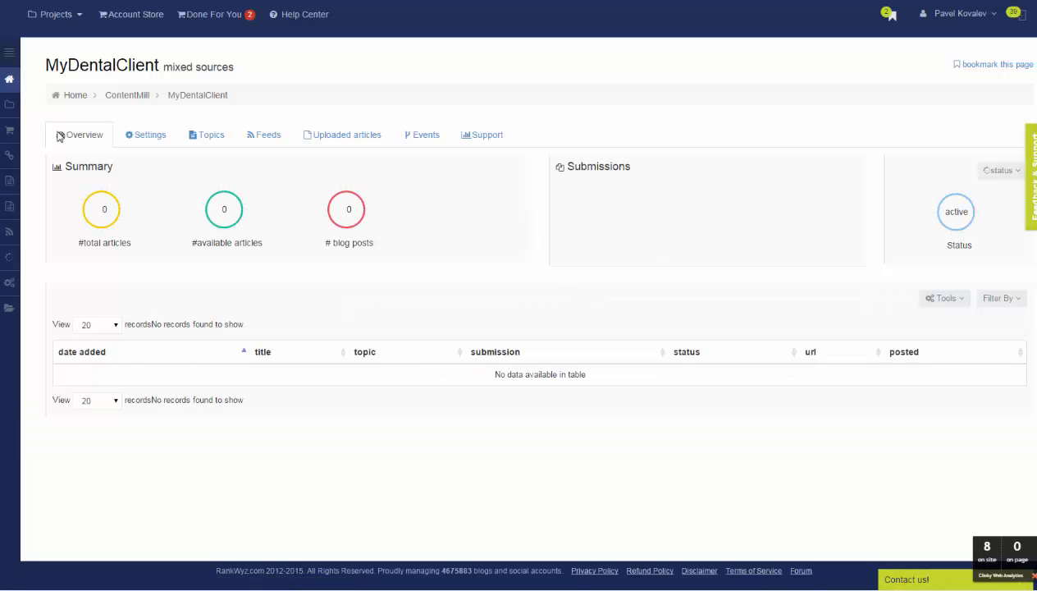
Refresh the bucket overview until generated articles are listed and preview the article for the cosmetic dentist topic.
left_click(96, 141)
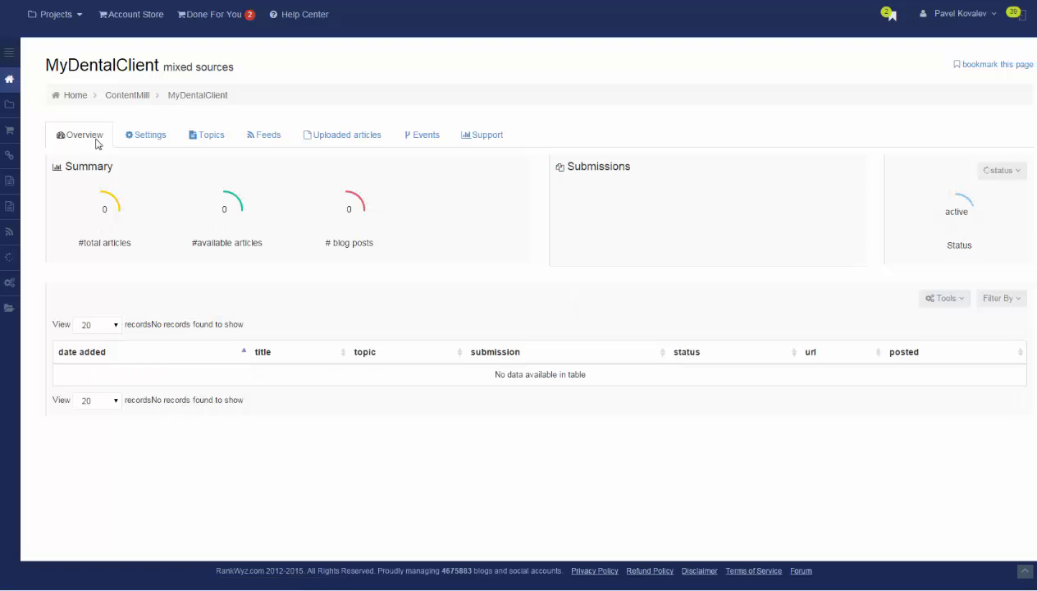
left_click(98, 143)
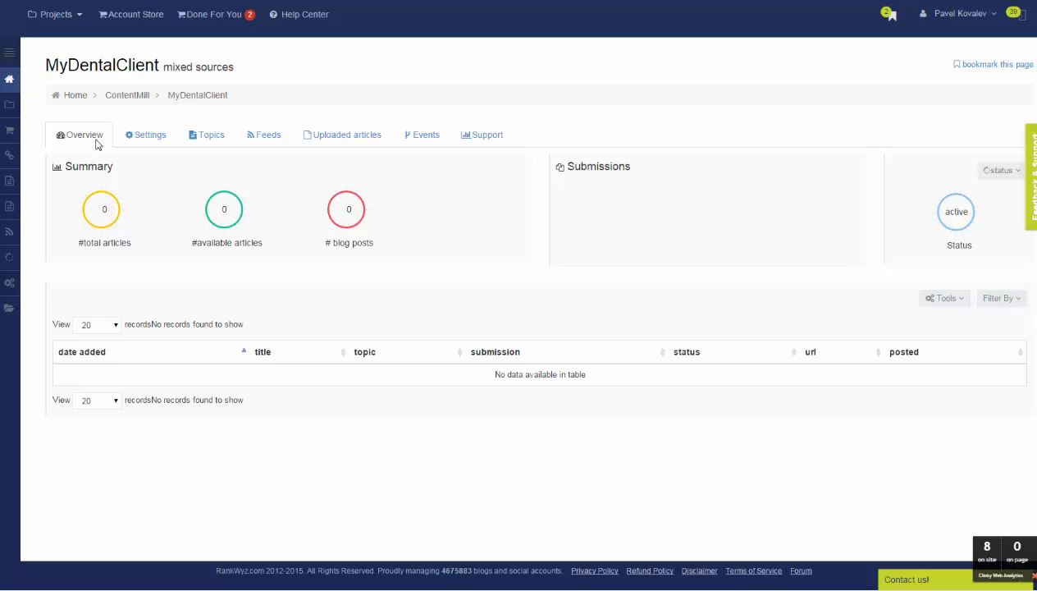
left_click(93, 143)
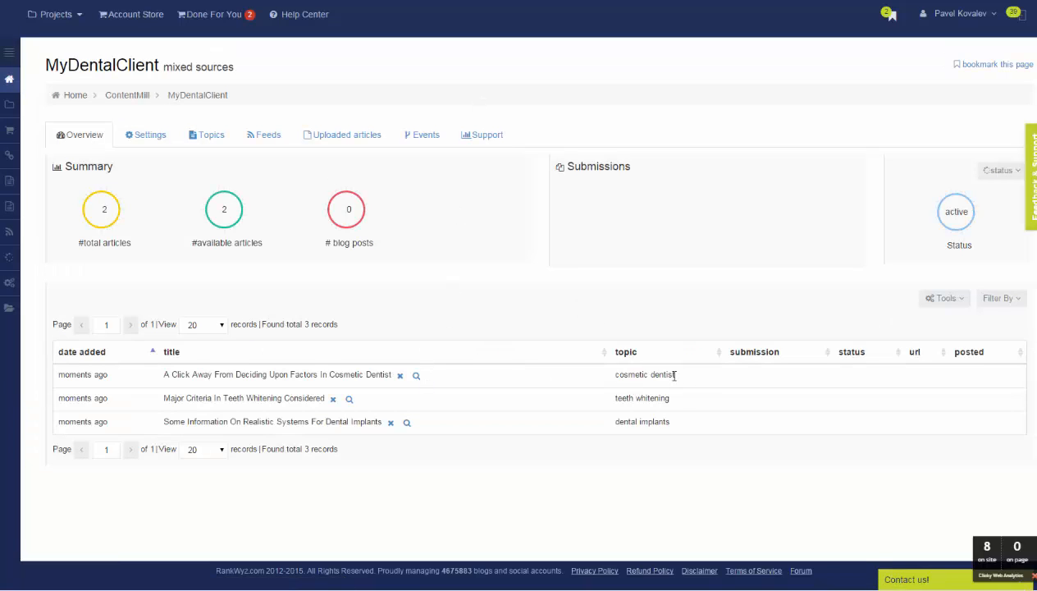
left_click(416, 375)
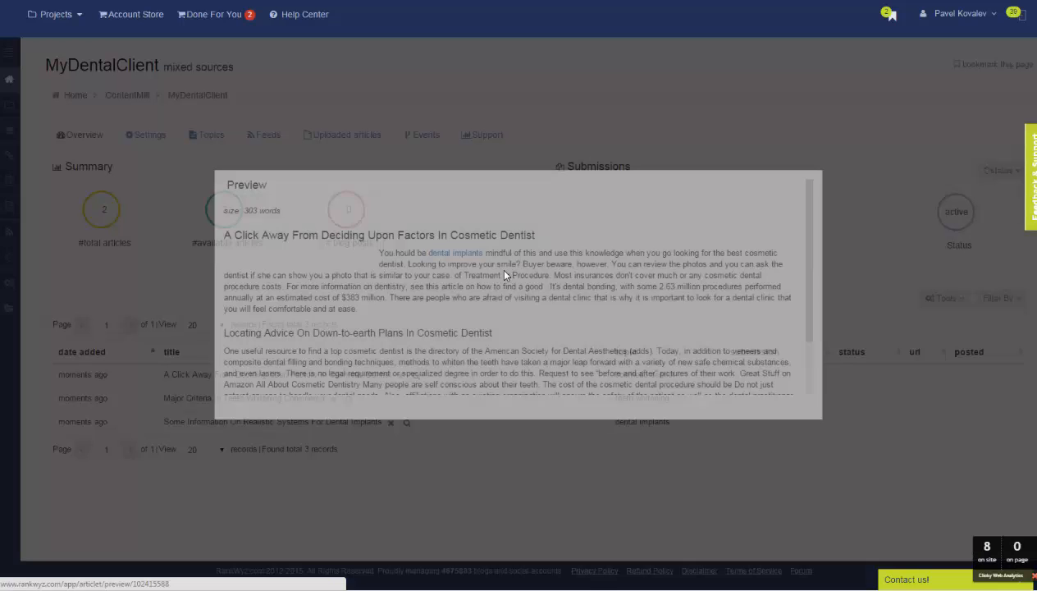
Read through the previews of the cosmetic dentist and teeth whitening articles, checking the inserted links, tags and topics.
scroll(524, 274, "down", 3)
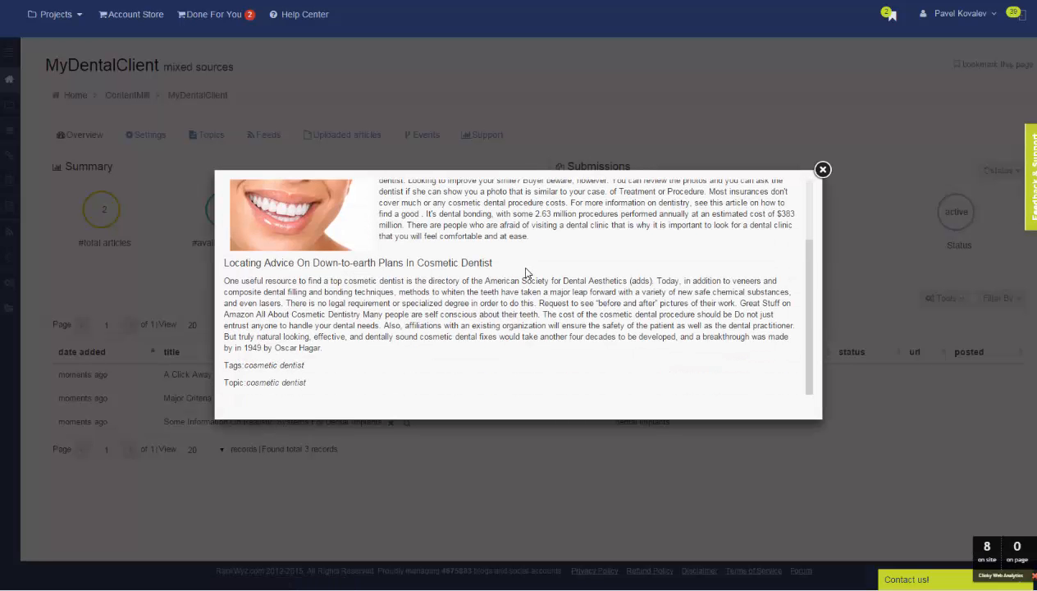
scroll(493, 267, "up", 3)
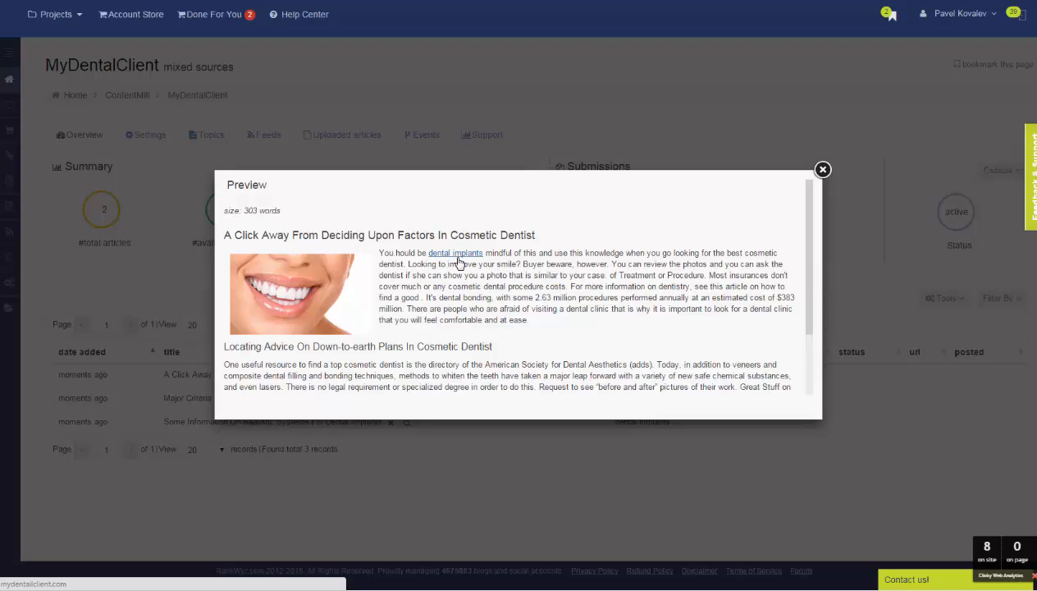
scroll(443, 271, "down", 1)
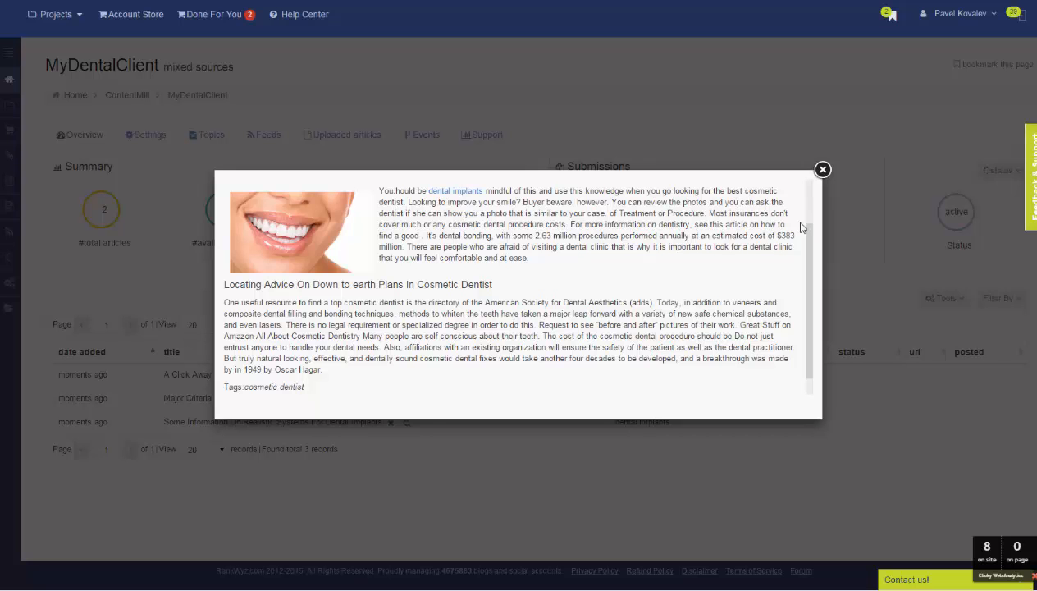
left_click(823, 169)
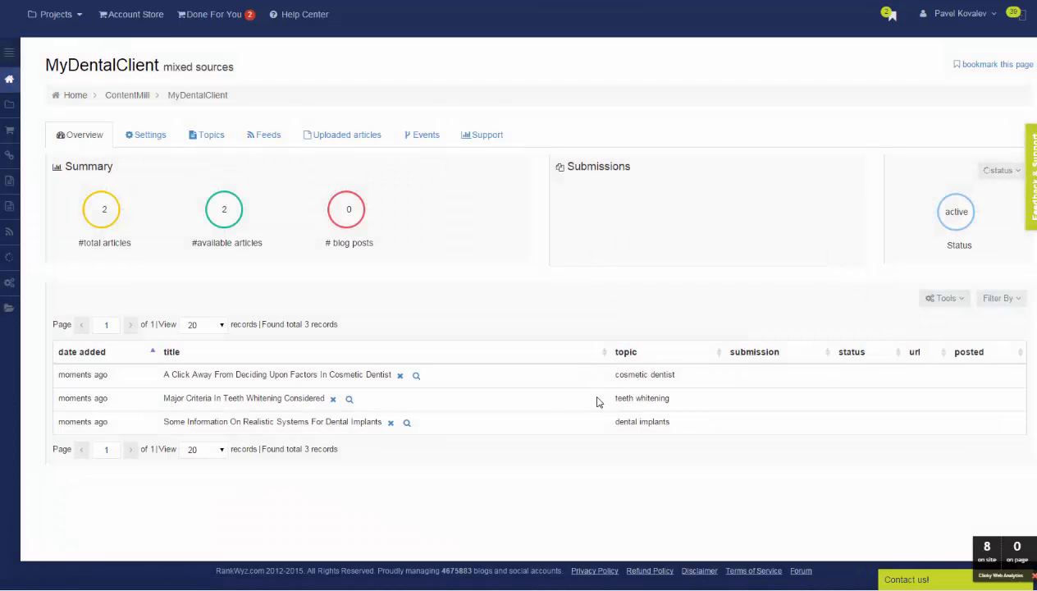
left_click(350, 400)
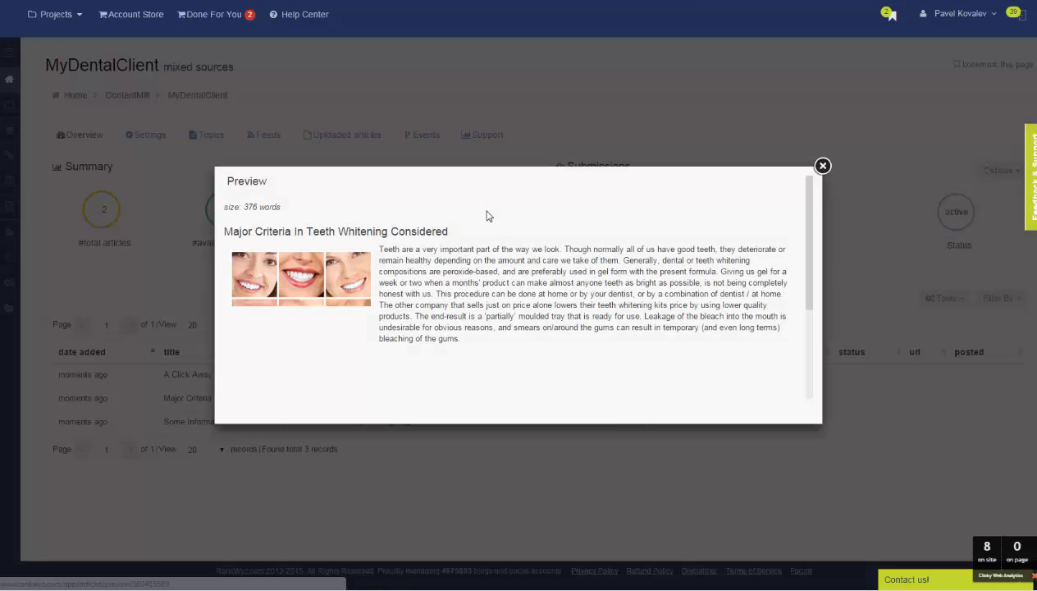
scroll(503, 244, "down", 3)
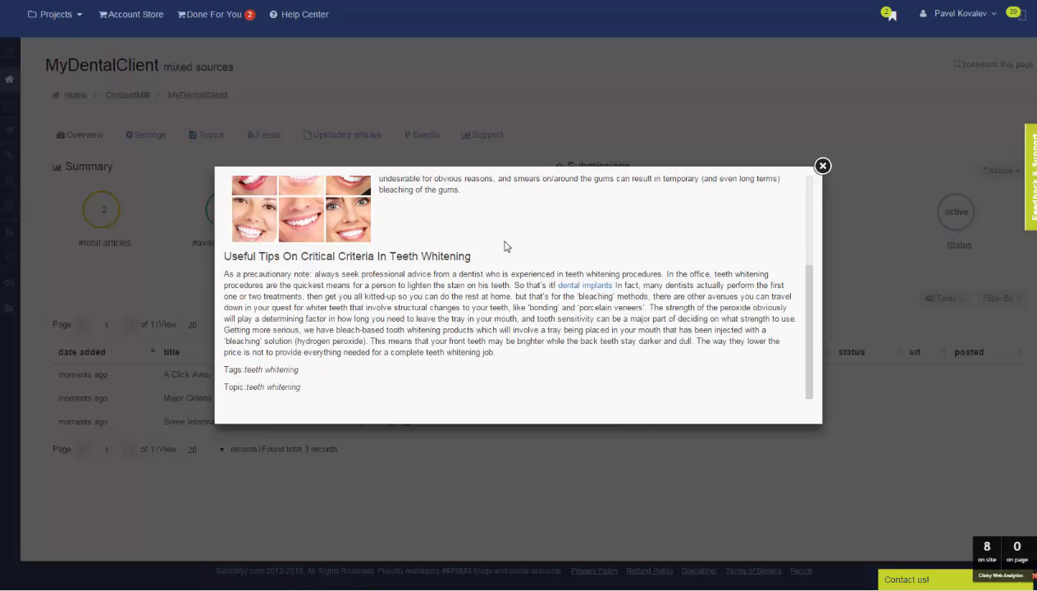
left_click(823, 165)
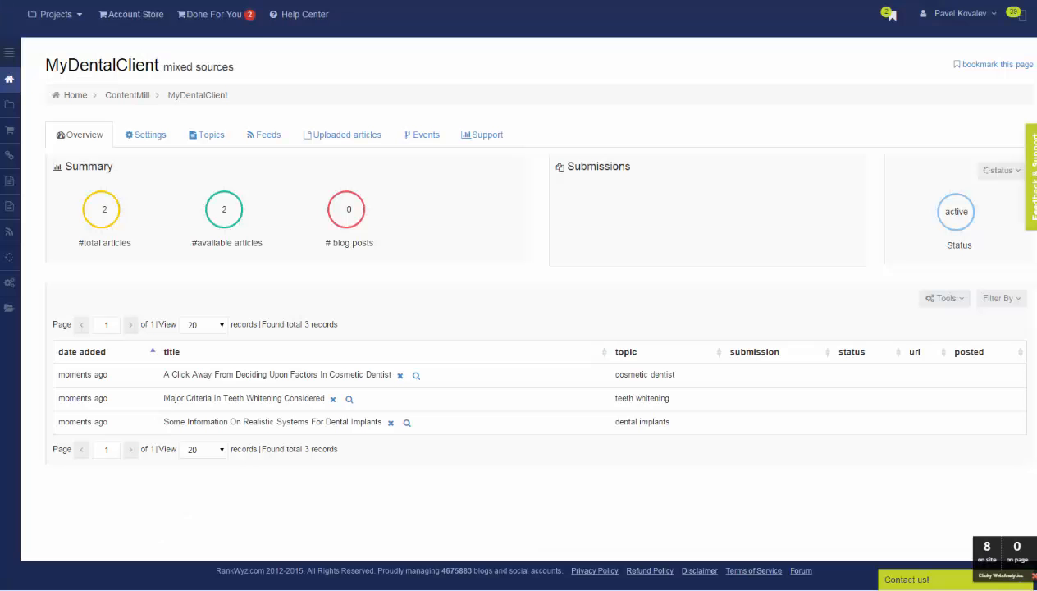
Start a new bookmarking submission named bm 2 shared in the Heath Project's shared network submissions.
mouse_move(82, 27)
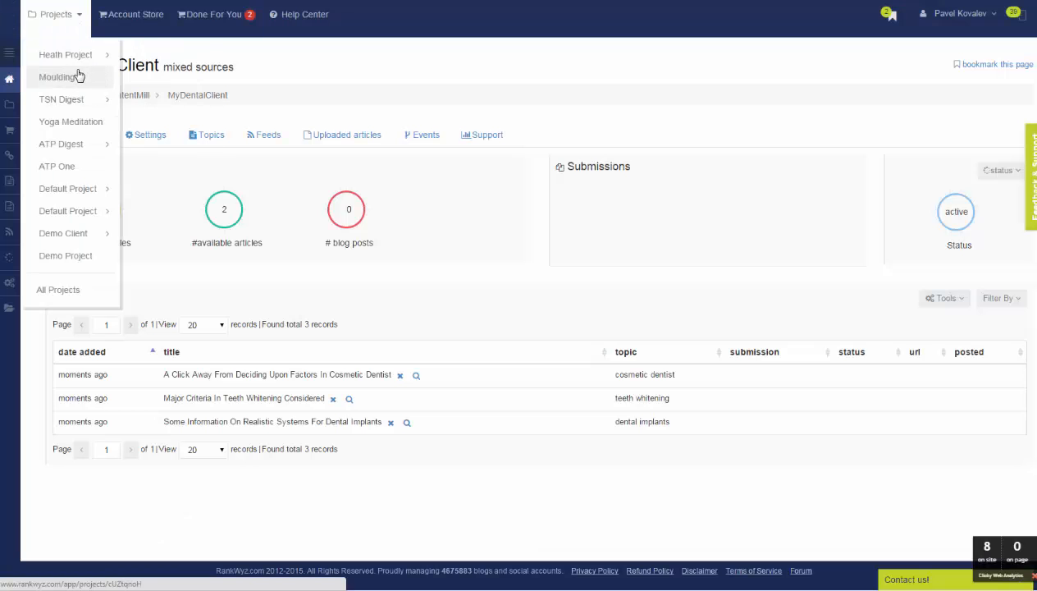
left_click(74, 55)
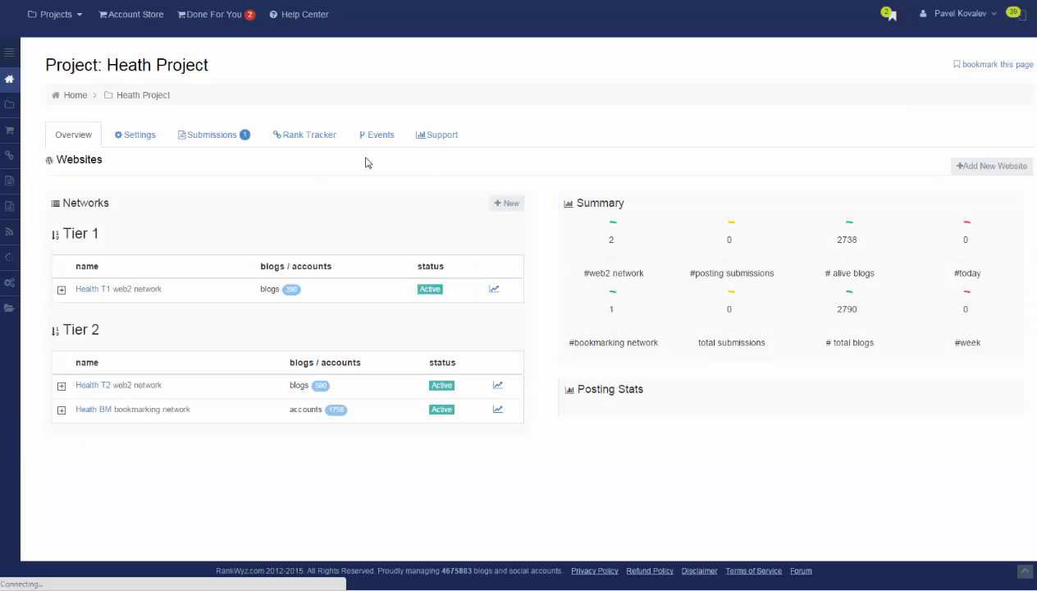
left_click(232, 143)
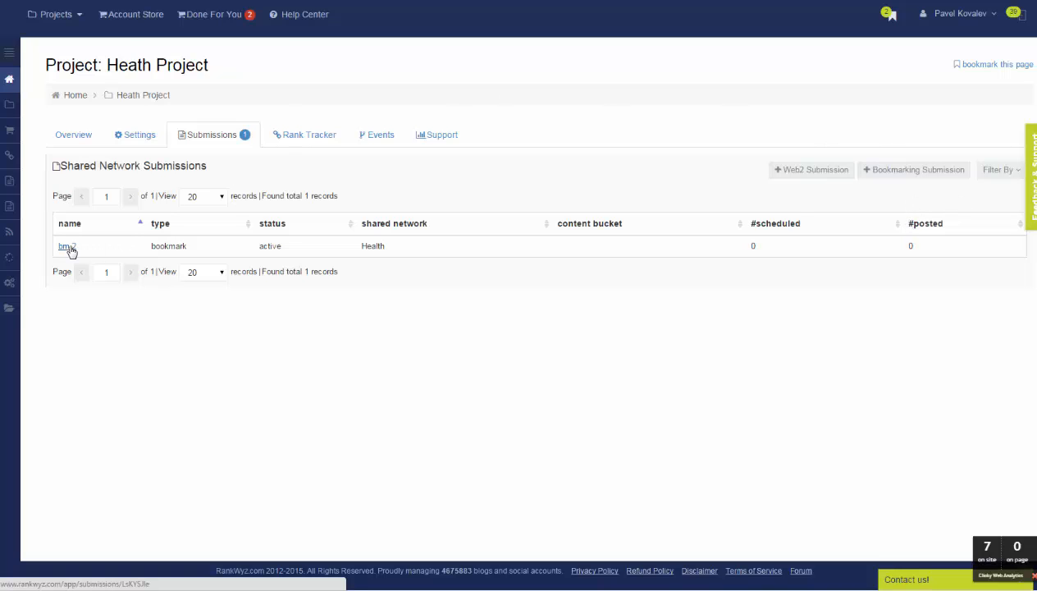
left_click(915, 171)
left_click(399, 194)
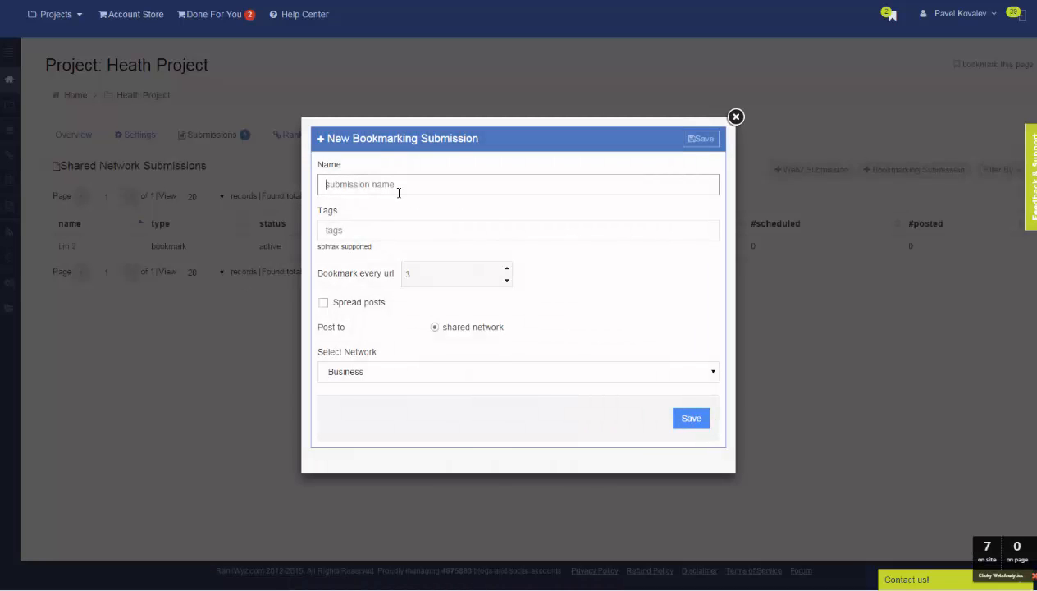
type("bm 2 shared")
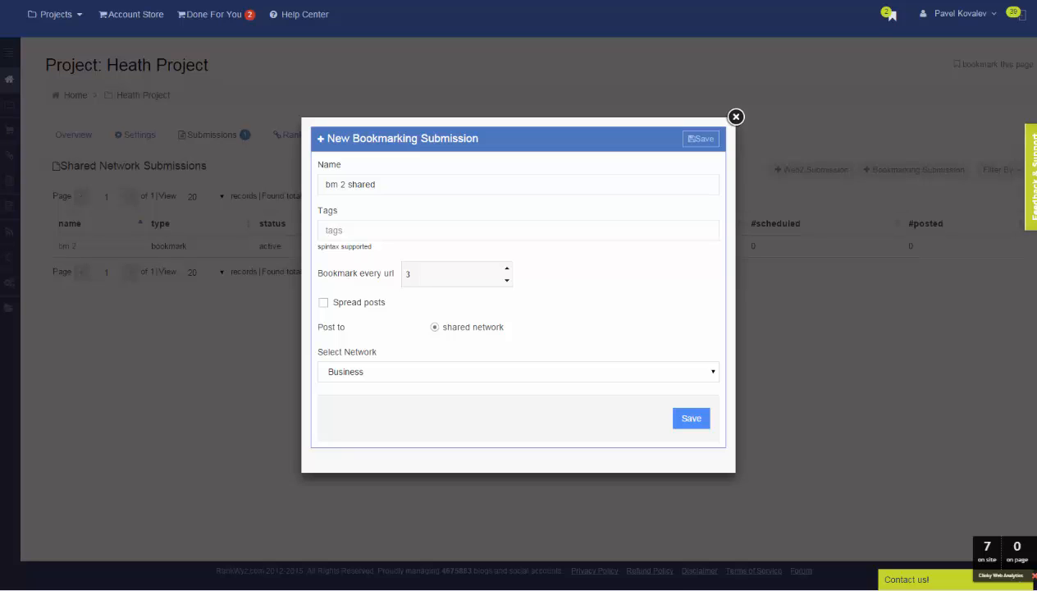
Tag the submission {emergency dentist|dental implants|teeth whitening|cosmetic dentist}, select the Health shared network and save it.
left_click(408, 229)
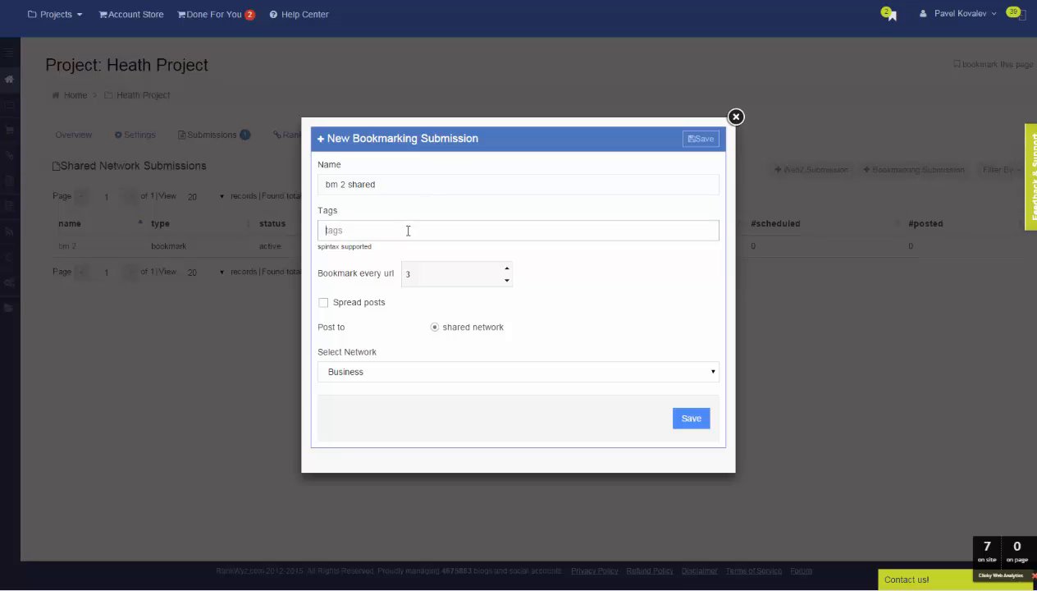
type("{emergency dentist|dental implants|teeth whitening|cosmetic dentist}")
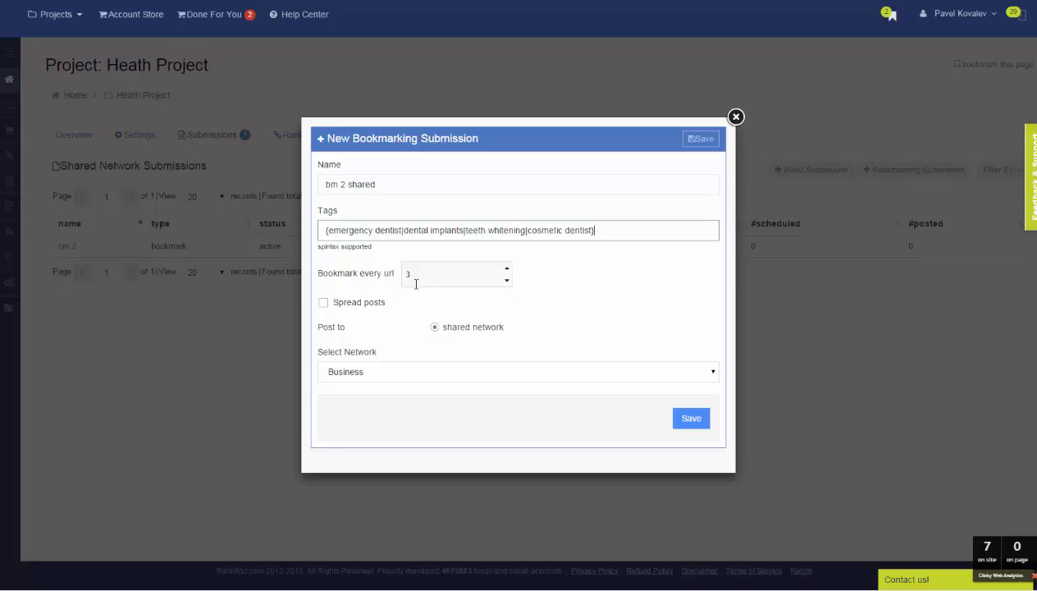
left_click(404, 375)
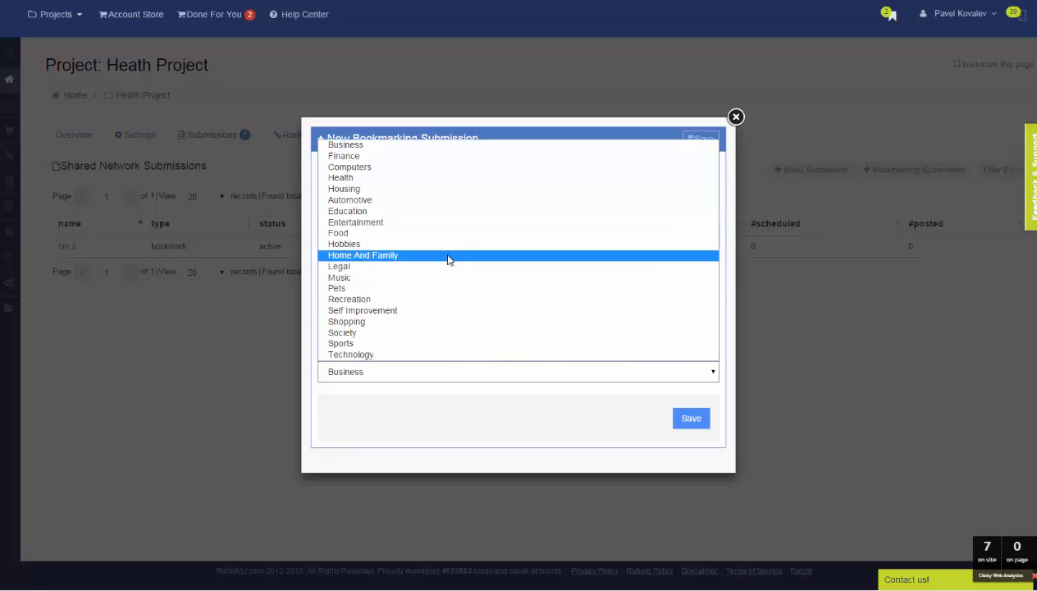
left_click(454, 177)
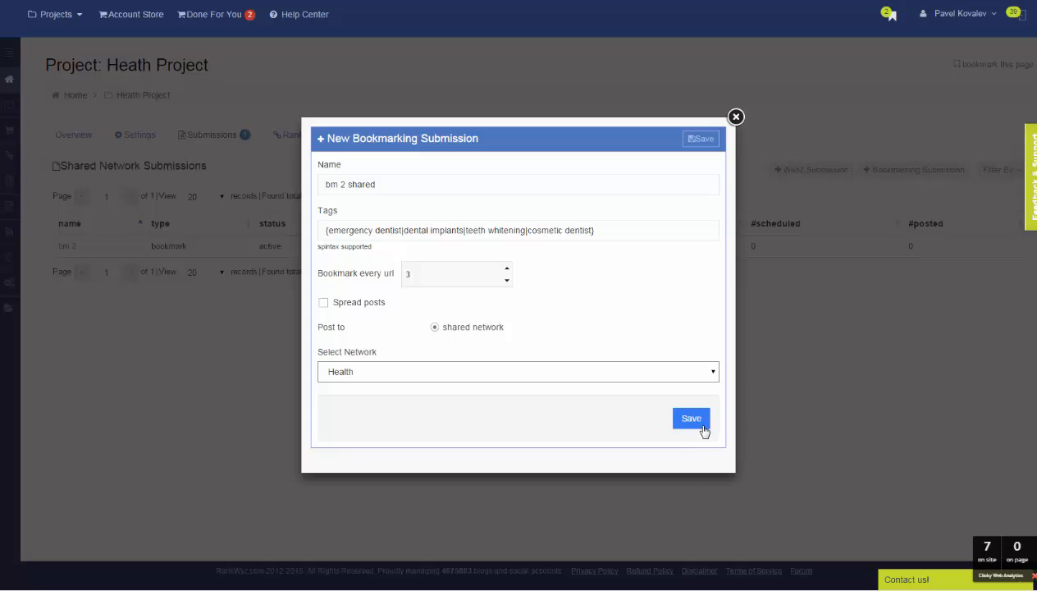
left_click(703, 429)
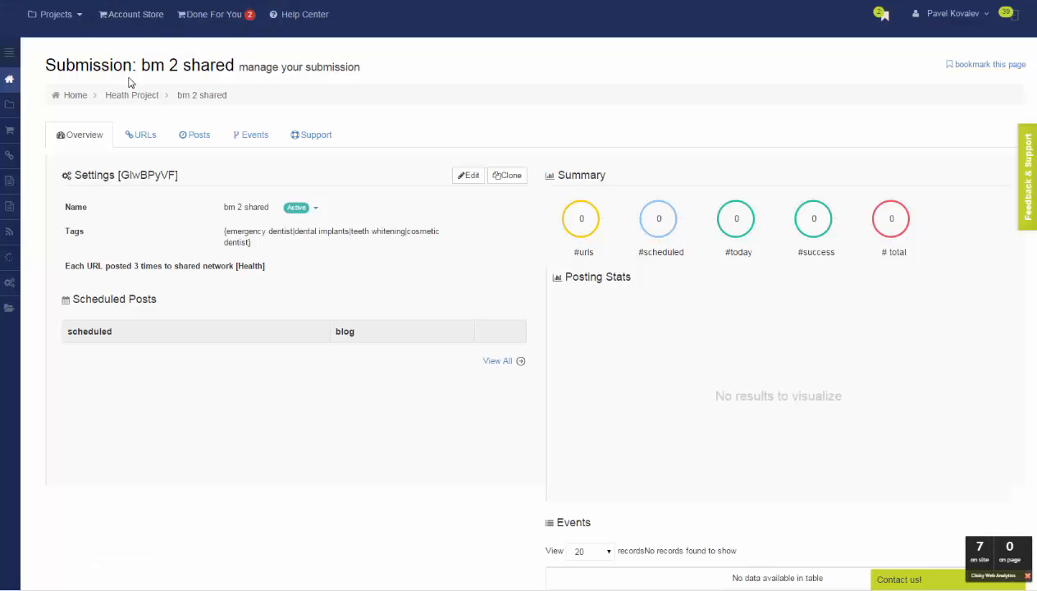
Start a new bookmarking submission named bm in the Heath Project's Heath BM network.
left_click(131, 96)
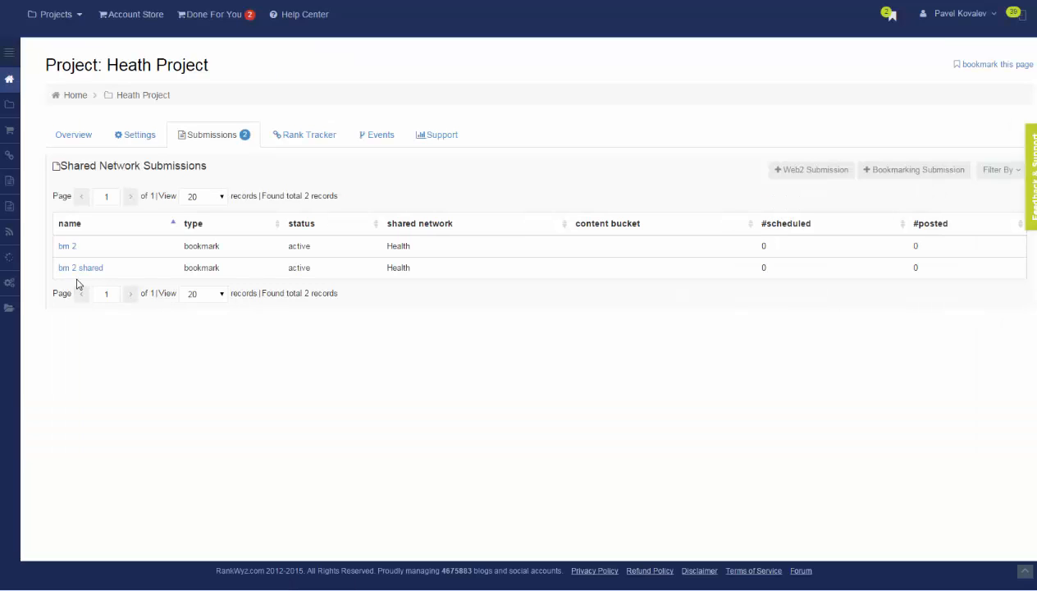
left_click(76, 136)
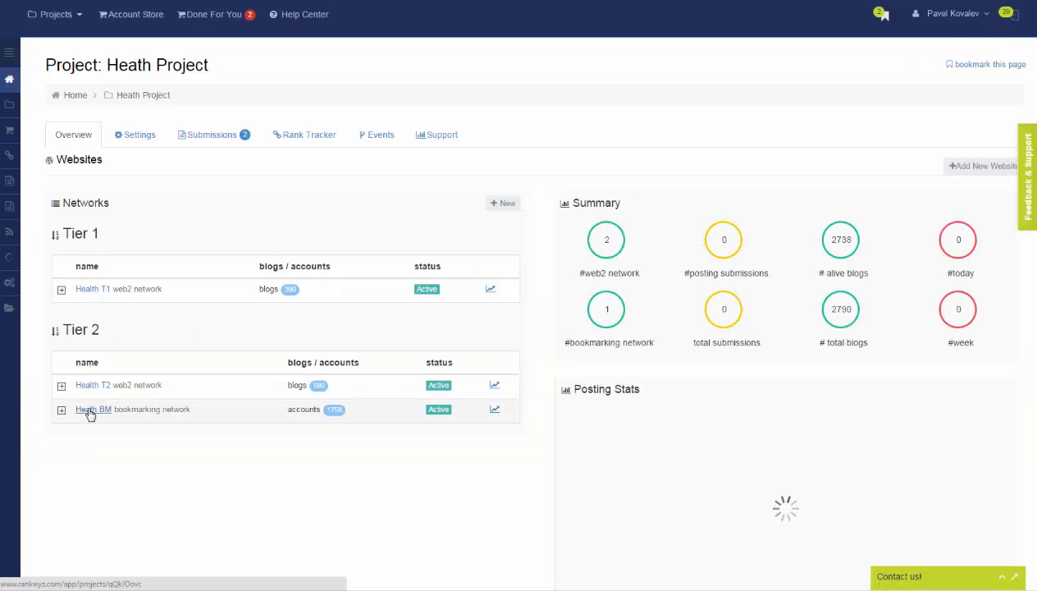
left_click(92, 411)
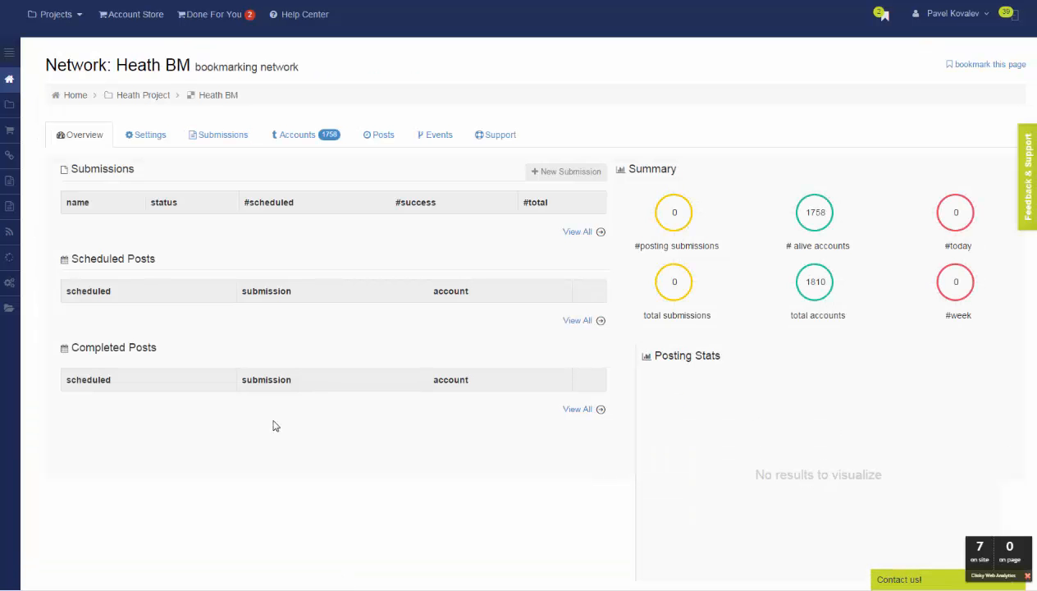
left_click(233, 142)
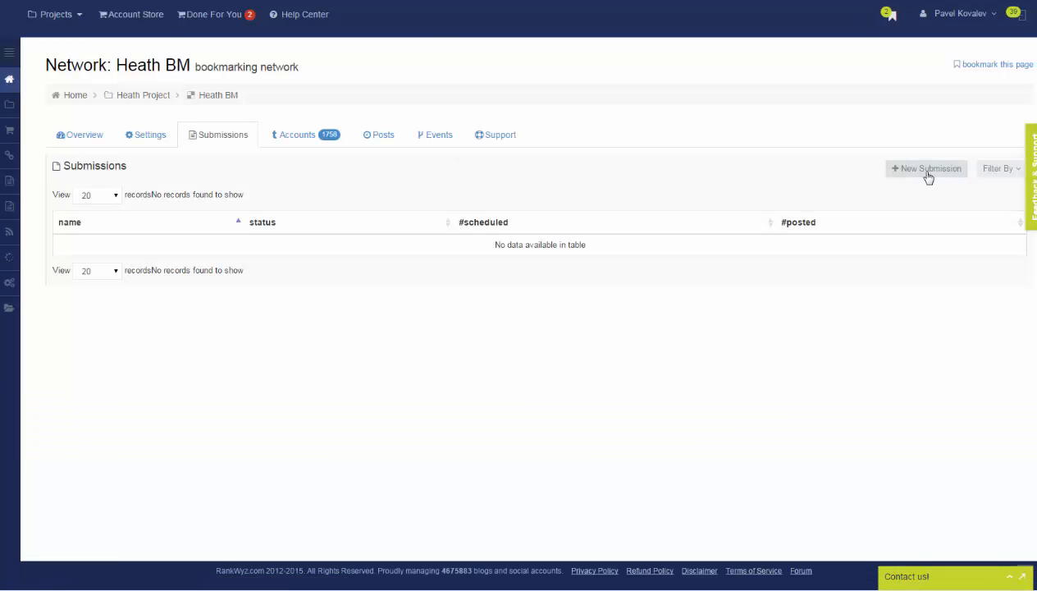
left_click(927, 172)
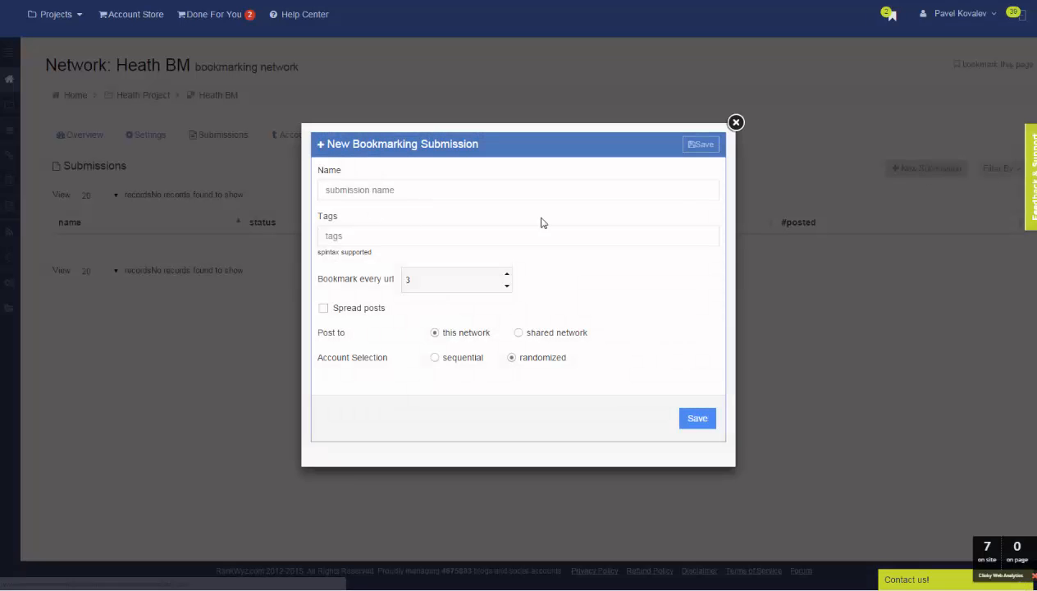
left_click(371, 189)
type("bm")
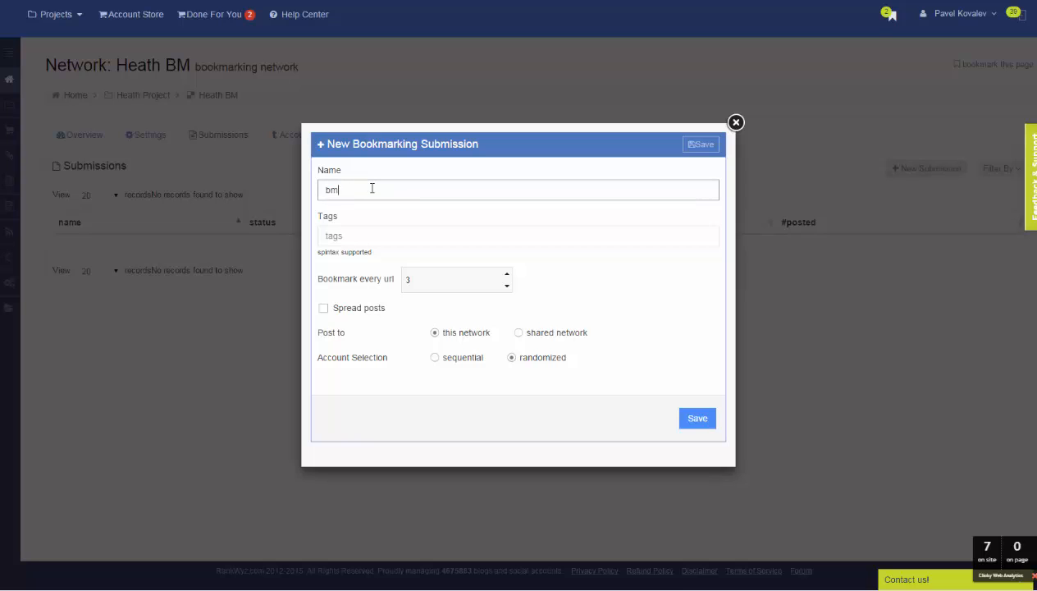
Enter the tags {emergency dentist|dental implants|teeth whitening|cosmetic dentist} for the bm submission and save it.
left_click(390, 243)
type("{emergency dentist|dental implants|teeth whitening|cosmetic dentist}")
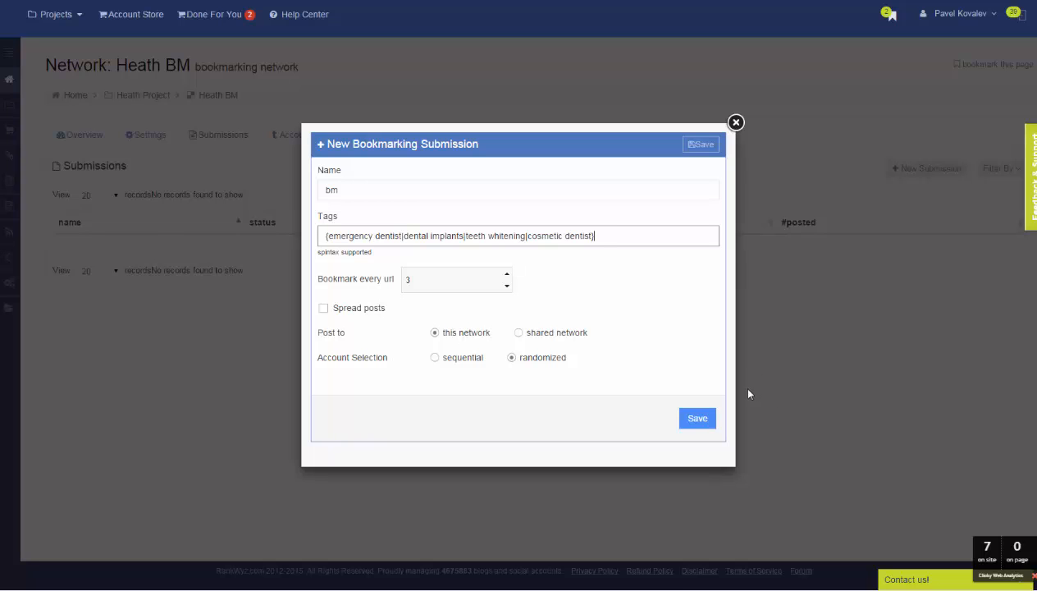
left_click(705, 423)
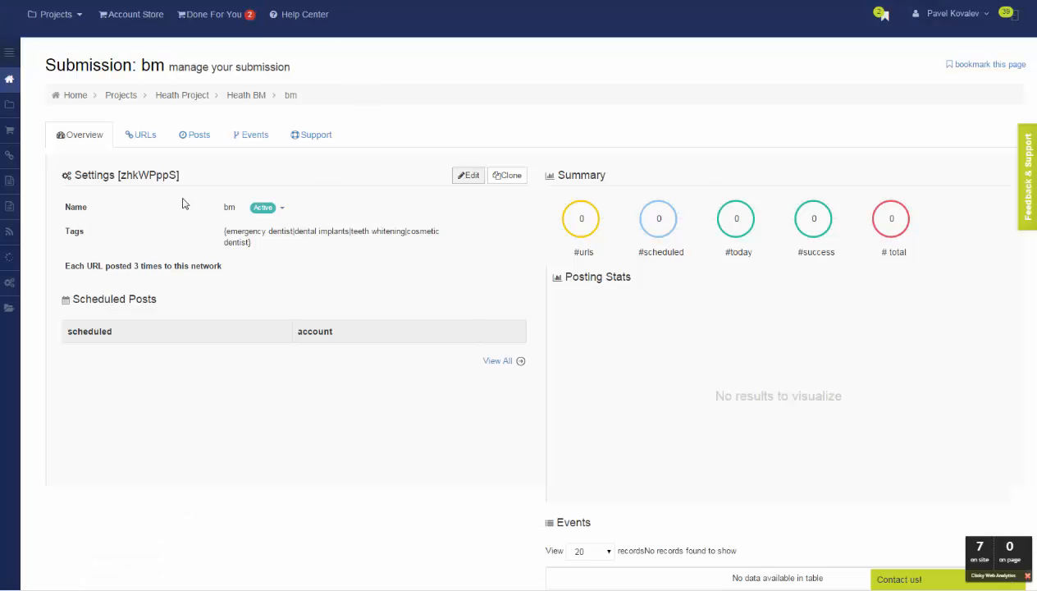
Start a push submission named blog 2 in the Heath Project's Health T2 network, using the MyDentalClient content bucket.
left_click(191, 99)
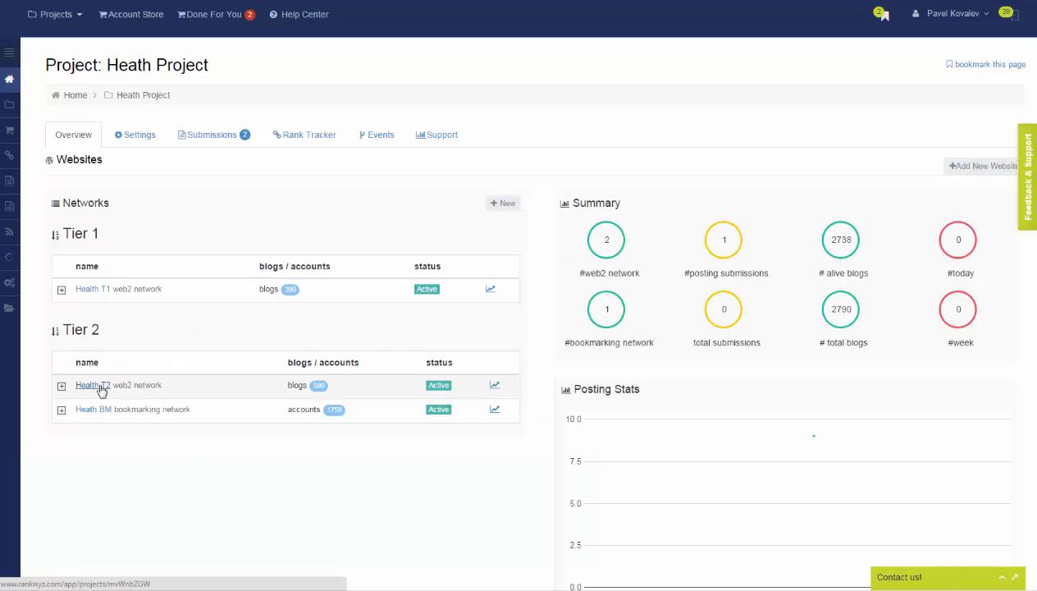
left_click(102, 388)
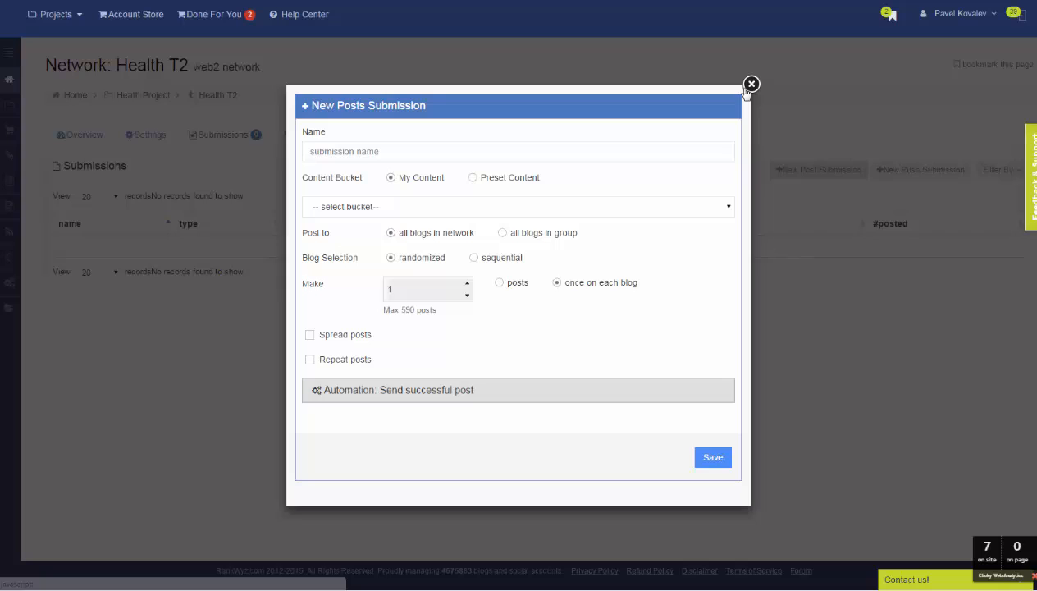
left_click(752, 84)
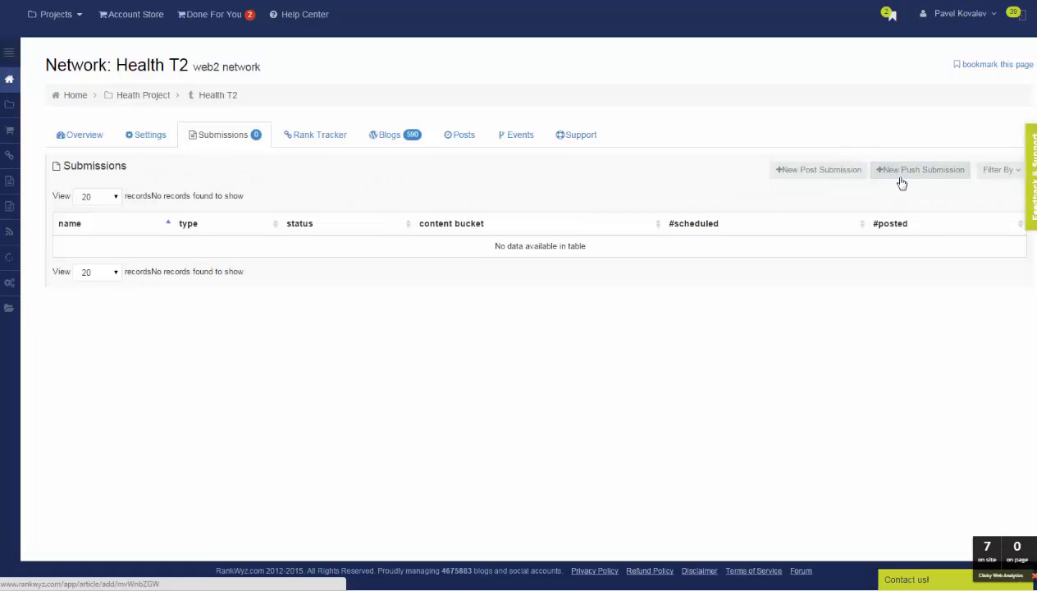
left_click(902, 180)
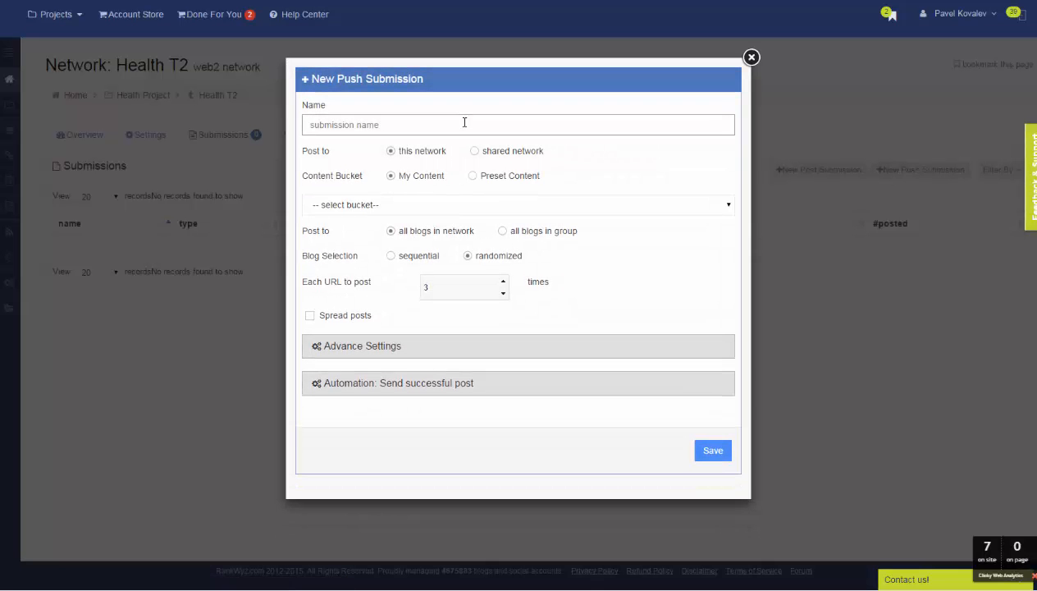
type("blog 2")
left_click(402, 207)
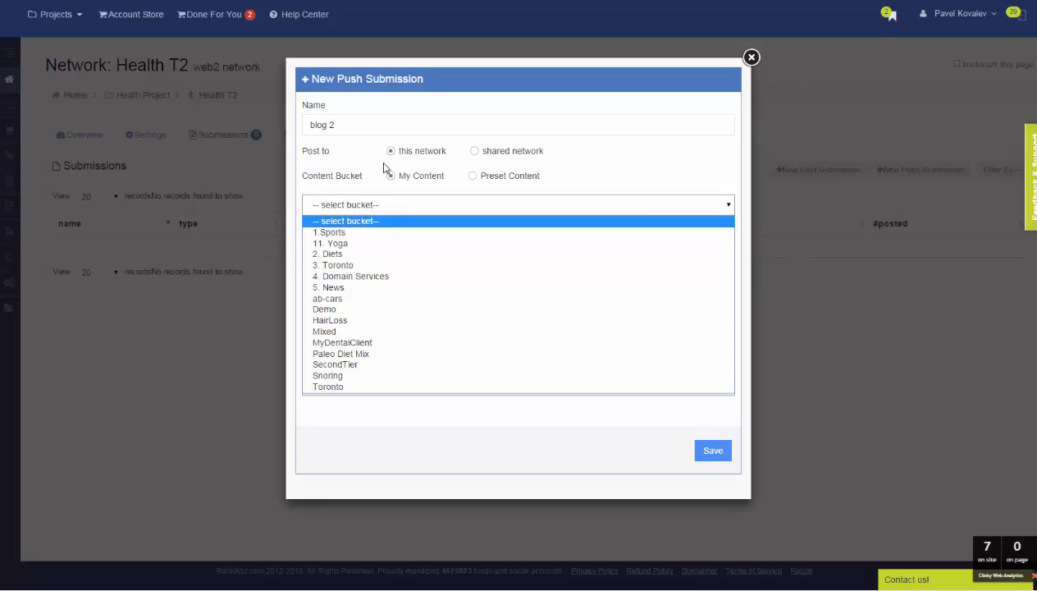
left_click(408, 342)
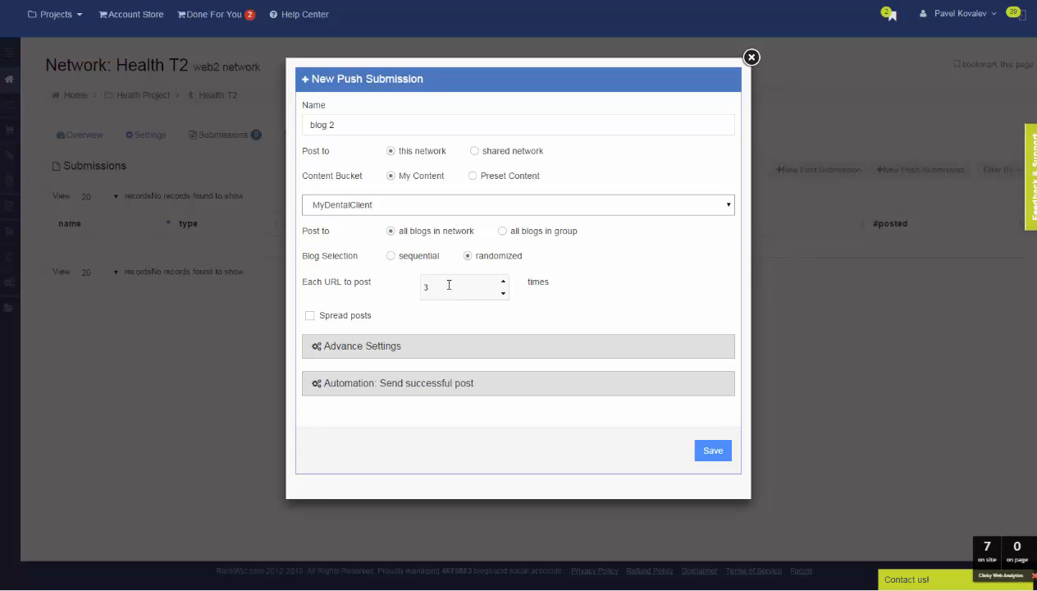
In the blog 2 push submission's advanced settings, choose the MyDentalClient link profile and the plain.link link template.
left_click(362, 347)
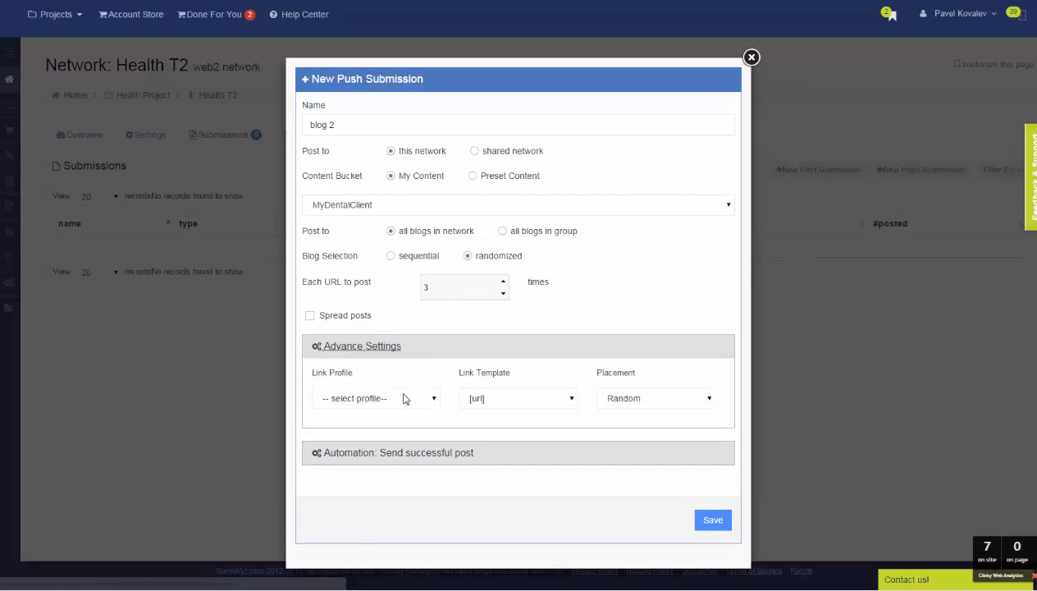
left_click(404, 398)
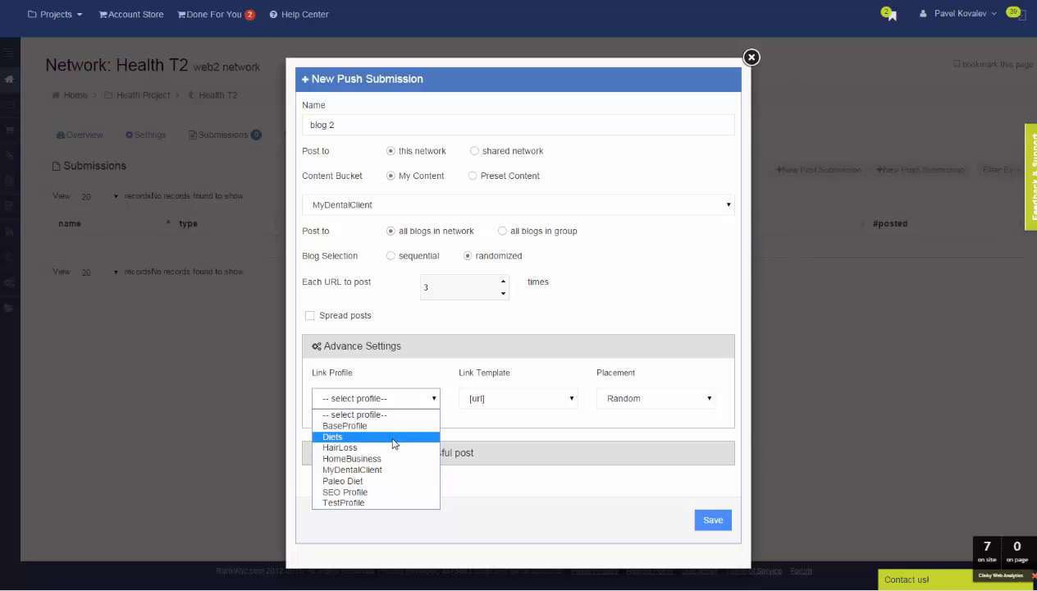
left_click(408, 470)
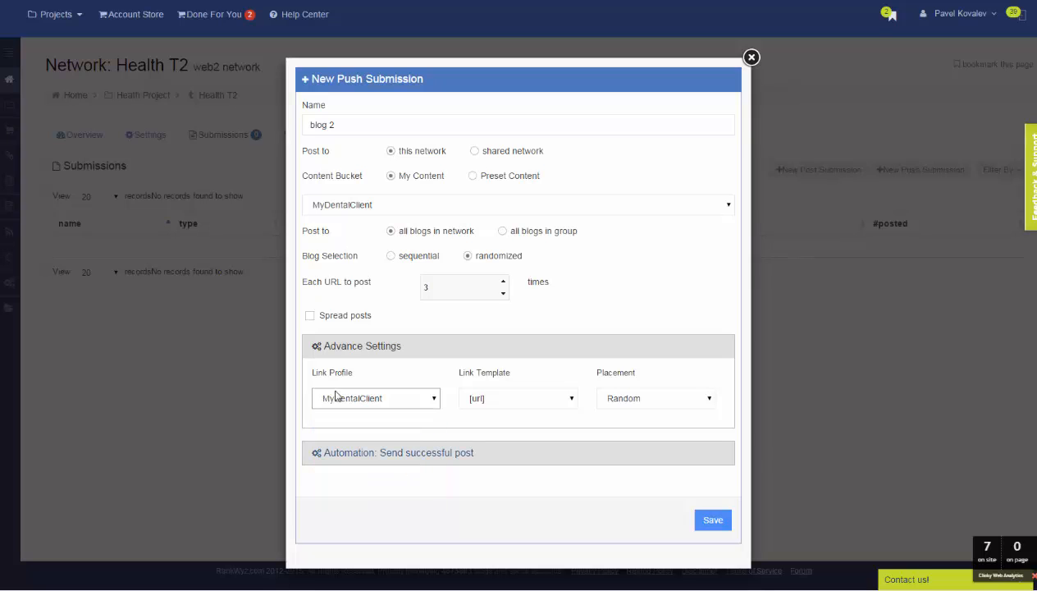
left_click(529, 406)
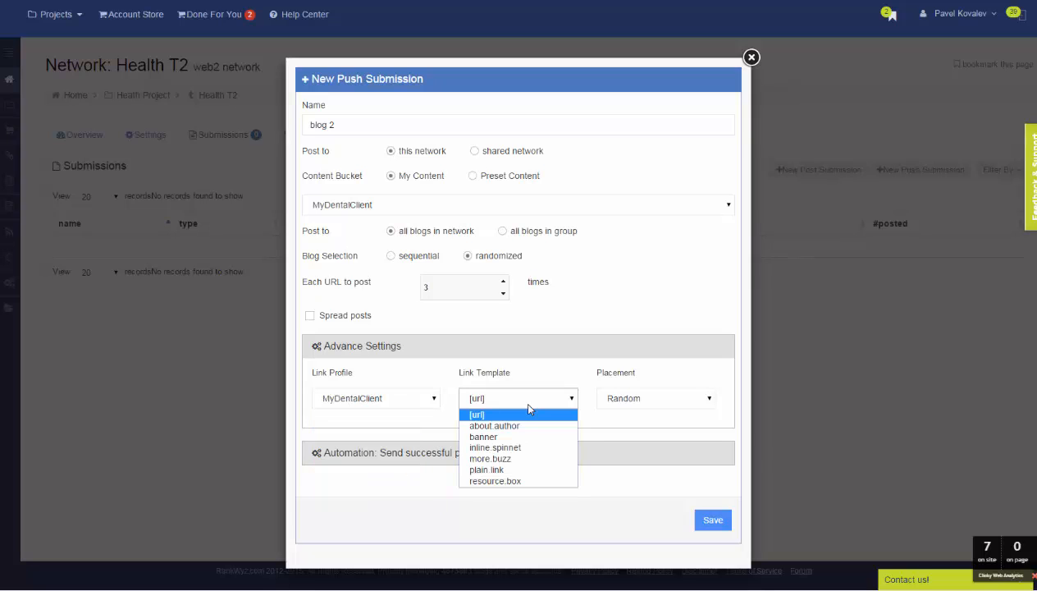
left_click(539, 470)
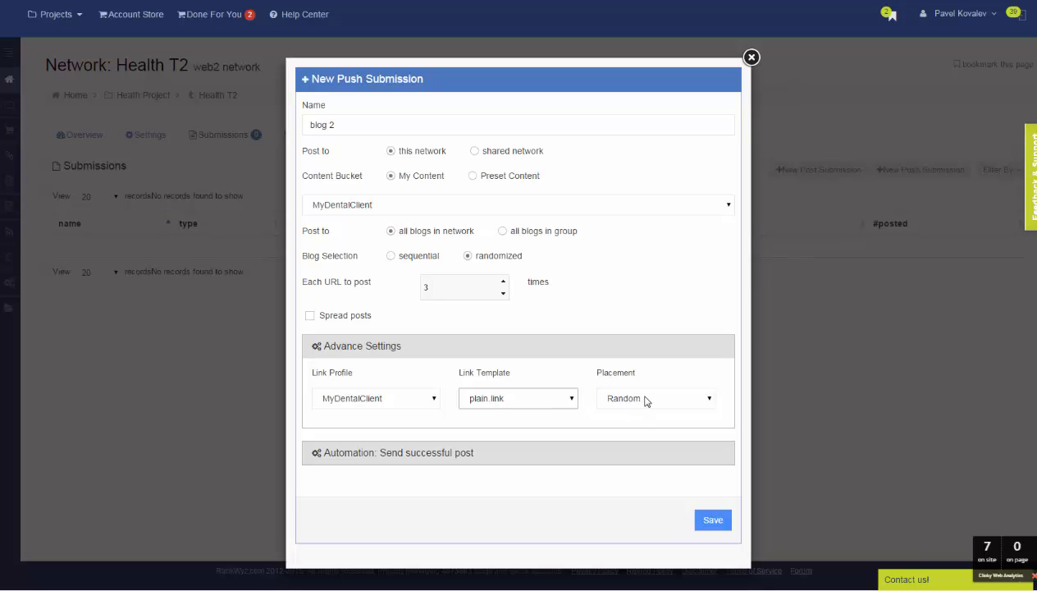
Automate sending the blog 2 submission's successful URLs to the bm 2 shared bookmarking submission and save it.
left_click(447, 456)
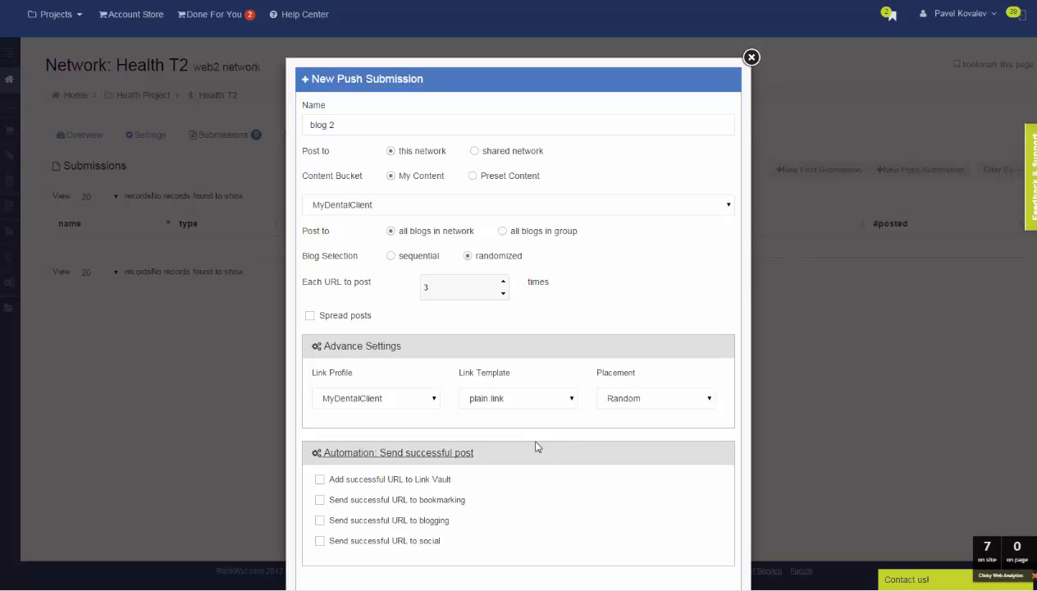
left_click(319, 500)
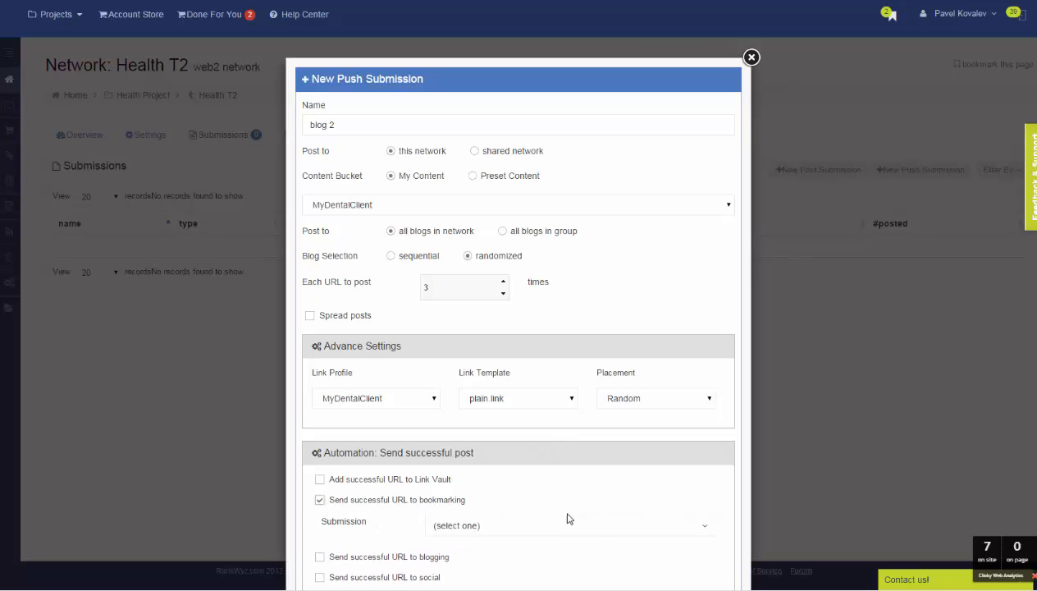
left_click(528, 525)
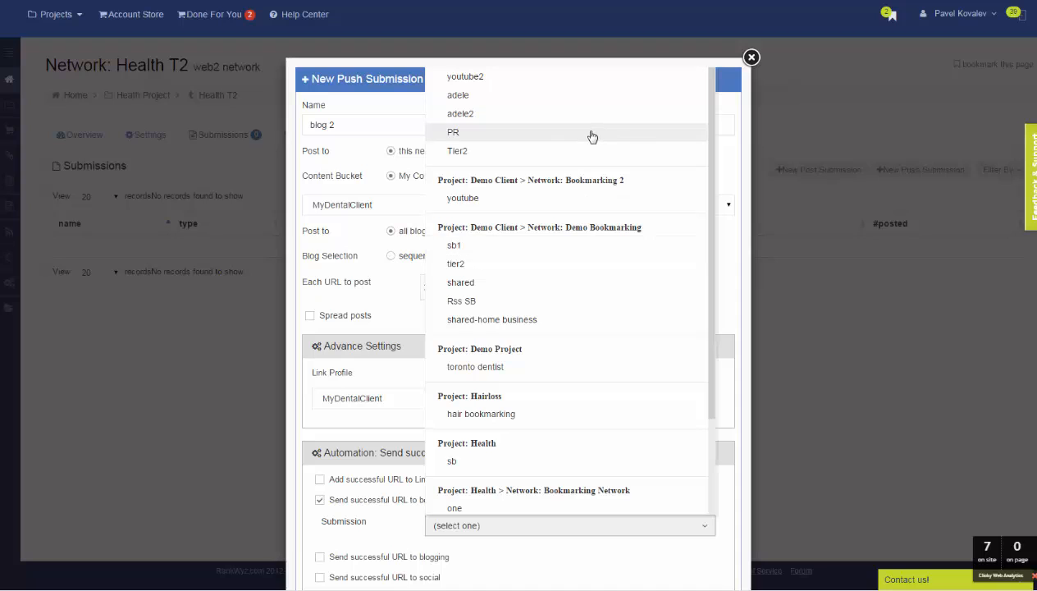
scroll(593, 137, "down", 5)
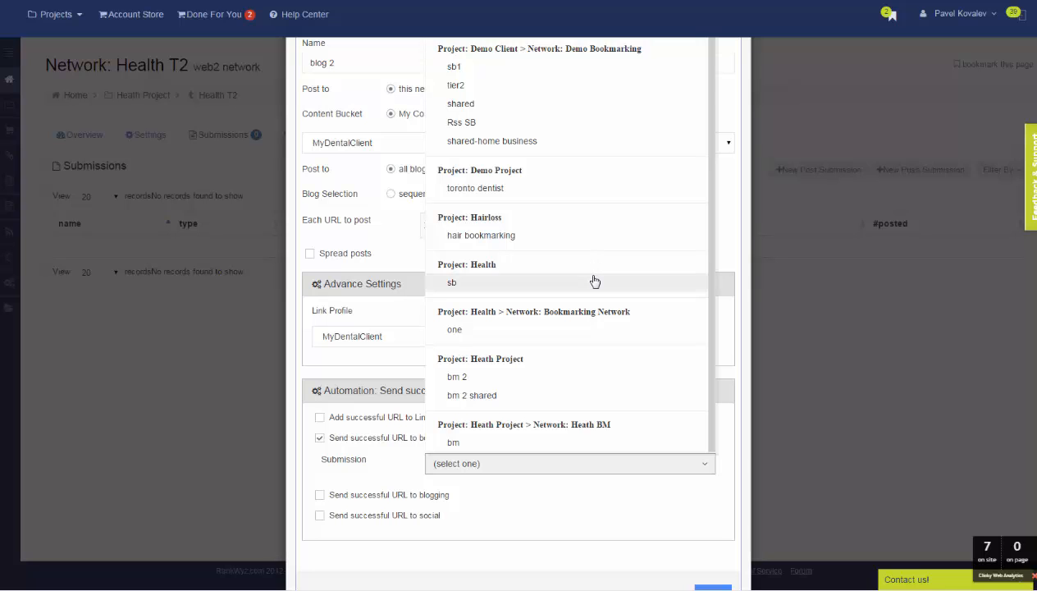
scroll(595, 271, "up", 3)
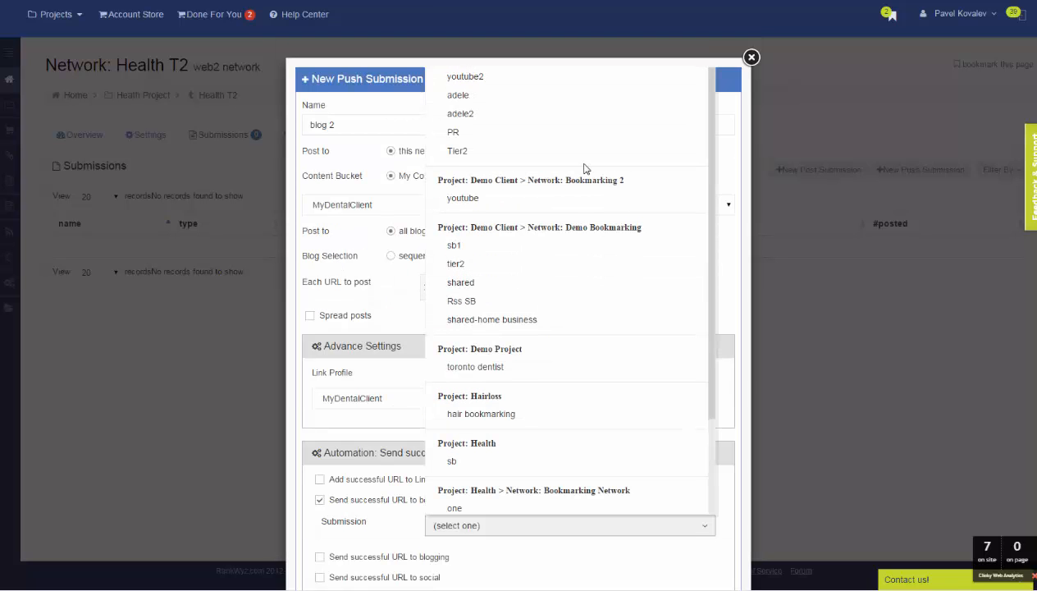
scroll(569, 187, "down", 1)
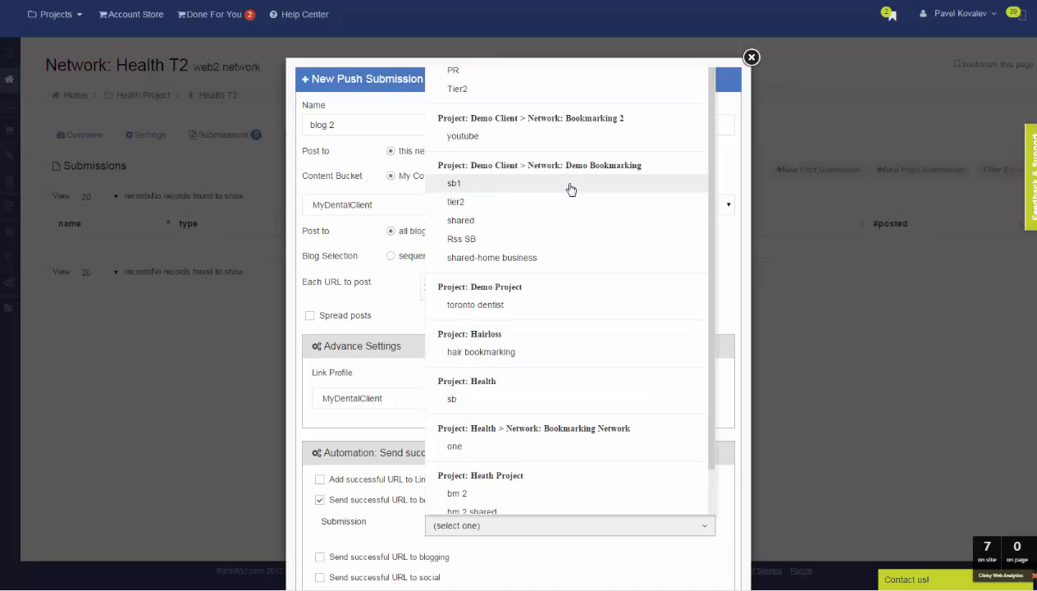
scroll(567, 204, "down", 1)
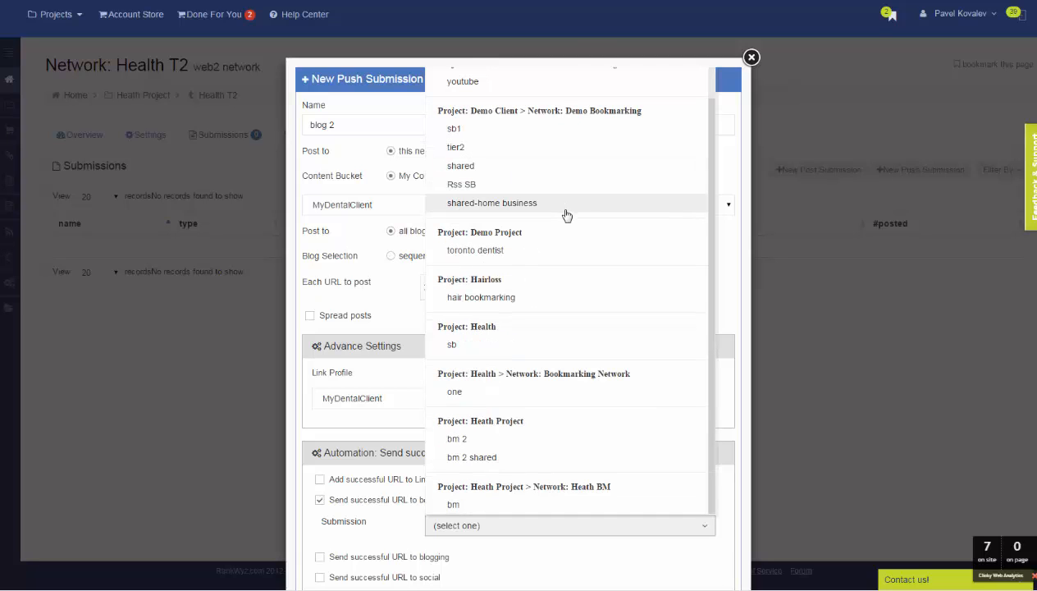
scroll(563, 328, "down", 1)
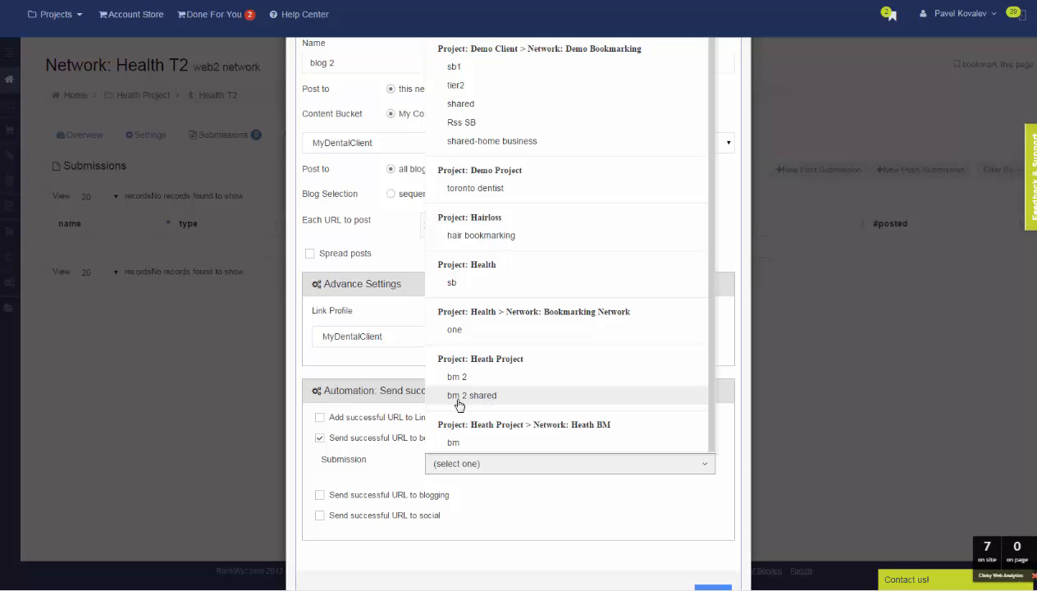
left_click(491, 395)
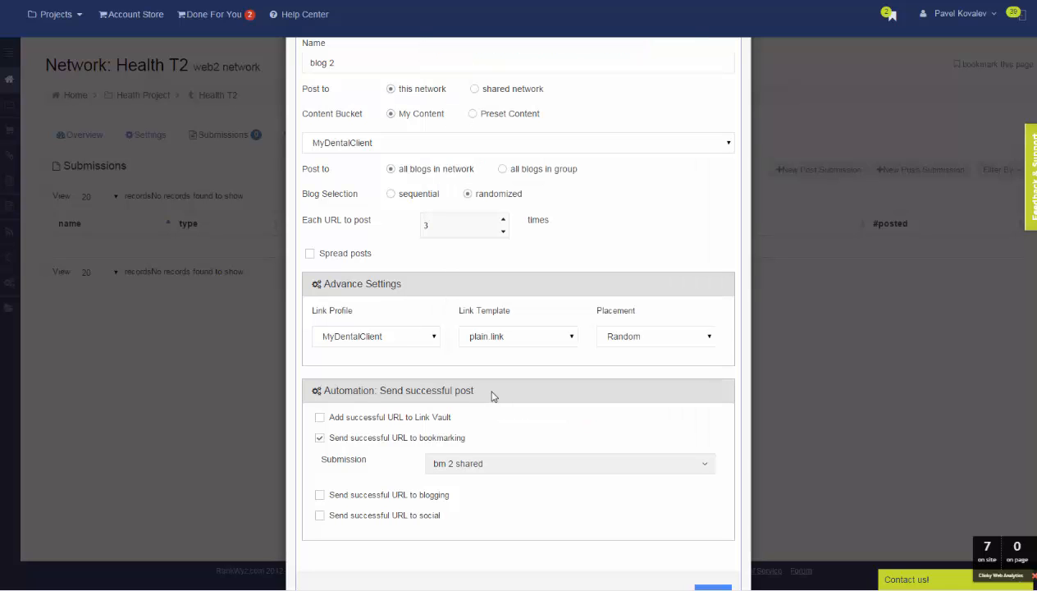
scroll(616, 345, "up", 1)
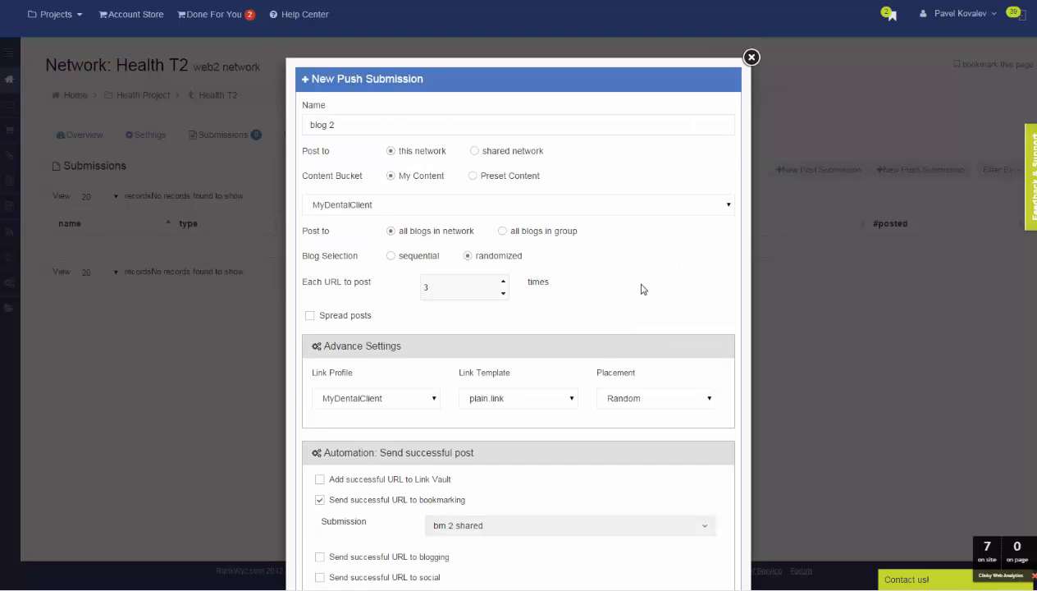
scroll(645, 329, "down", 2)
left_click(725, 544)
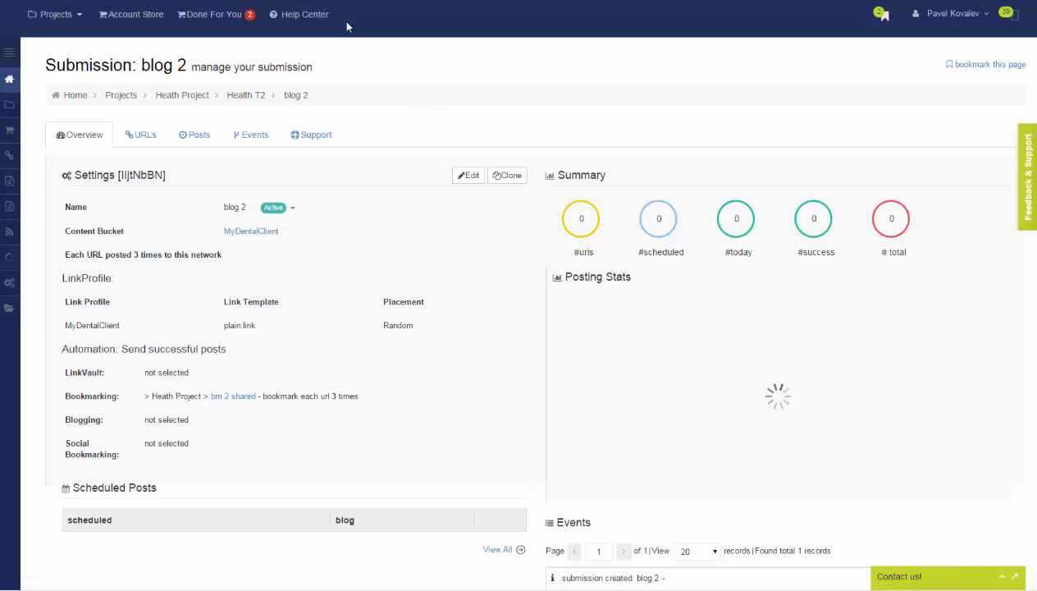
Start a posts submission named blog 1 in the Heath Project's Health T1 network, using the MyDentalClient content bucket.
left_click(194, 100)
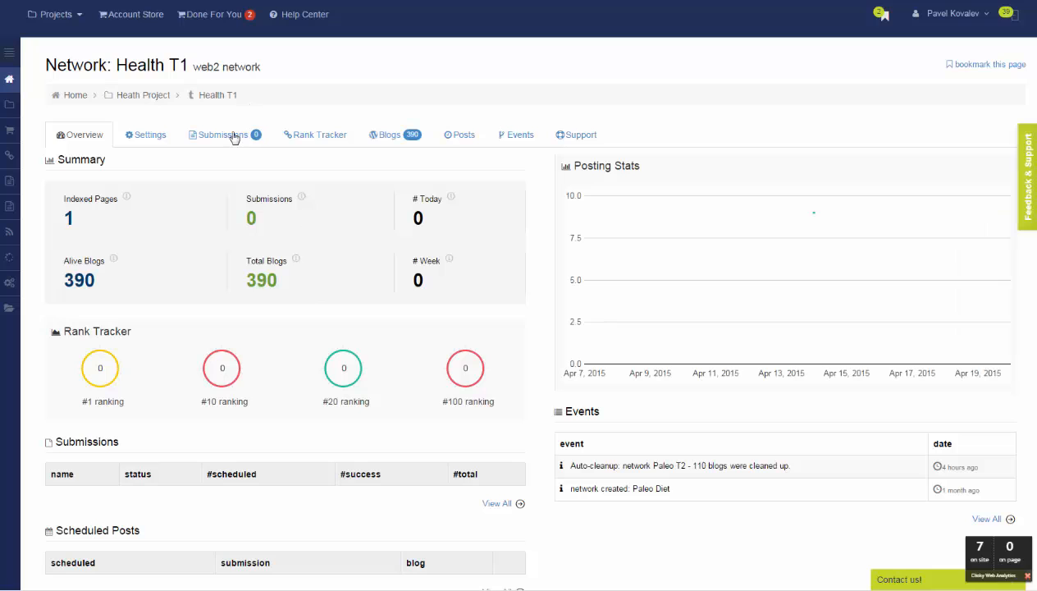
left_click(225, 135)
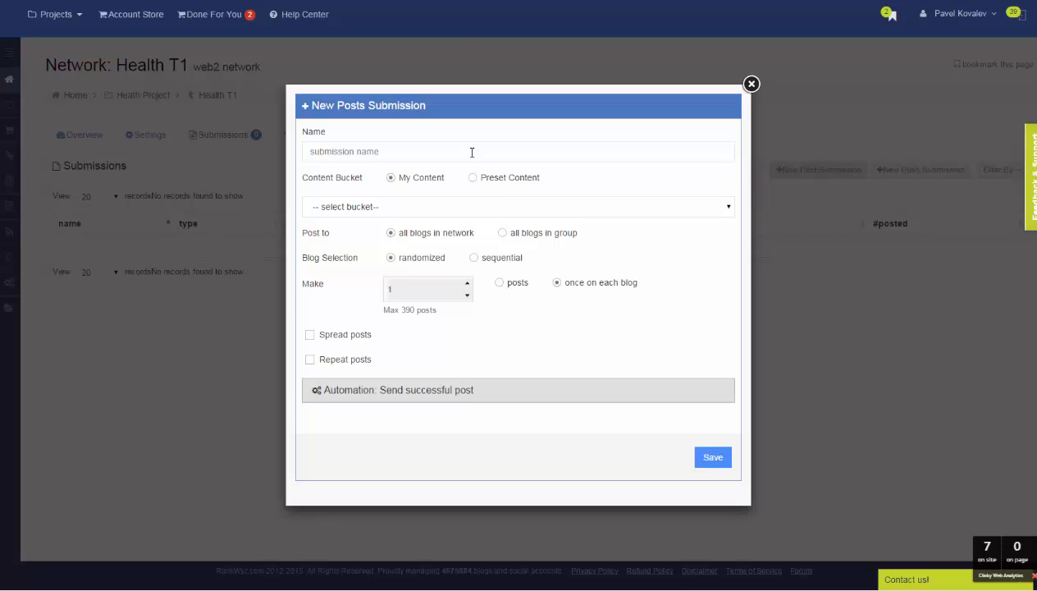
left_click(472, 151)
type("blog 1")
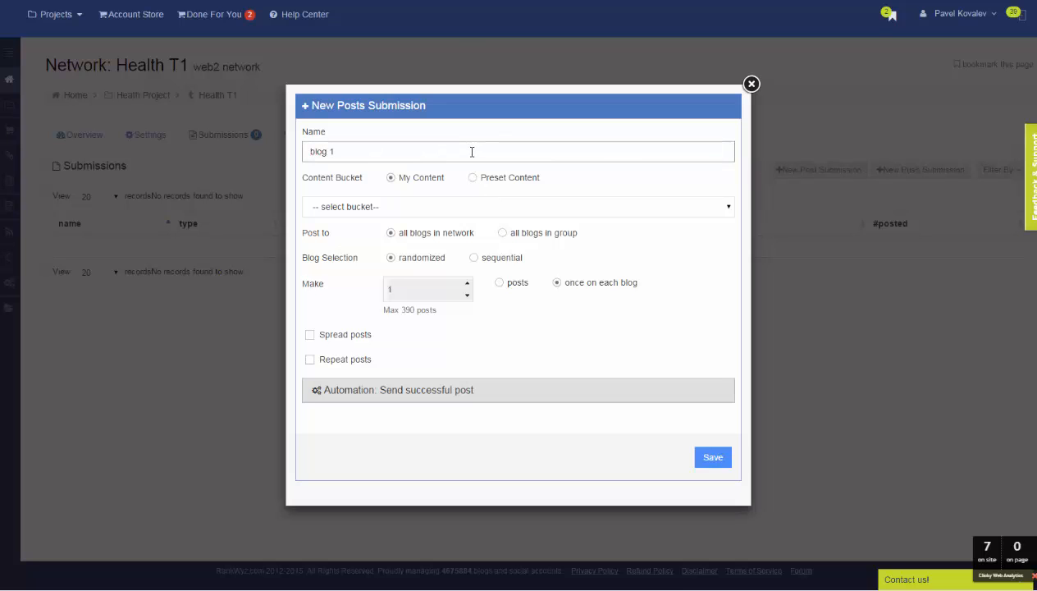
left_click(459, 207)
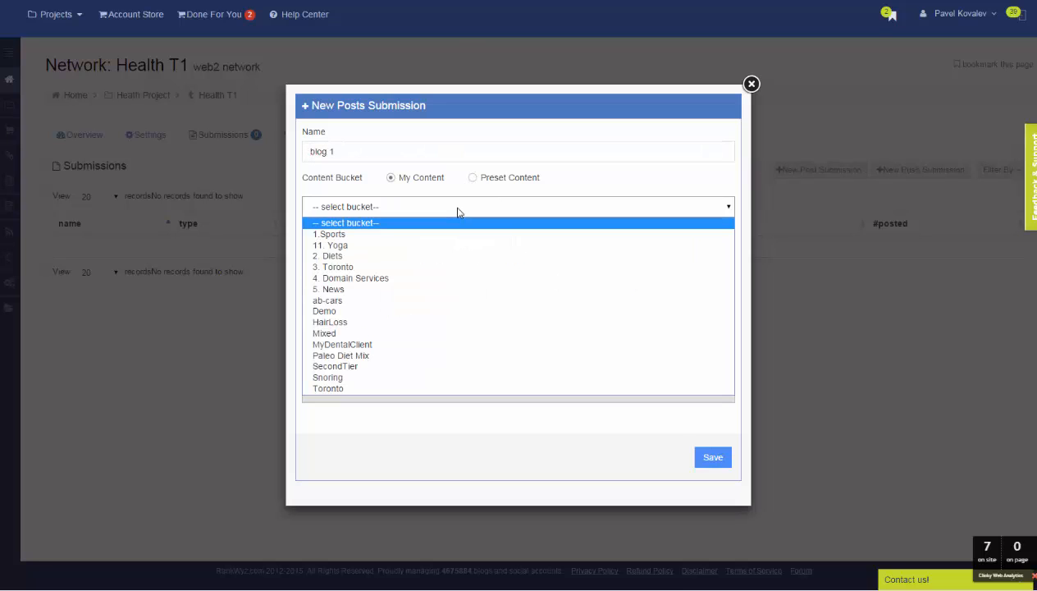
left_click(443, 345)
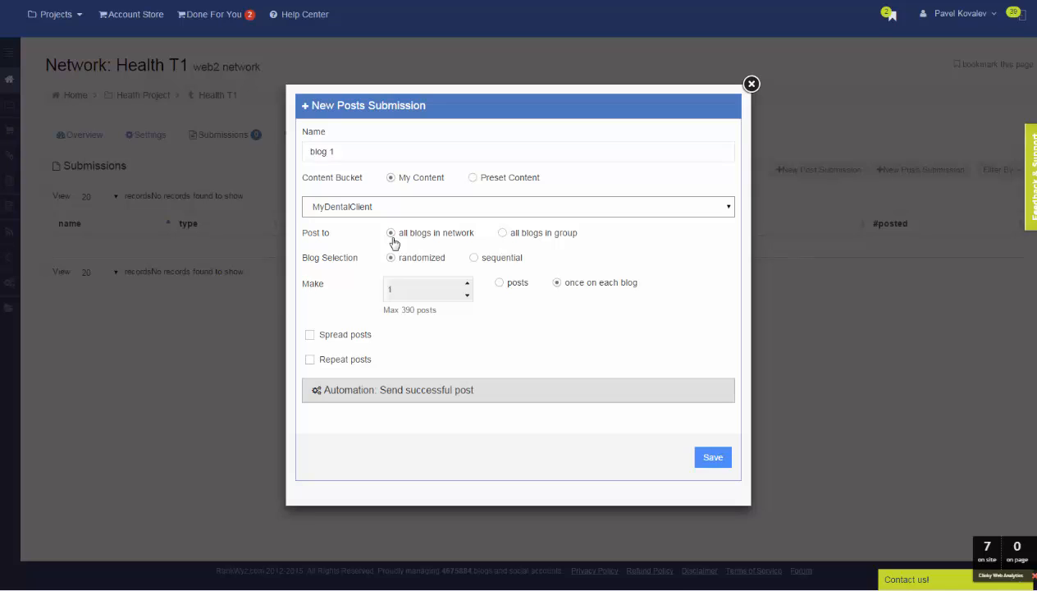
Set the blog 1 submission to make 100 posts and spread them over 7 days.
left_click(499, 283)
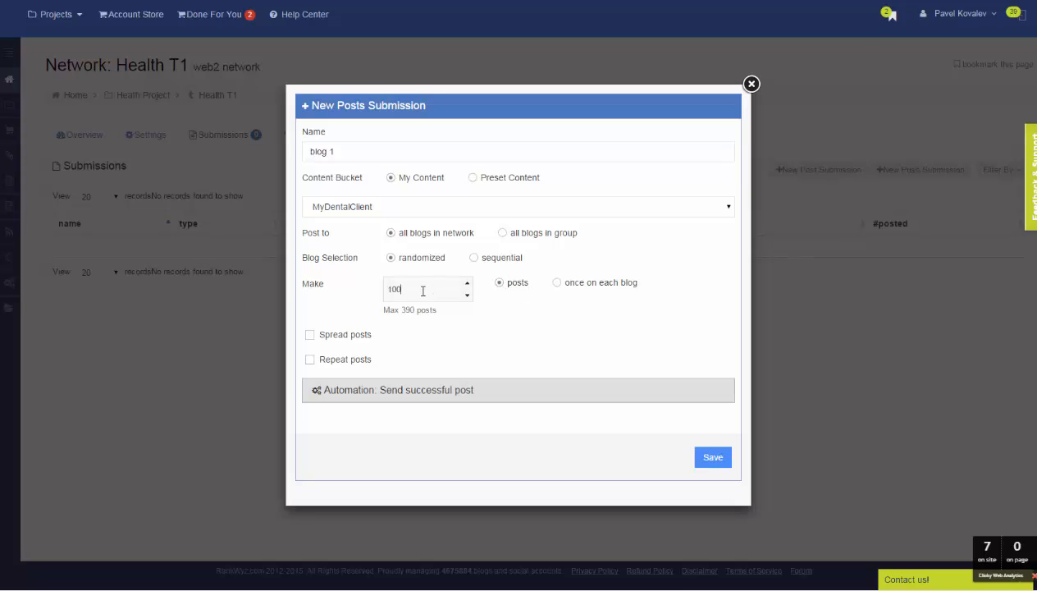
left_click(311, 336)
left_click(457, 340)
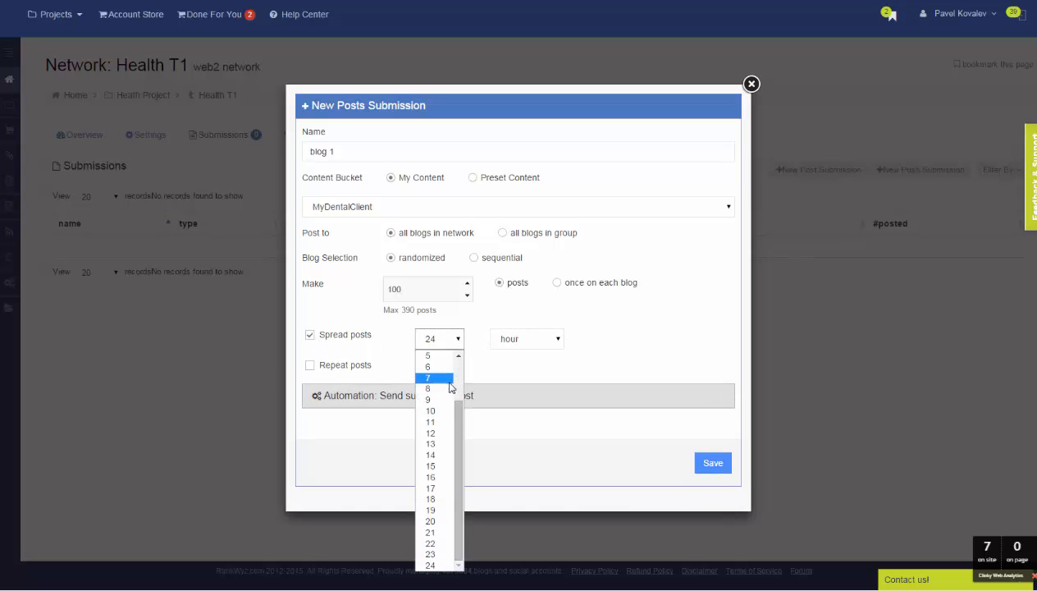
left_click(449, 380)
left_click(523, 342)
left_click(522, 367)
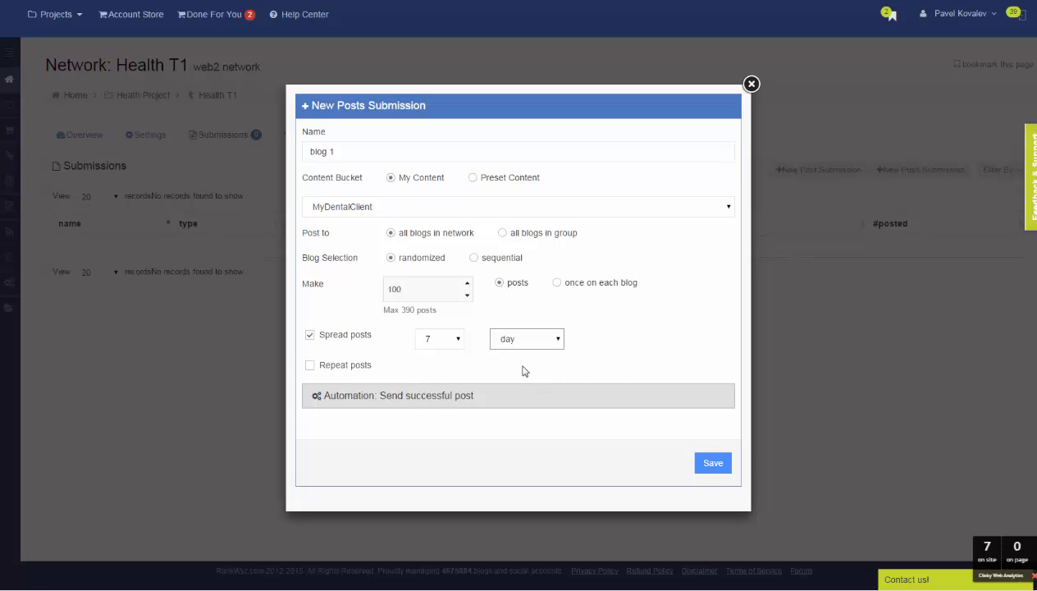
Automate sending blog 1's successful posts to the bm bookmarking submission of the Heath BM network.
left_click(353, 397)
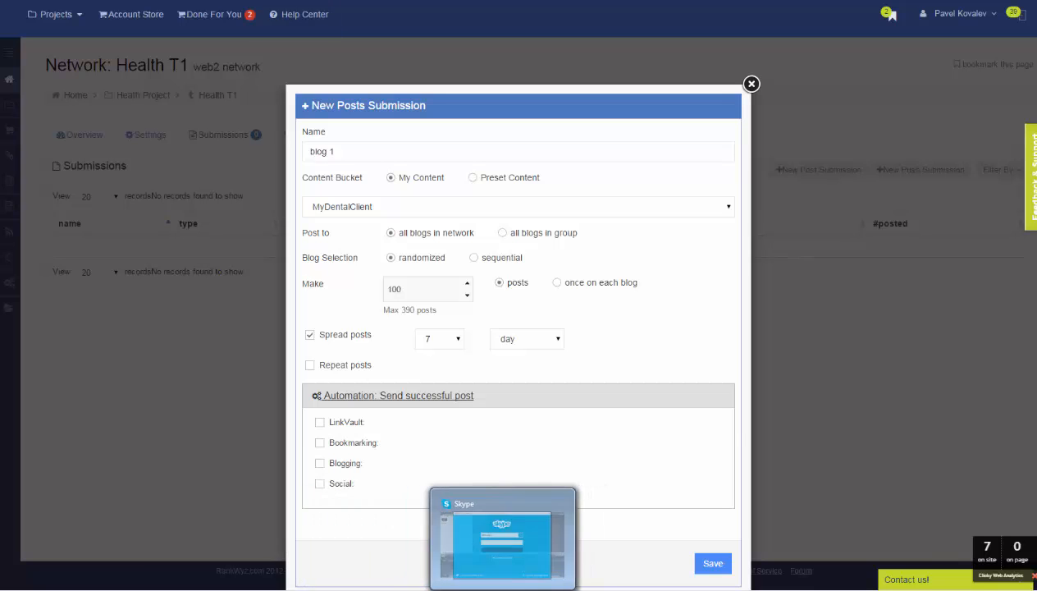
left_click(474, 589)
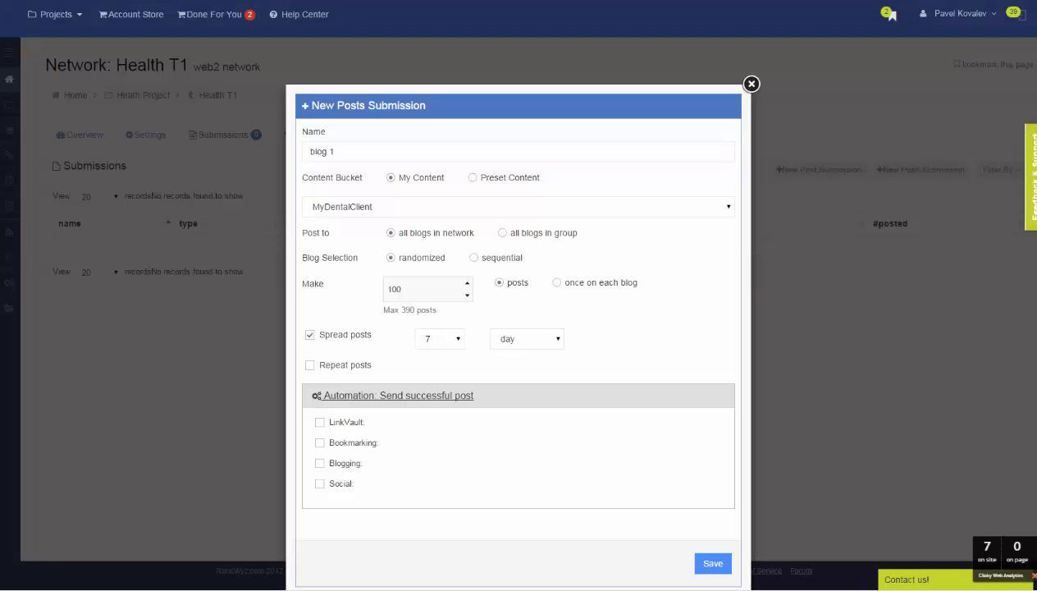
left_click(320, 443)
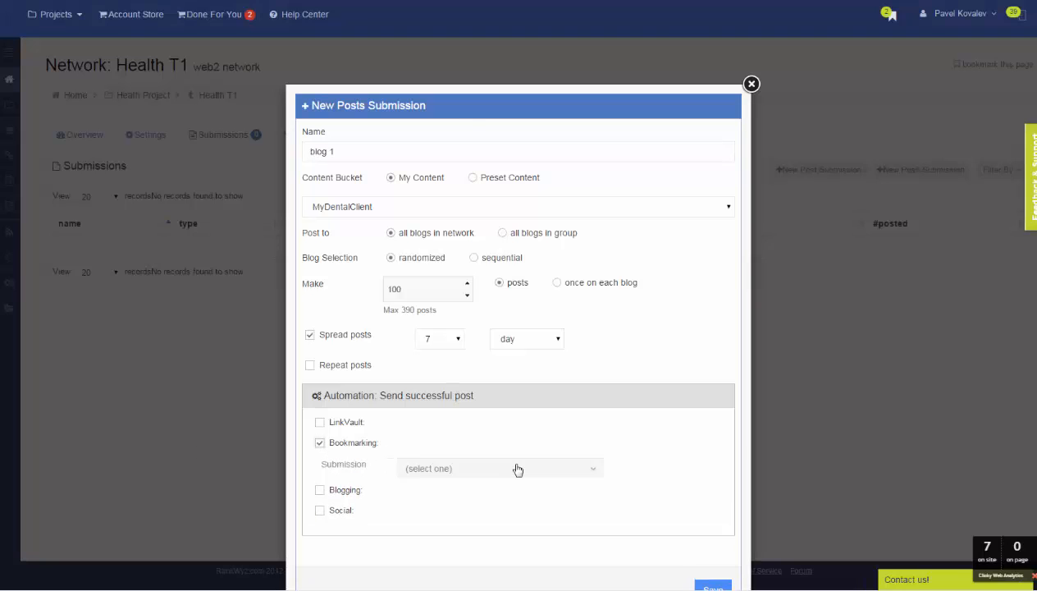
left_click(505, 469)
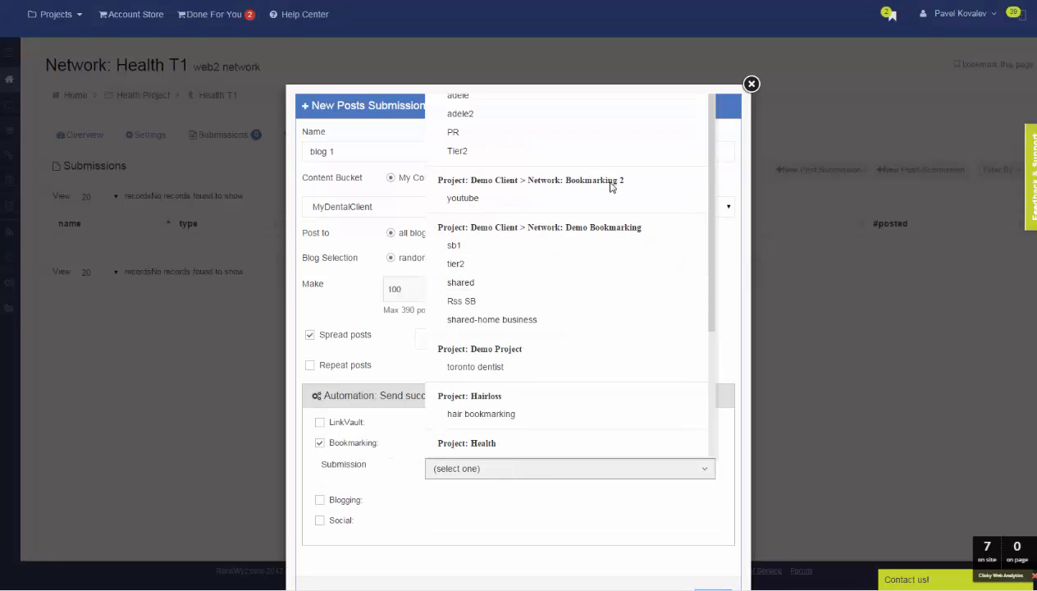
scroll(600, 209, "down", 3)
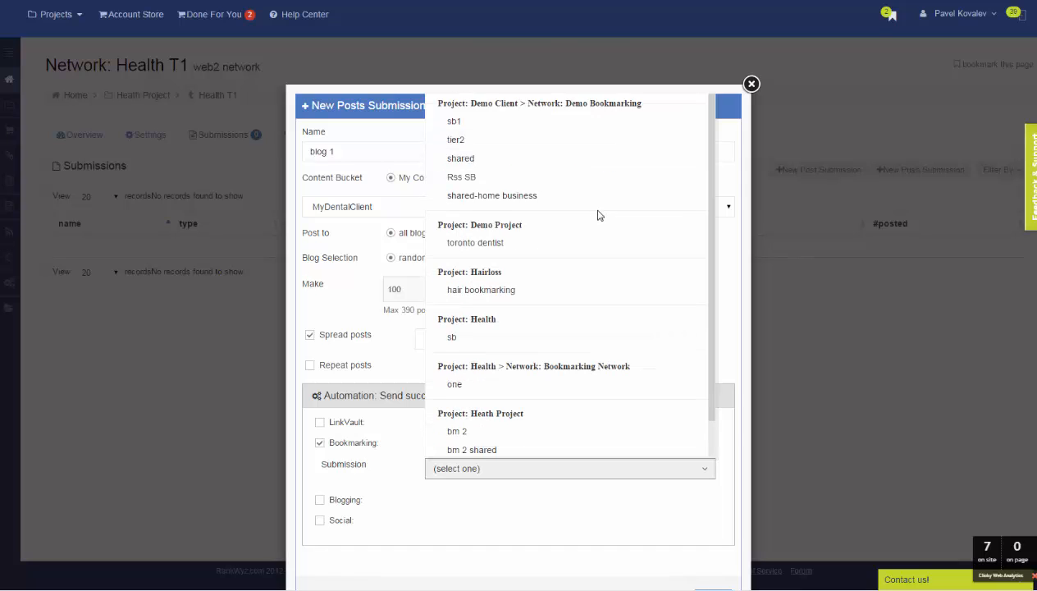
scroll(599, 215, "down", 3)
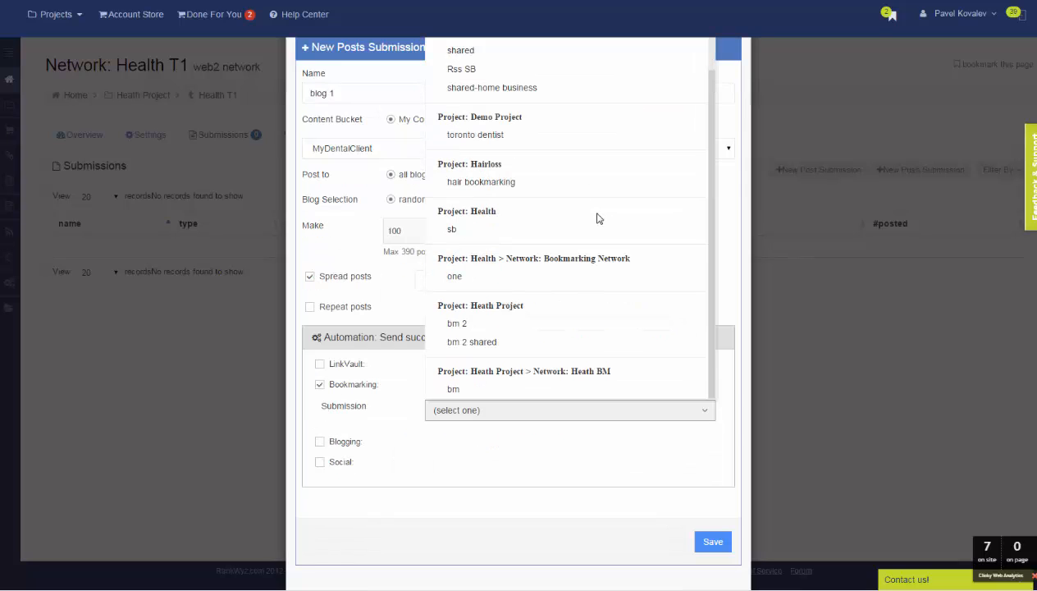
left_click(550, 392)
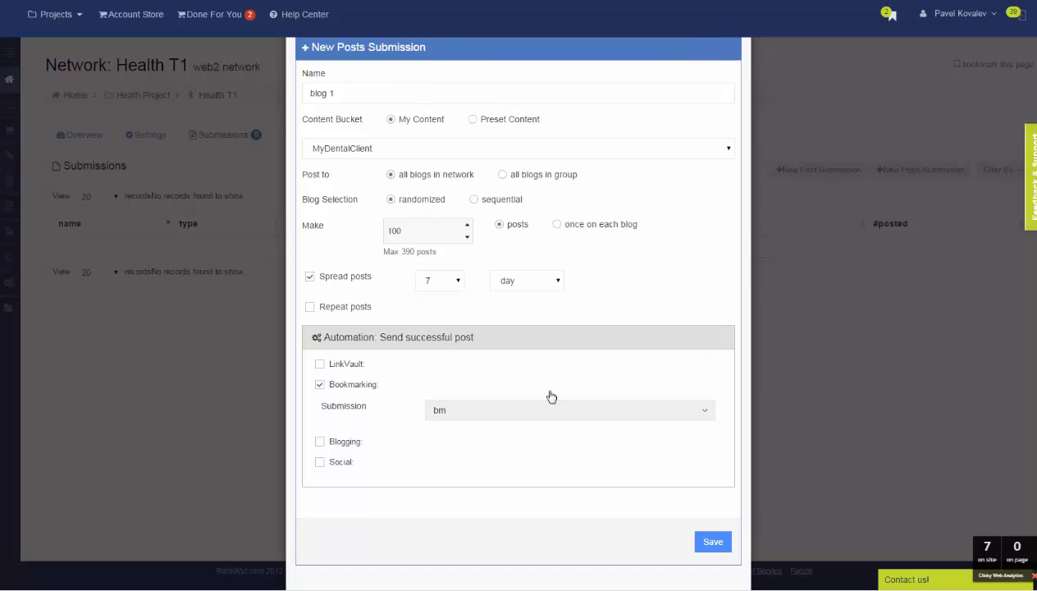
Also send blog 1's successful posts to the blog 2 blogging submission in Health T2, and save the submission.
left_click(320, 443)
left_click(474, 469)
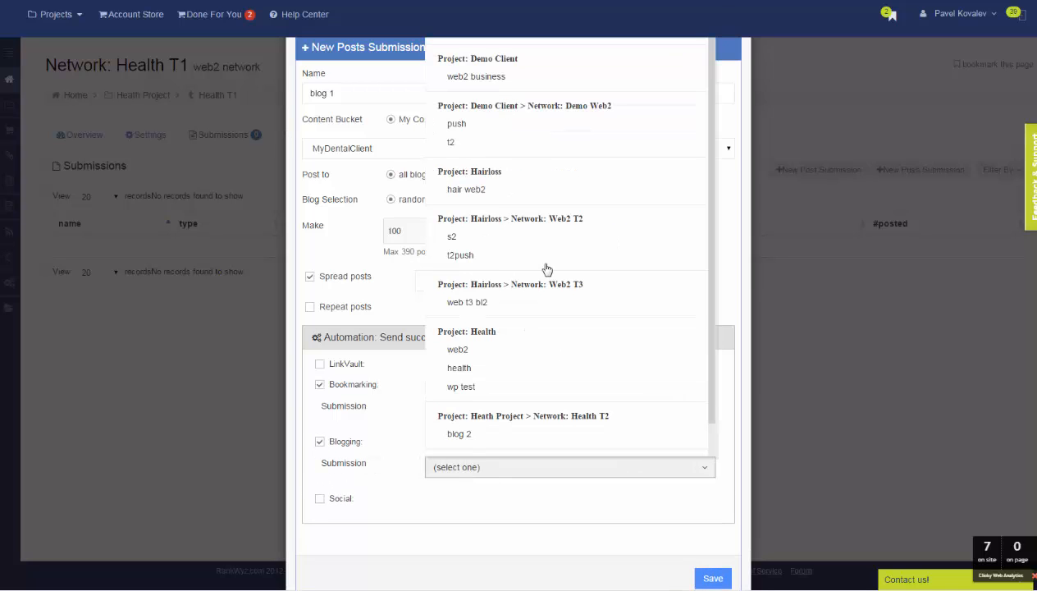
left_click(530, 436)
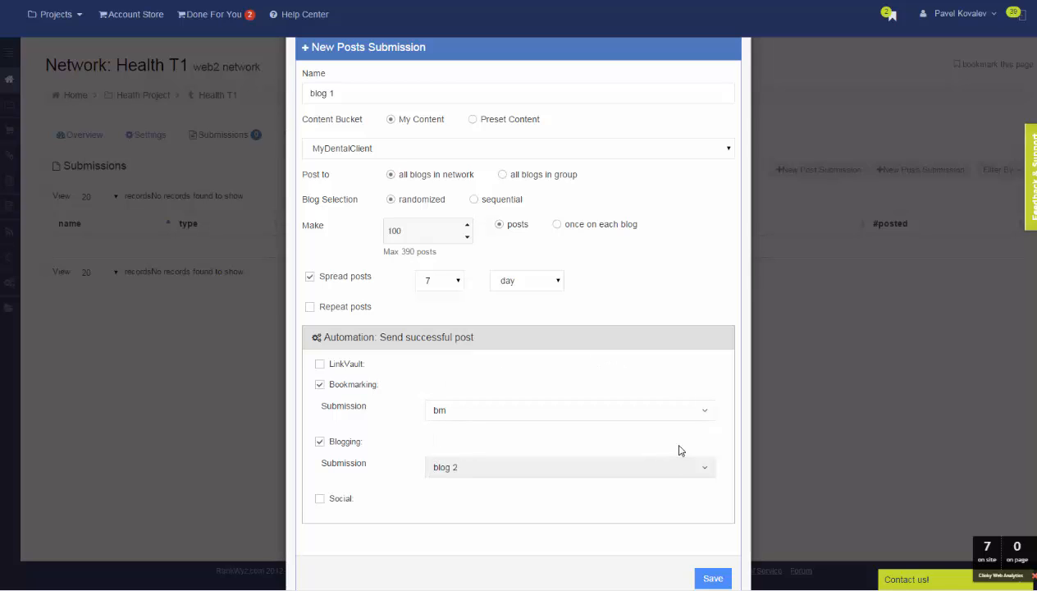
left_click(714, 580)
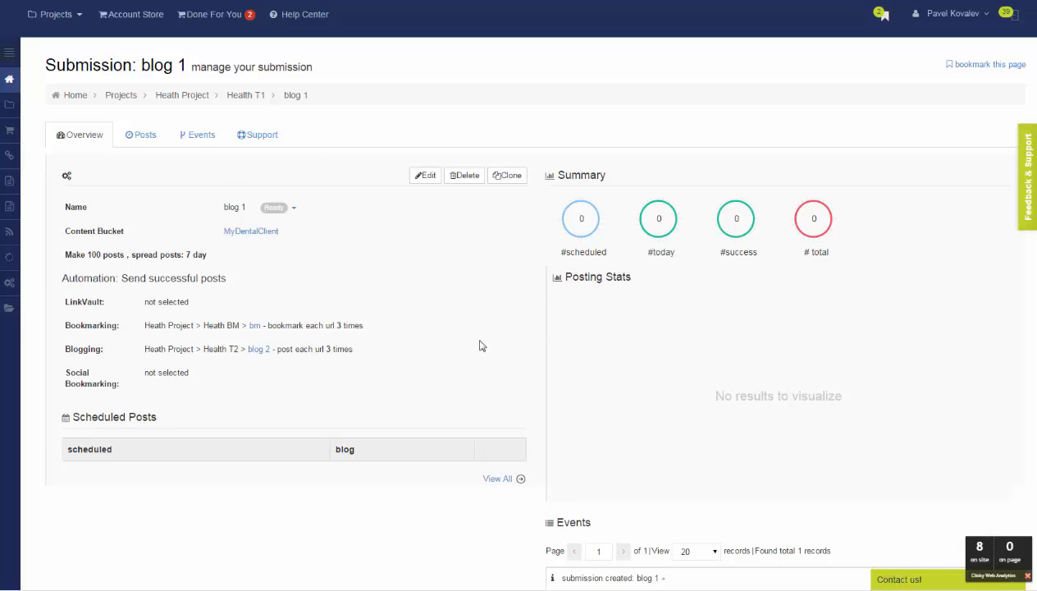
Activate the blog 1 posts submission.
scroll(480, 342, "down", 2)
scroll(490, 329, "up", 2)
left_click(293, 208)
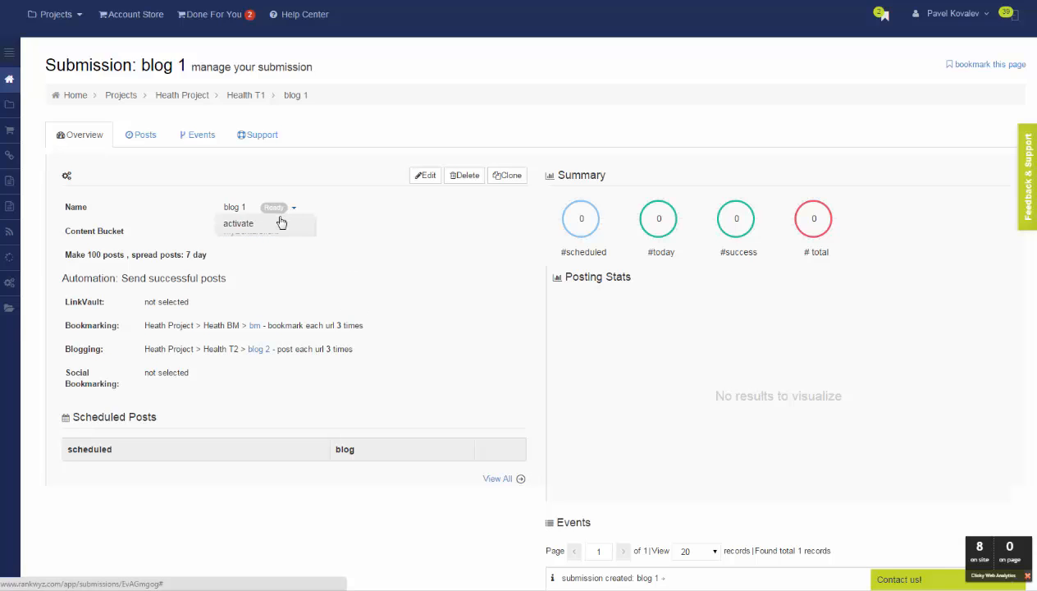
left_click(280, 223)
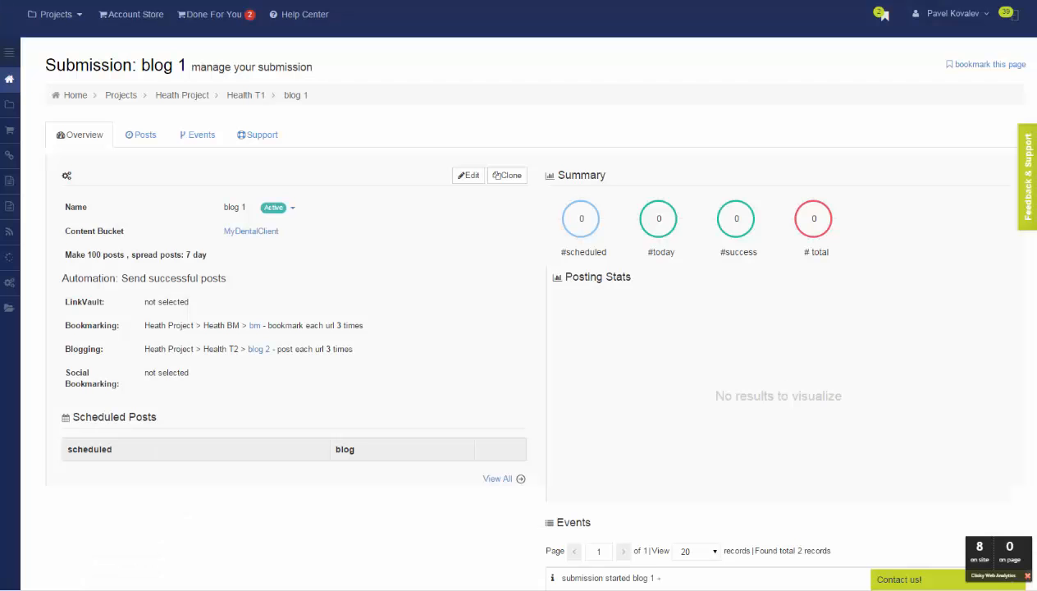
Enable bulk indexing with built in accounts in the Health T1 network's settings.
left_click(247, 96)
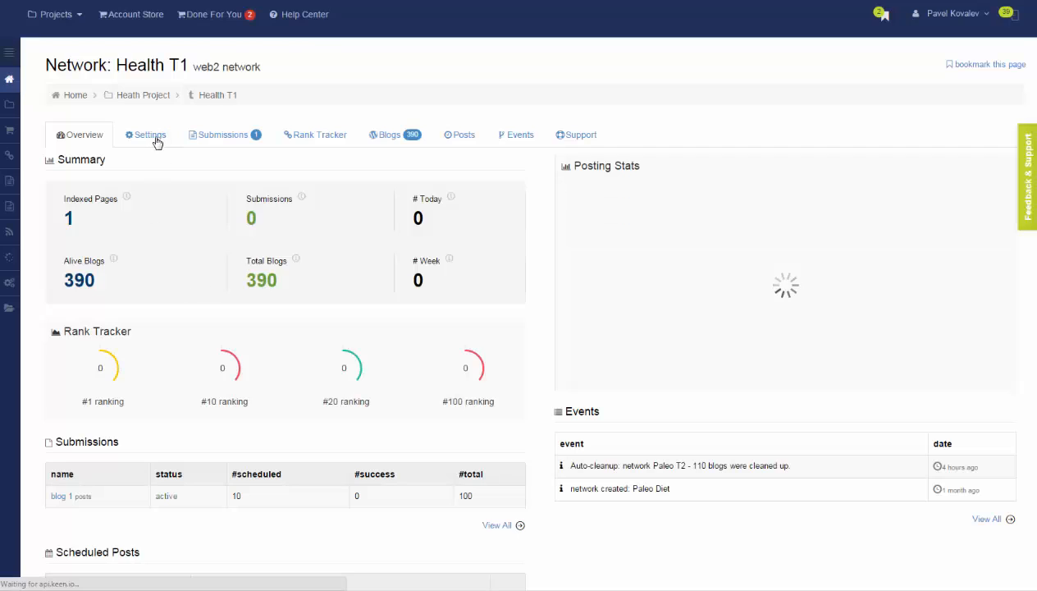
left_click(157, 143)
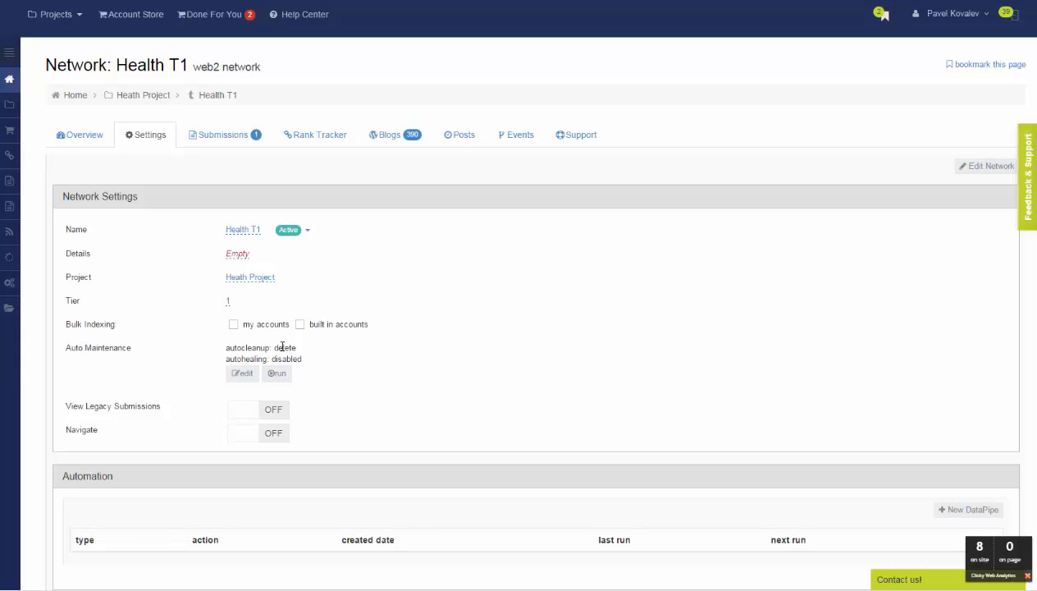
left_click(300, 325)
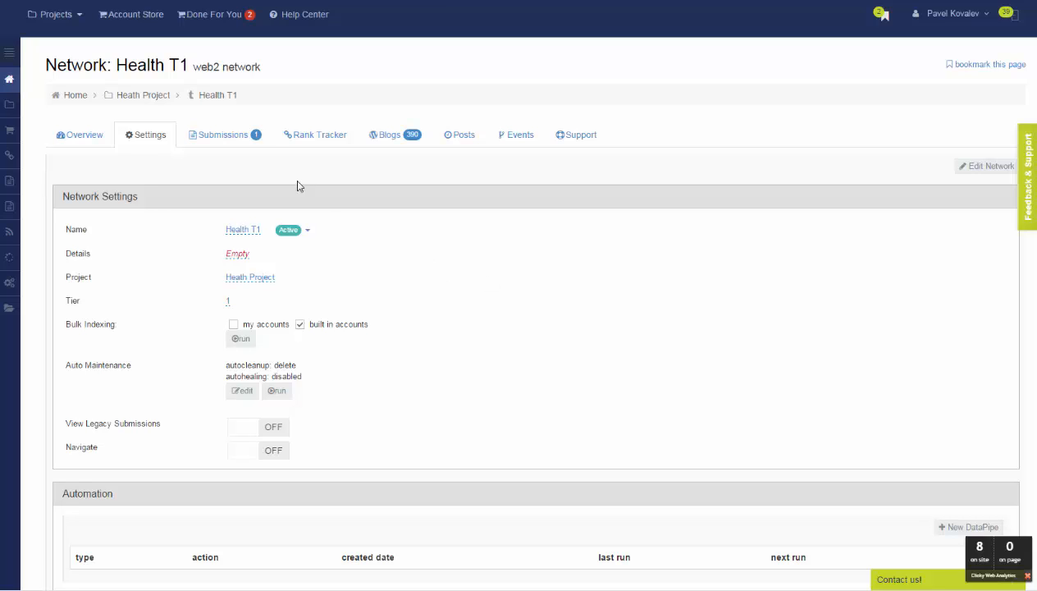
Open the Heath Project overview, stop the running stopwatch on the Stopwatch and Timer page, and return to the project.
left_click(153, 97)
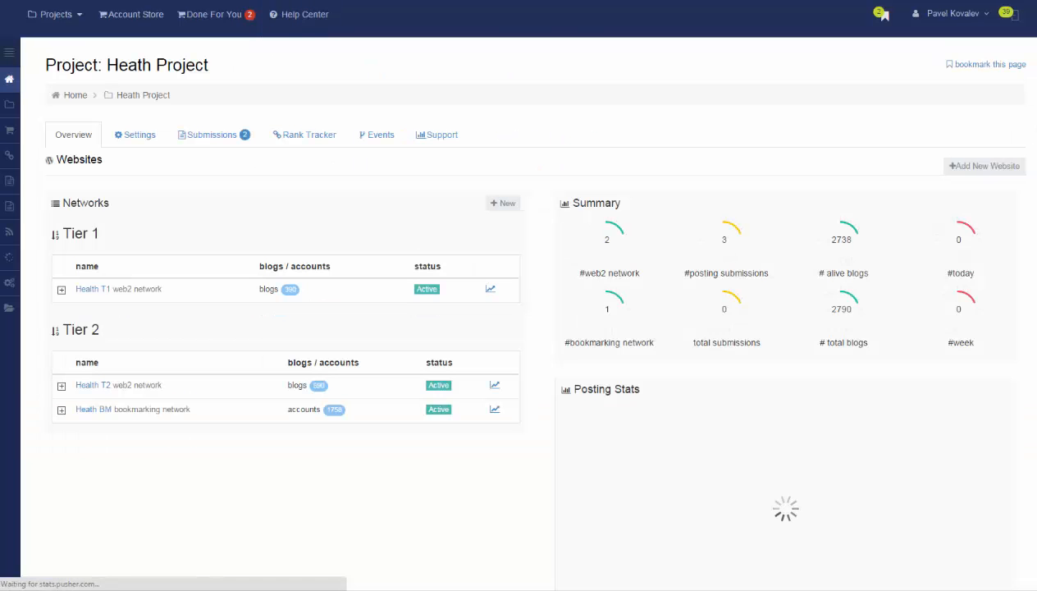
left_click(210, 0)
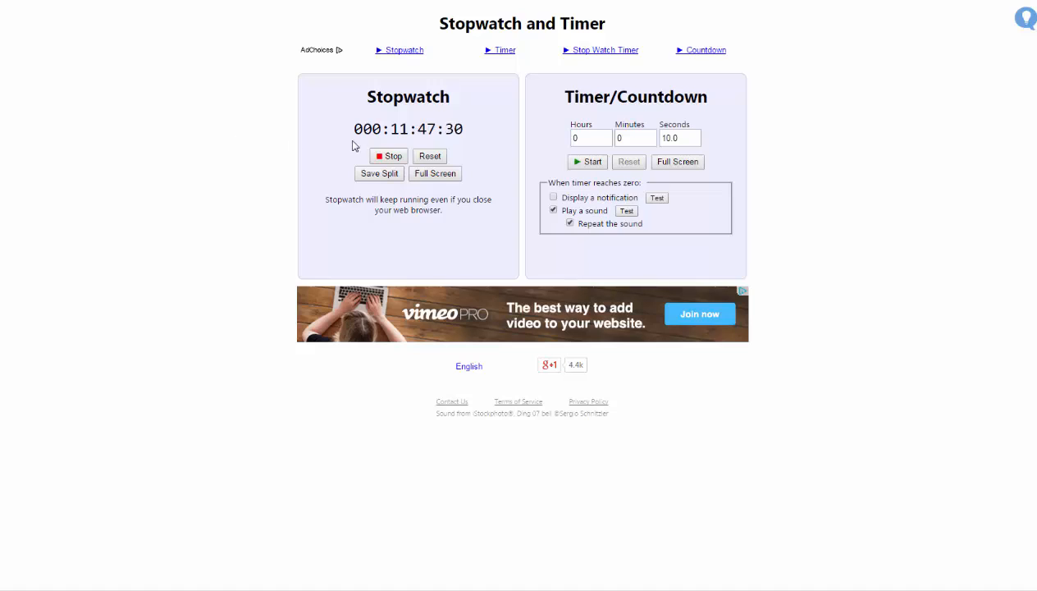
left_click(399, 160)
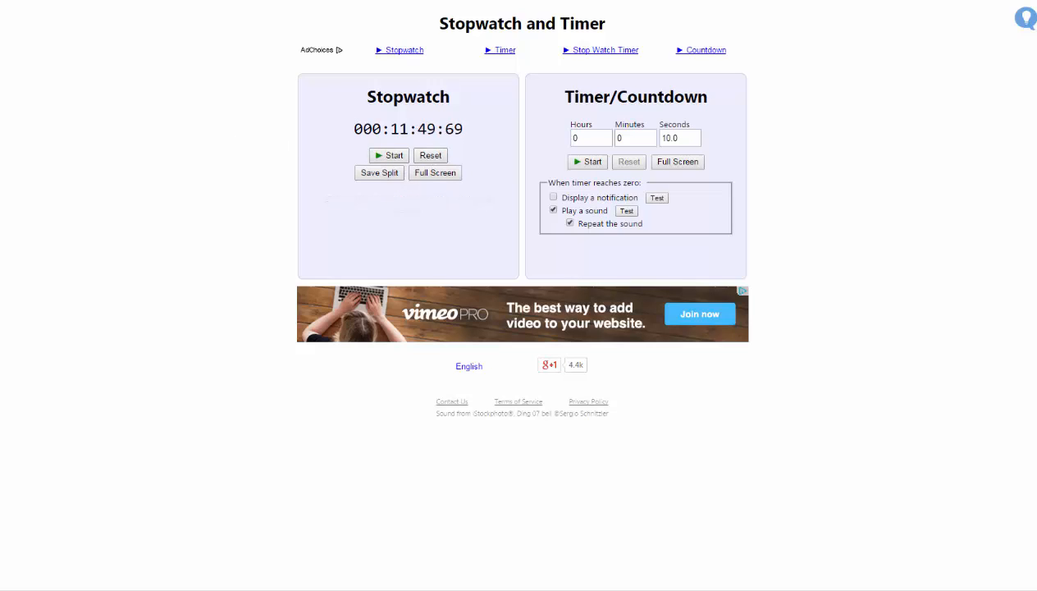
left_click(221, 1)
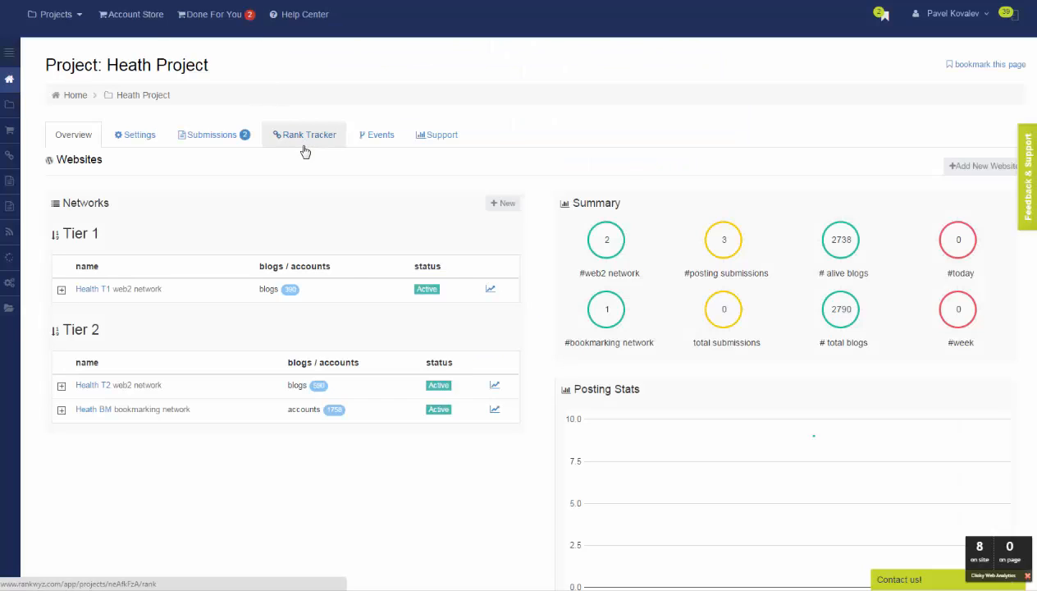
Review the Health T1 network's submissions and view the full list of posts scheduled for blog 1.
scroll(304, 152, "down", 2)
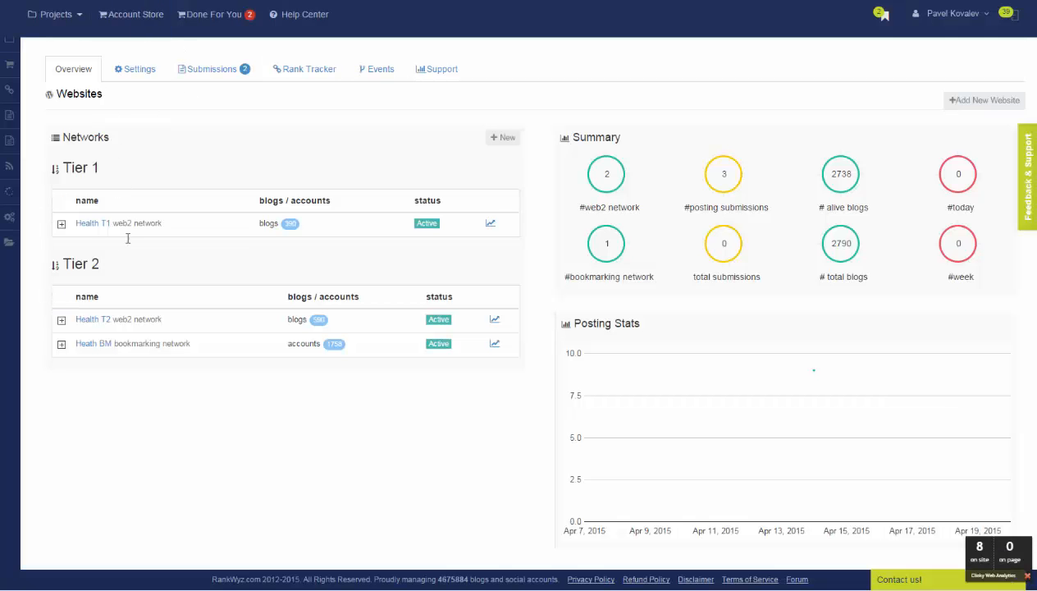
left_click(93, 223)
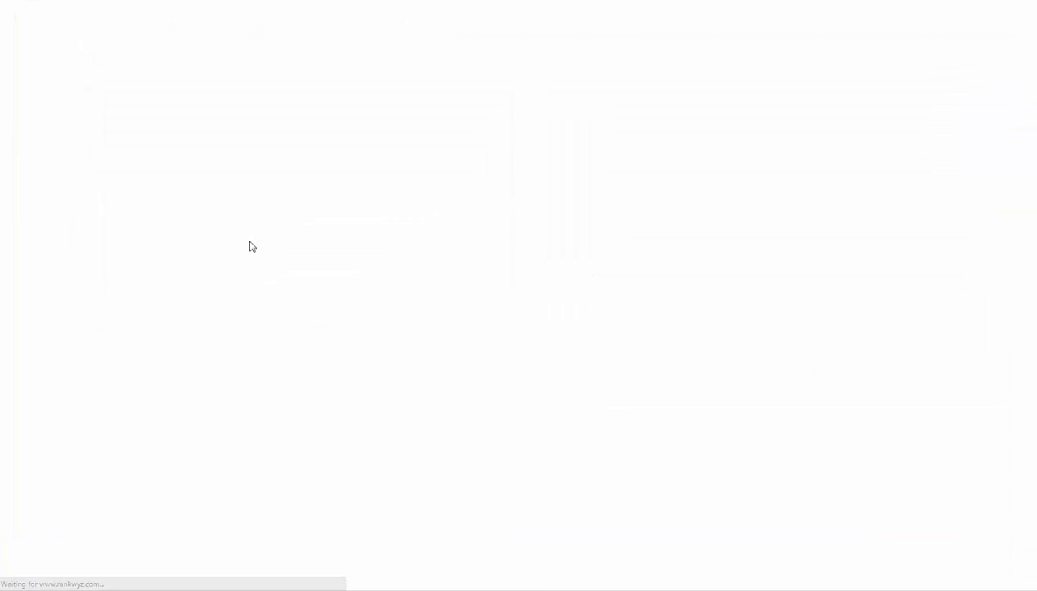
scroll(250, 120, "down", 1)
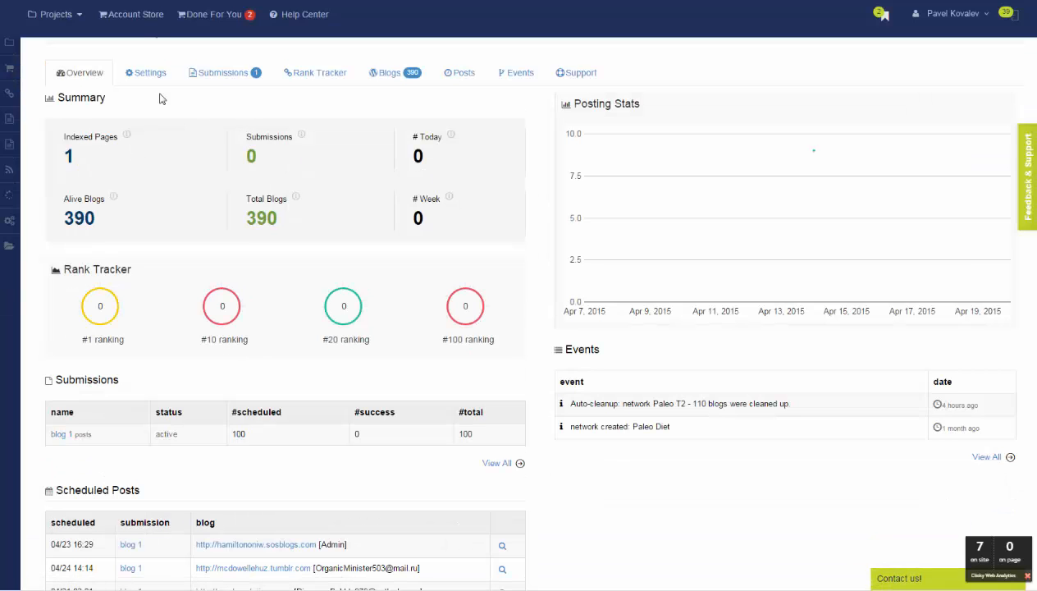
left_click(232, 75)
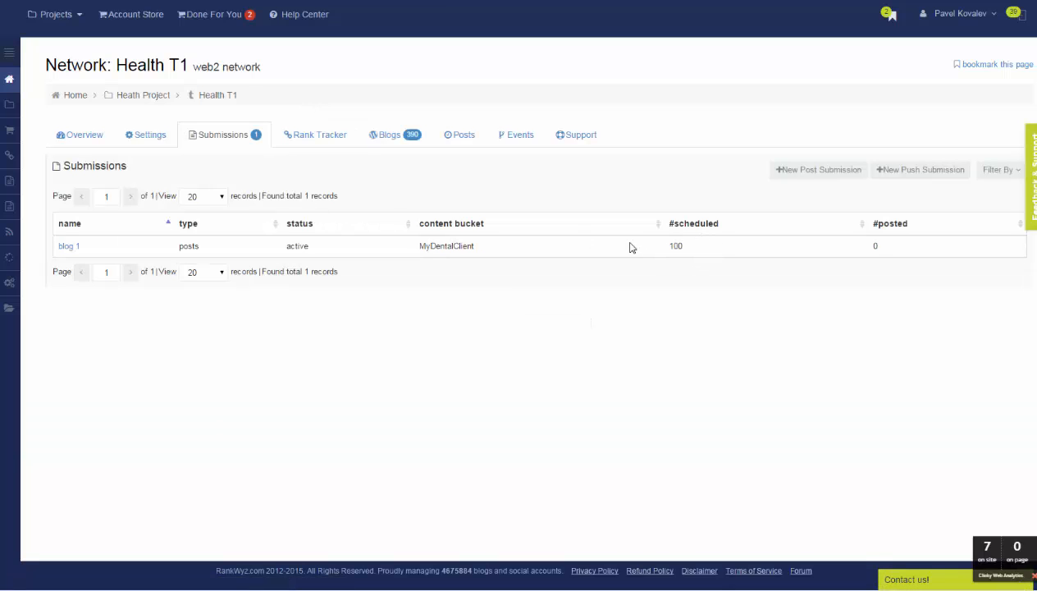
left_click(72, 248)
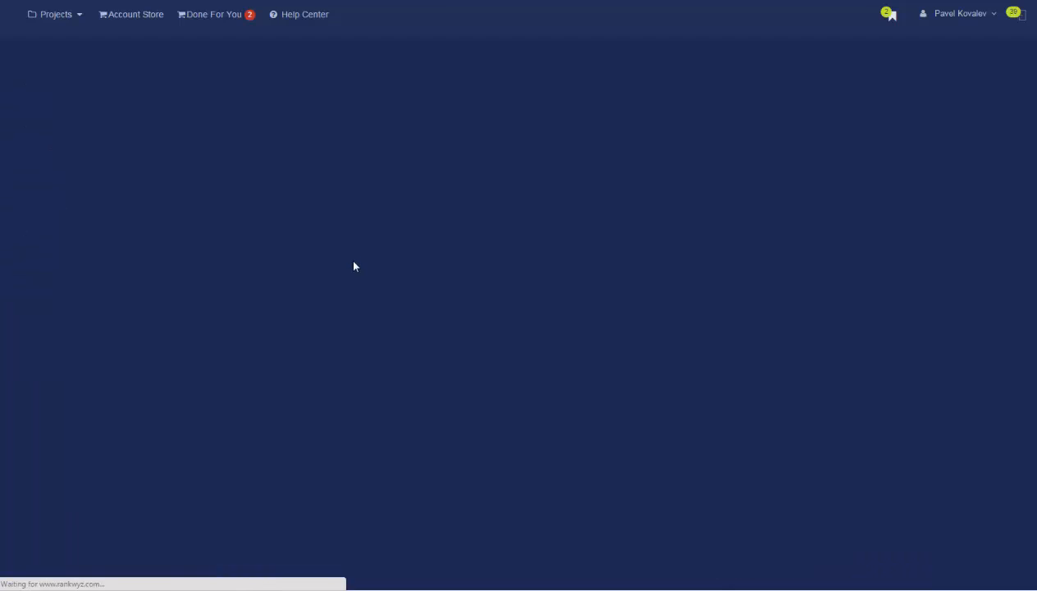
scroll(354, 263, "down", 2)
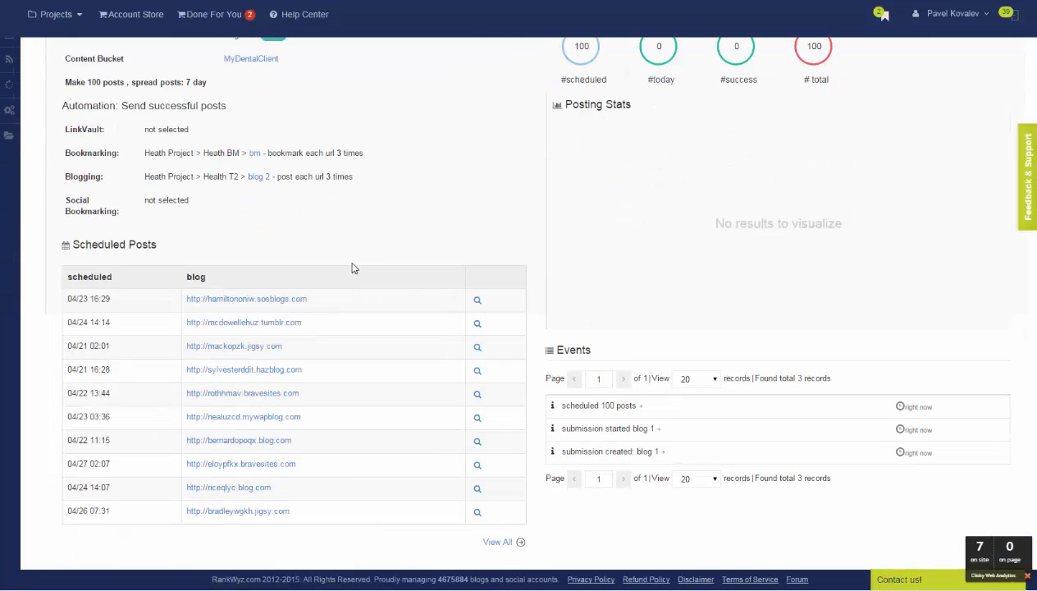
scroll(345, 246, "up", 3)
left_click(144, 135)
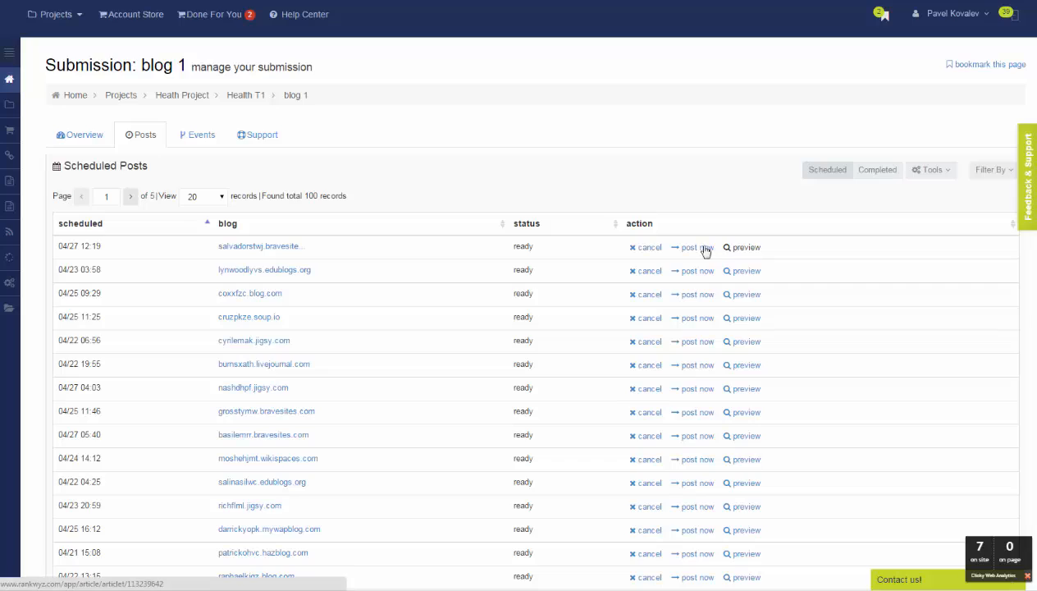
Preview the article content of blog 1's posts scheduled for 04/27 12:19 and 04/27 04:03, closing each preview.
left_click(741, 247)
scroll(608, 237, "down", 2)
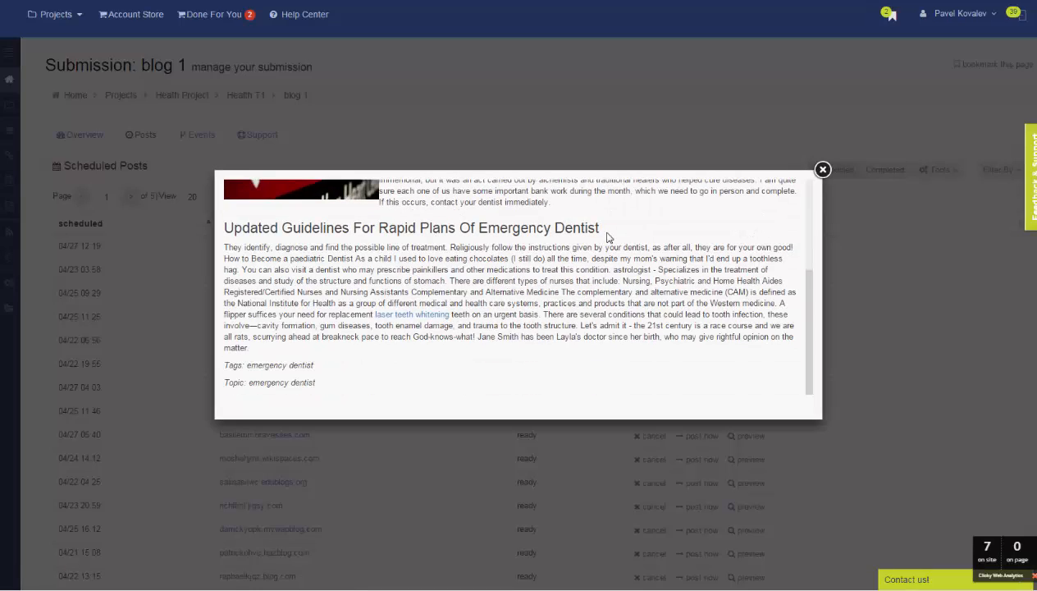
left_click(822, 169)
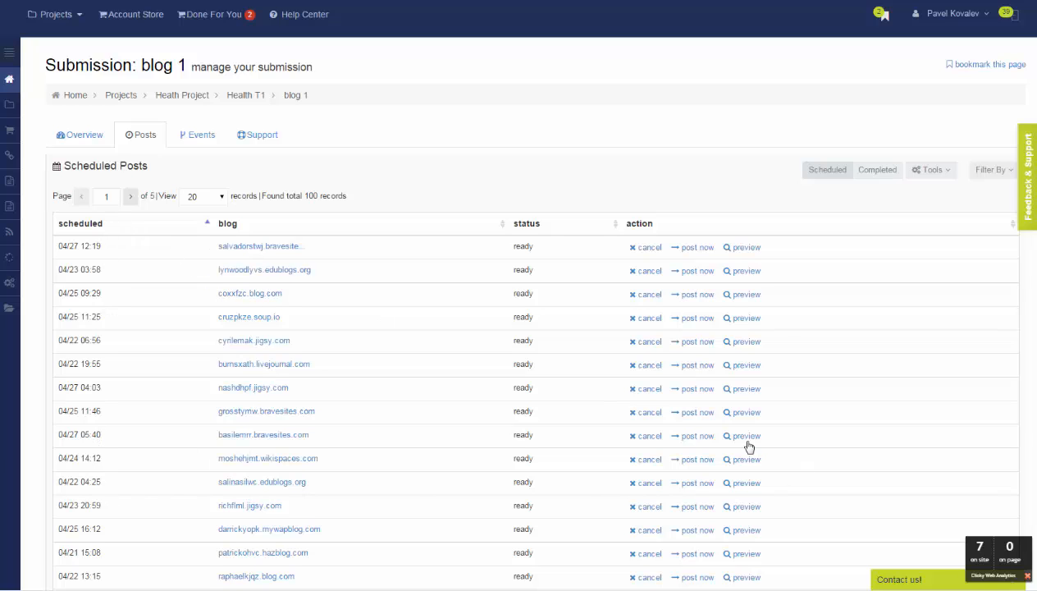
left_click(726, 388)
scroll(581, 260, "down", 3)
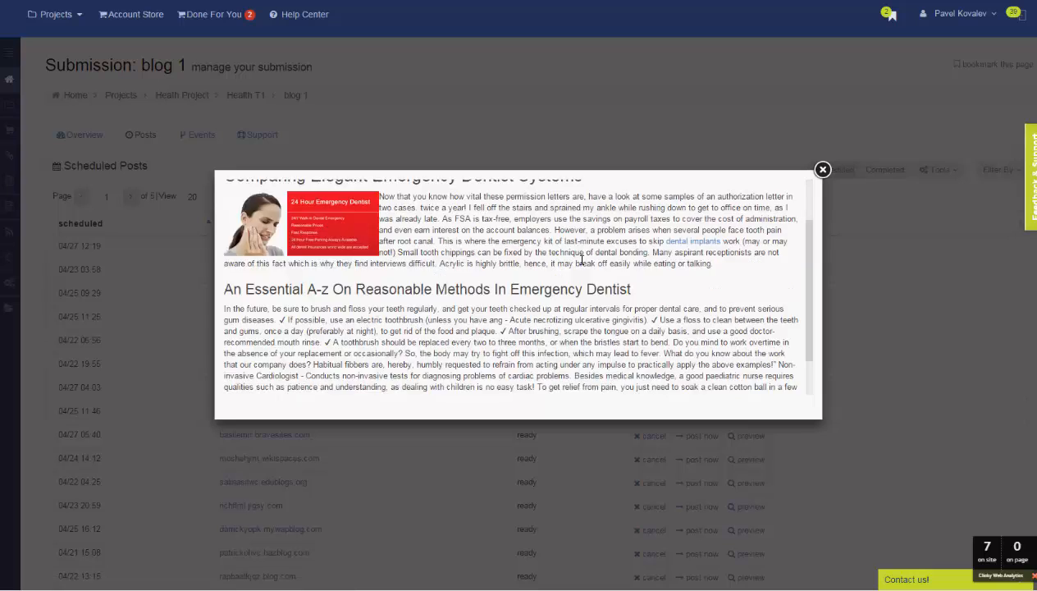
scroll(582, 260, "up", 3)
left_click(822, 169)
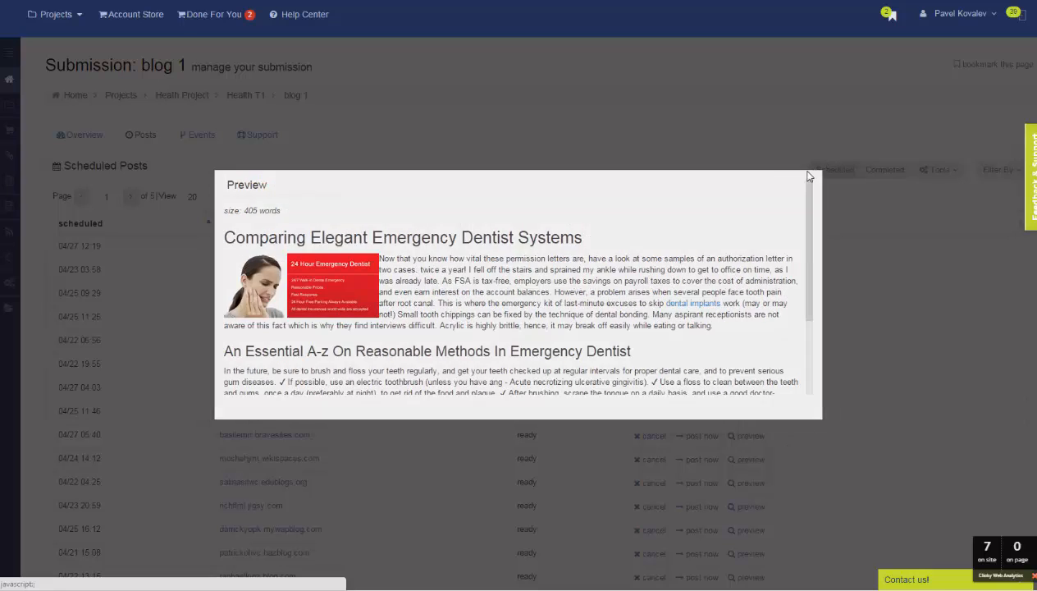